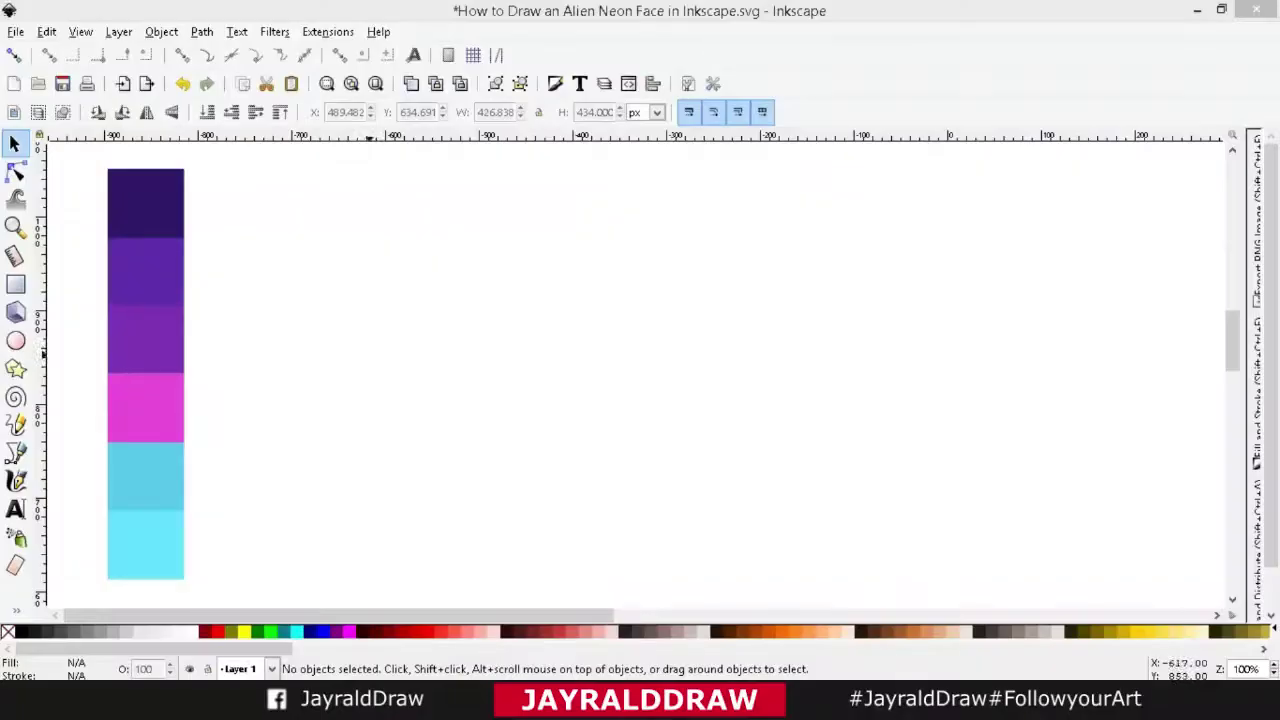
Draw a dark purple square beside the palette and convert it to a path.
{"action": "left_click", "coordinate": [15, 285]}
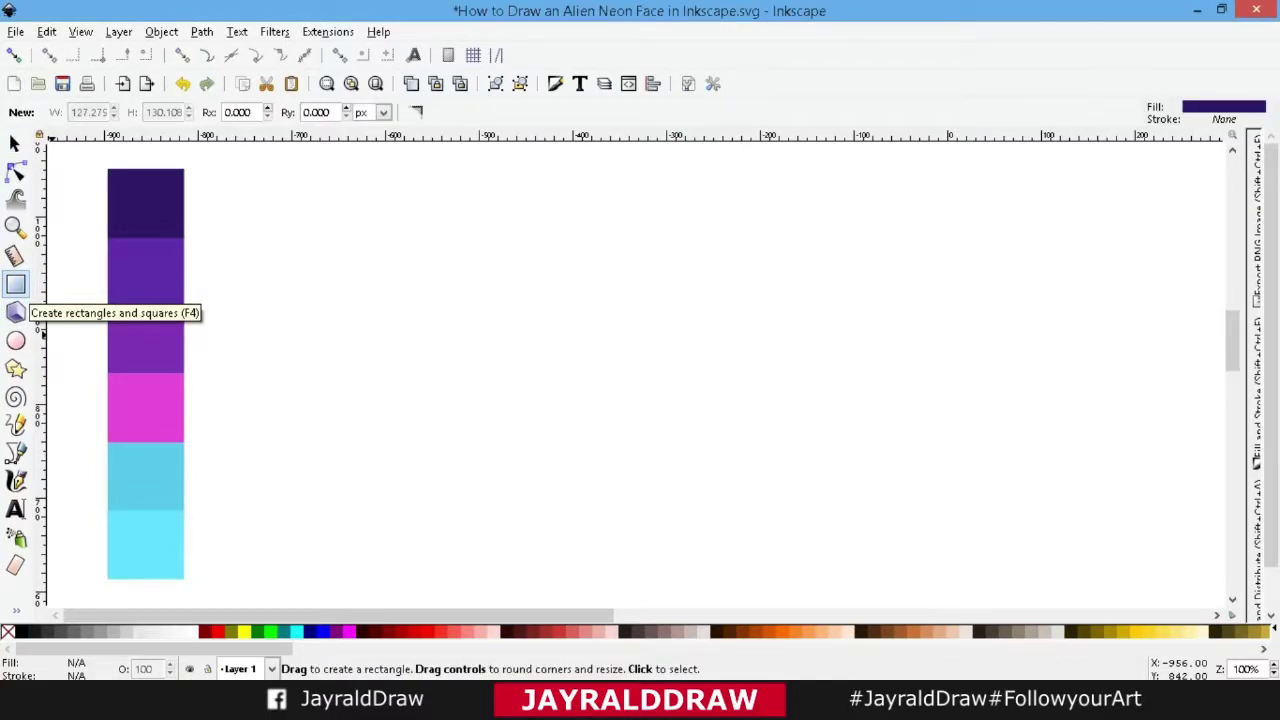
{"action": "left_click_drag", "start_coordinate": [438, 263], "coordinate": [638, 462]}
{"action": "key", "text": "s"}
{"action": "key", "text": "alt+p"}
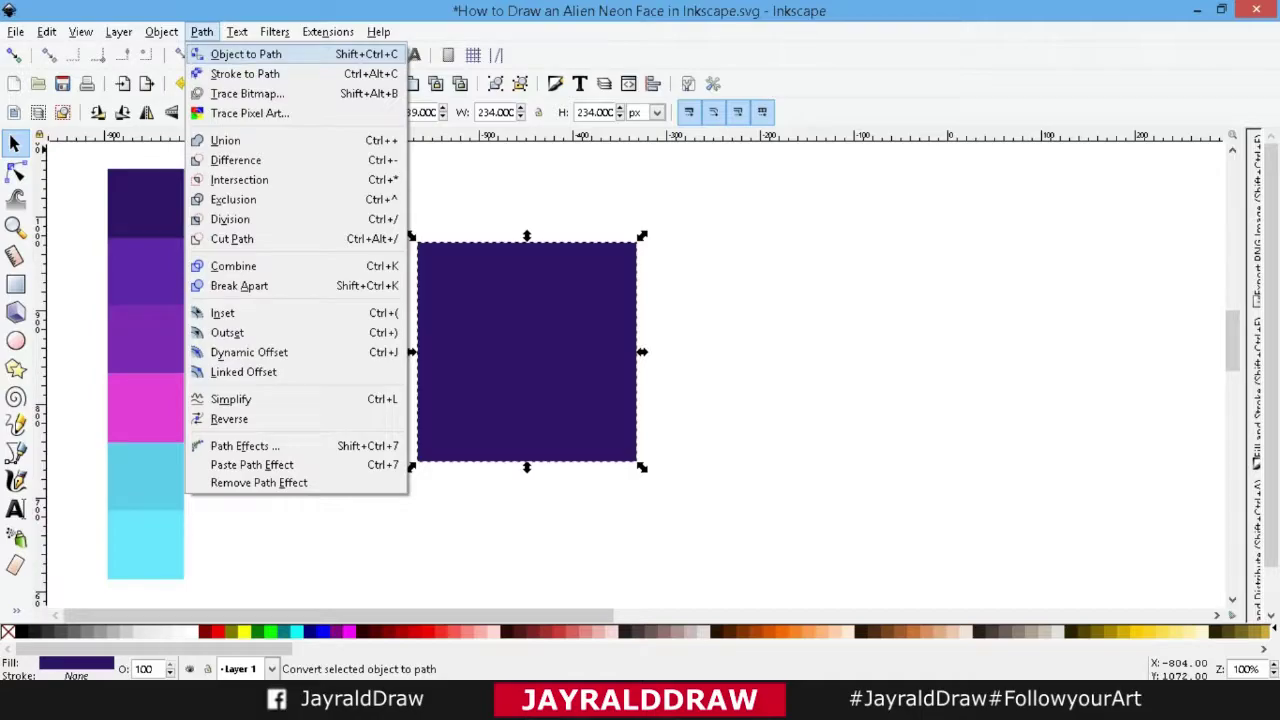
{"action": "key", "text": "Return"}
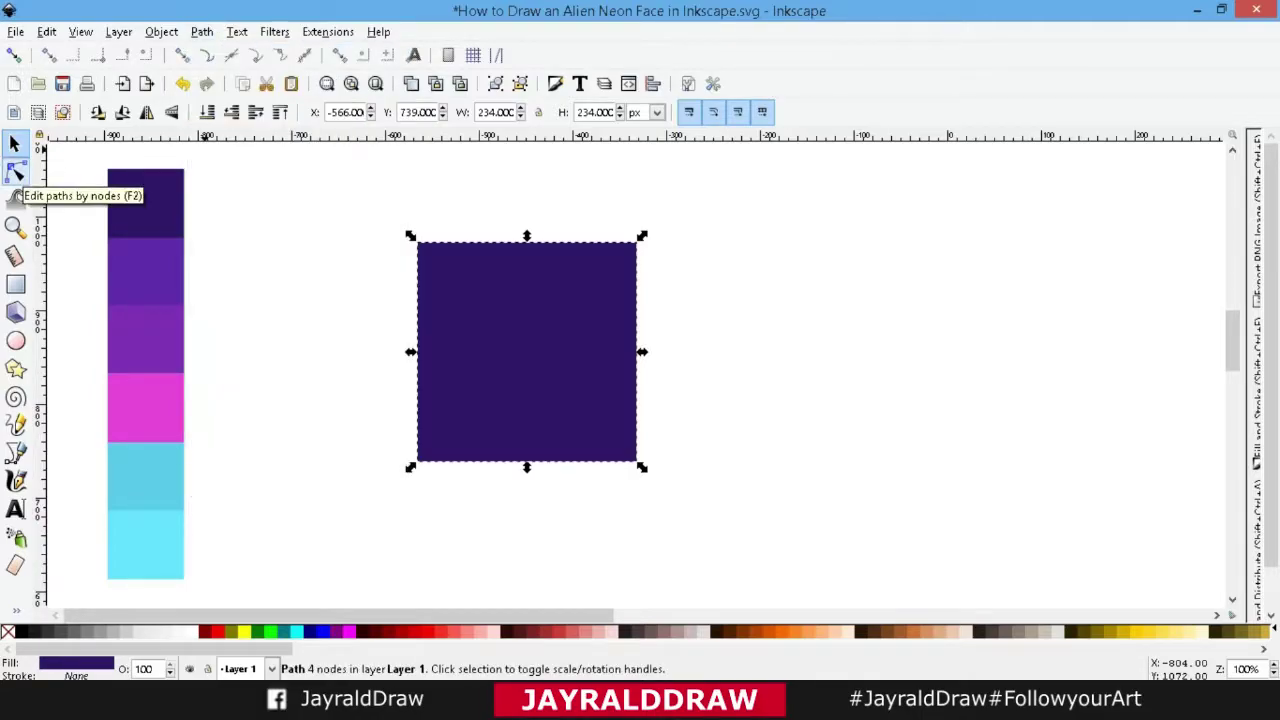
Bring up the square's rotation handles to prepare turning it into a diamond.
{"action": "left_click", "coordinate": [15, 173]}
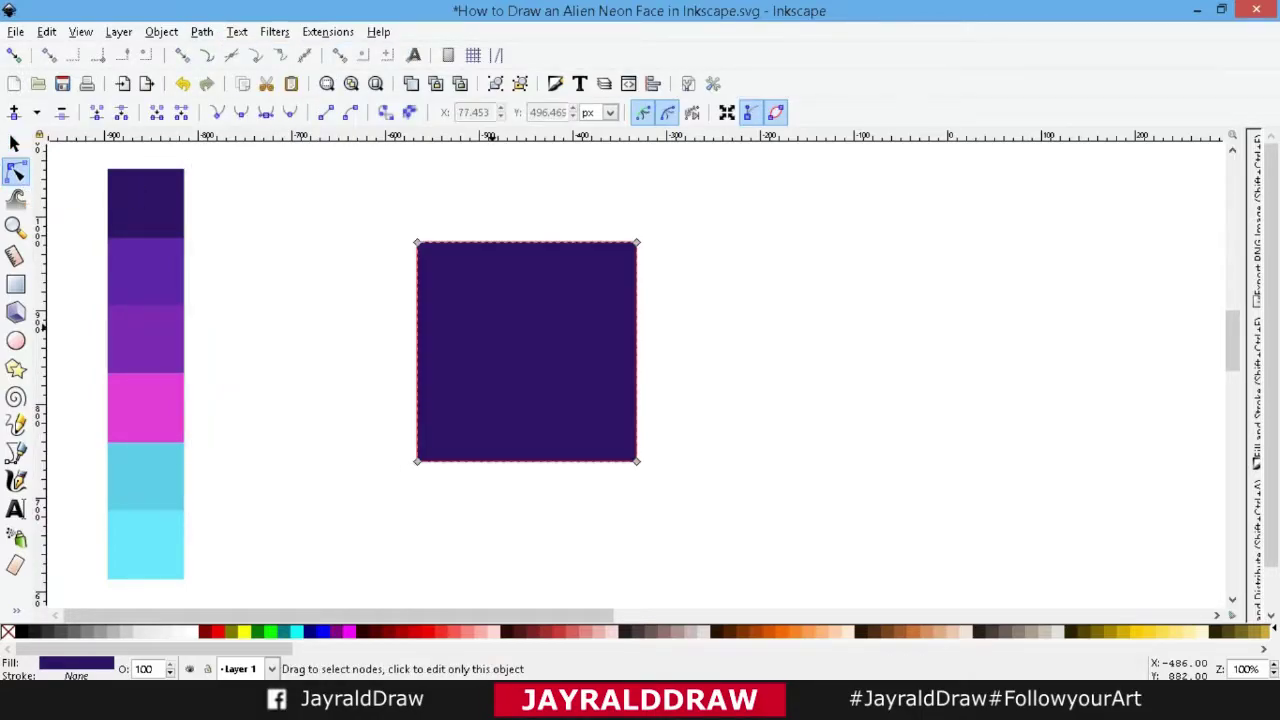
{"action": "left_click", "coordinate": [14, 143]}
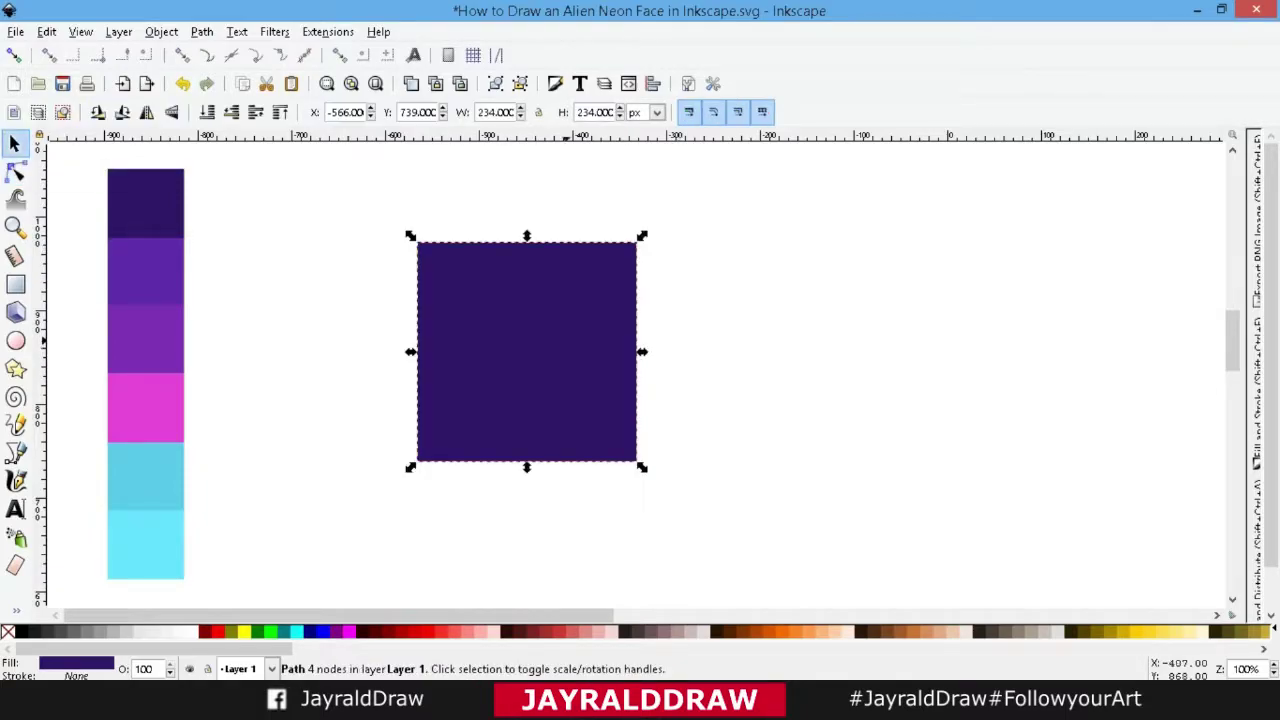
{"action": "left_click", "coordinate": [590, 290]}
Rotate the square 45° into a diamond and make its nodes auto-smooth.
{"action": "left_click_drag", "start_coordinate": [639, 238], "coordinate": [686, 352]}
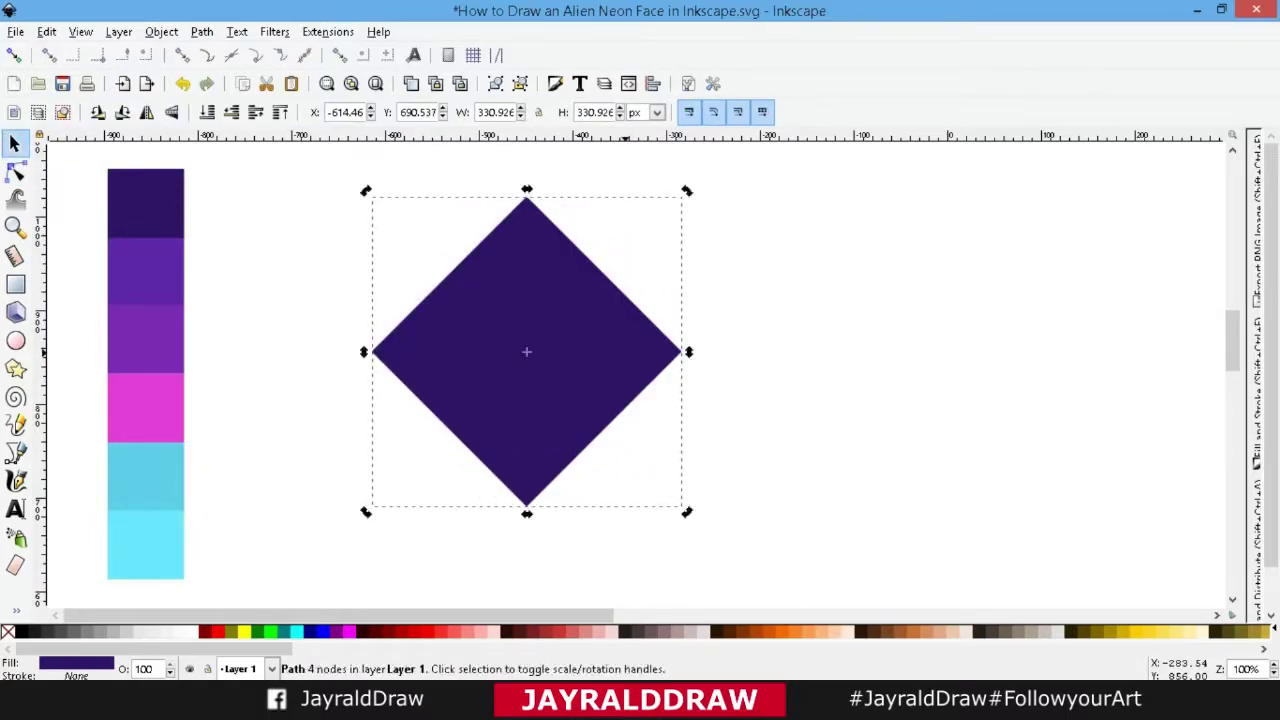
{"action": "key", "text": "n"}
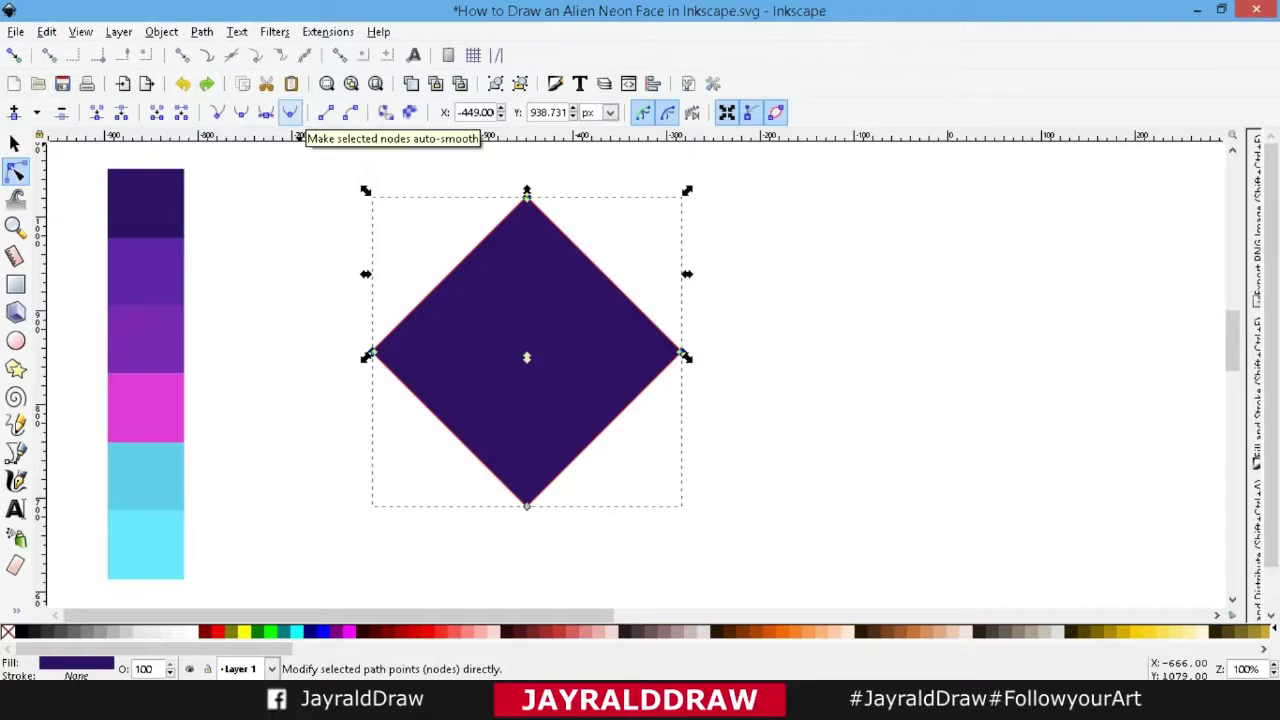
{"action": "left_click", "coordinate": [290, 112]}
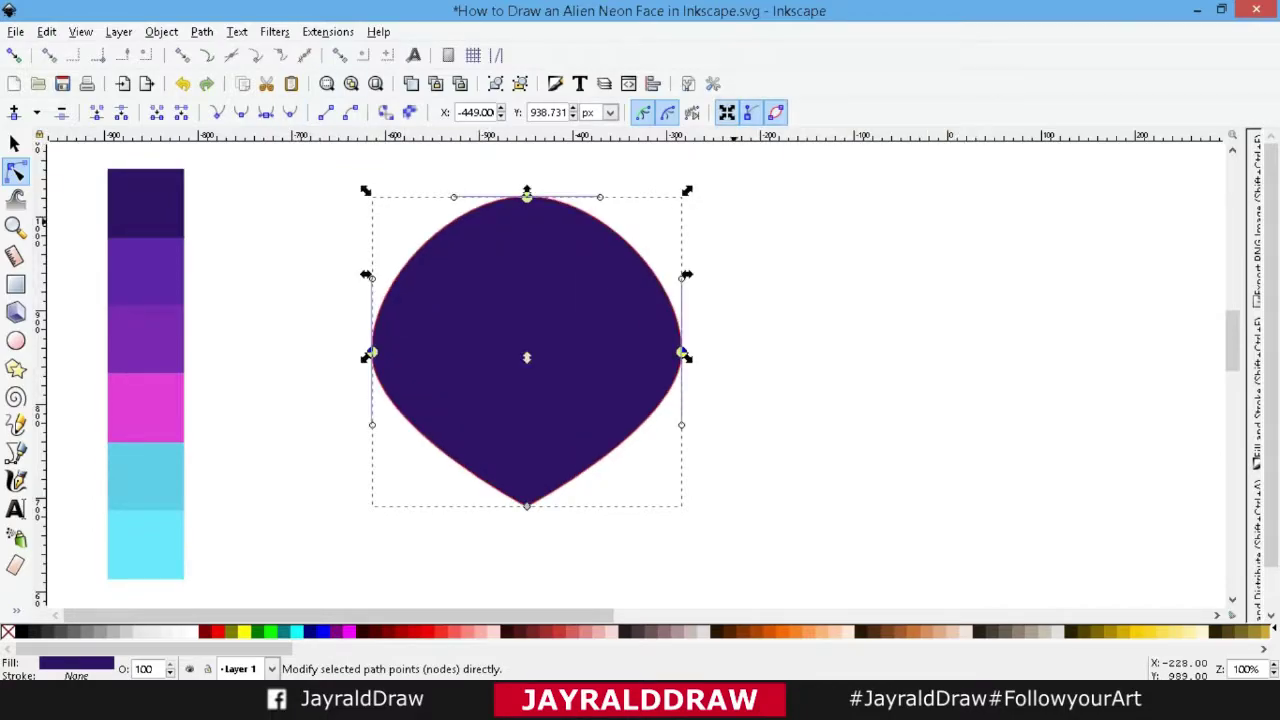
Scale the left and right nodes inward to narrow the shape.
{"action": "key", "text": "Escape"}
{"action": "left_click_drag", "start_coordinate": [306, 286], "coordinate": [700, 395]}
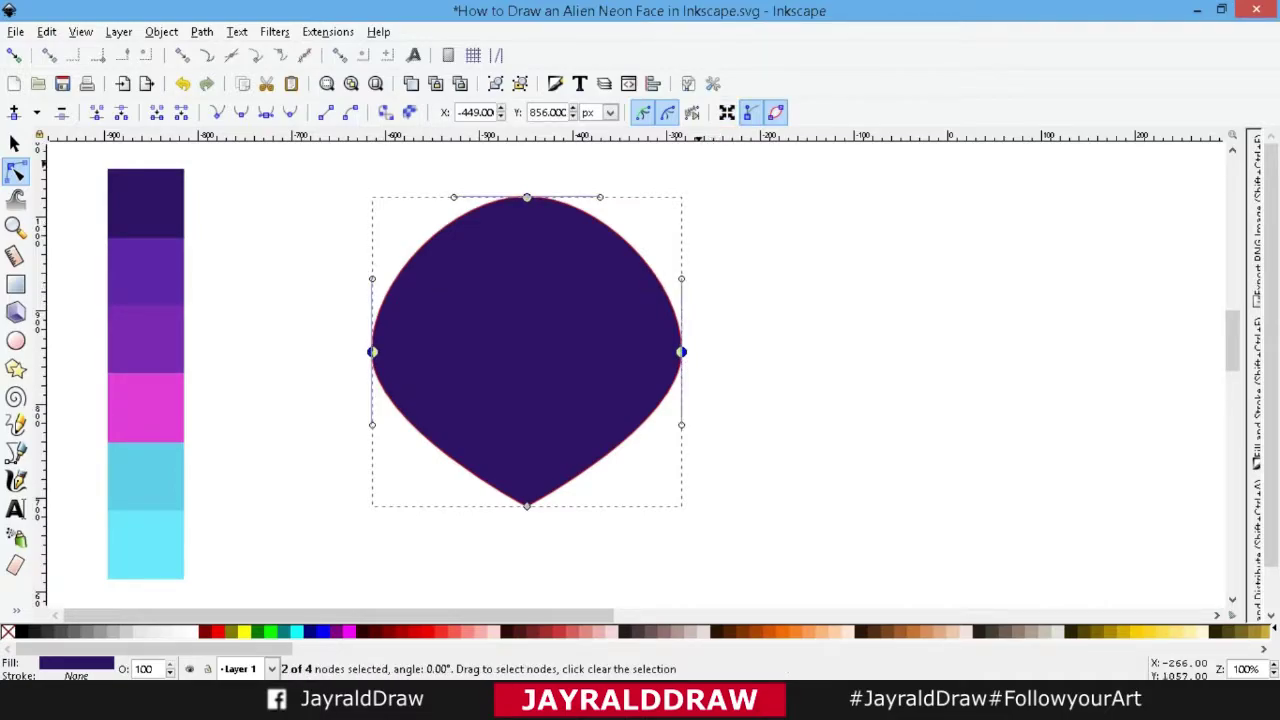
{"action": "left_click", "coordinate": [727, 113]}
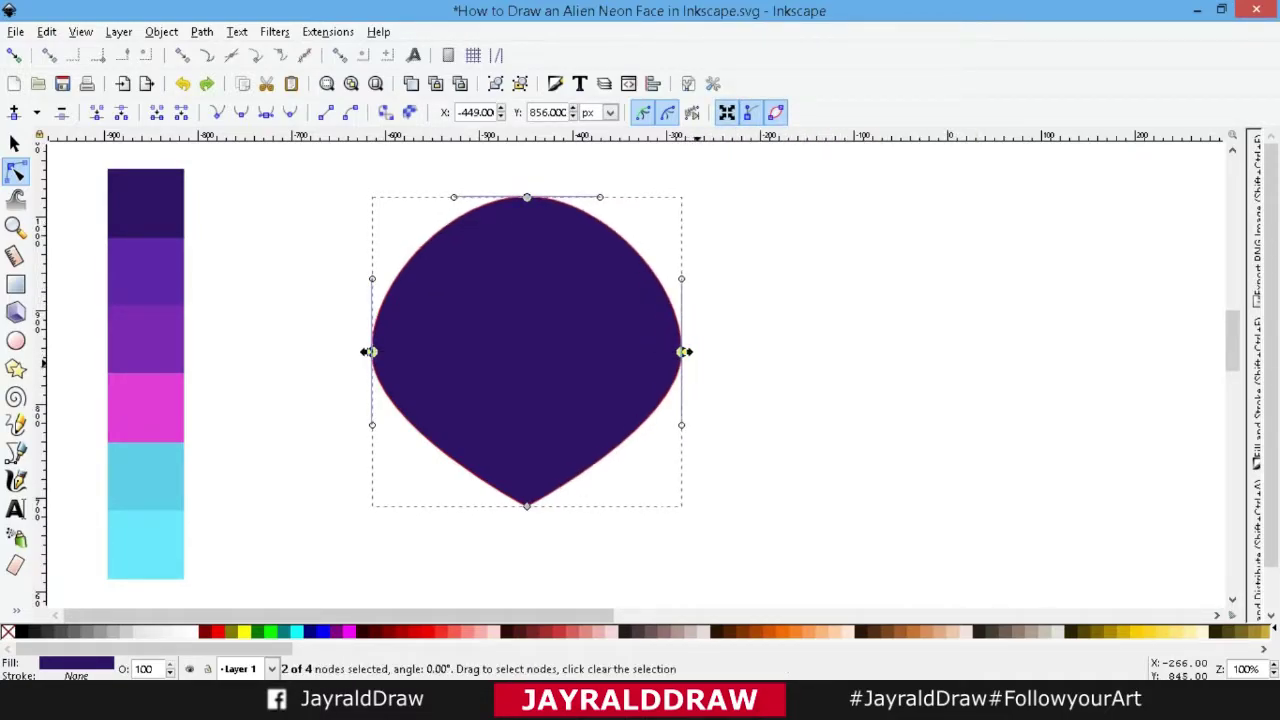
{"action": "left_click_drag", "start_coordinate": [685, 352], "coordinate": [640, 352]}
Pinch the bottom node's handles into a pointed chin and select both side nodes.
{"action": "left_click", "coordinate": [527, 505]}
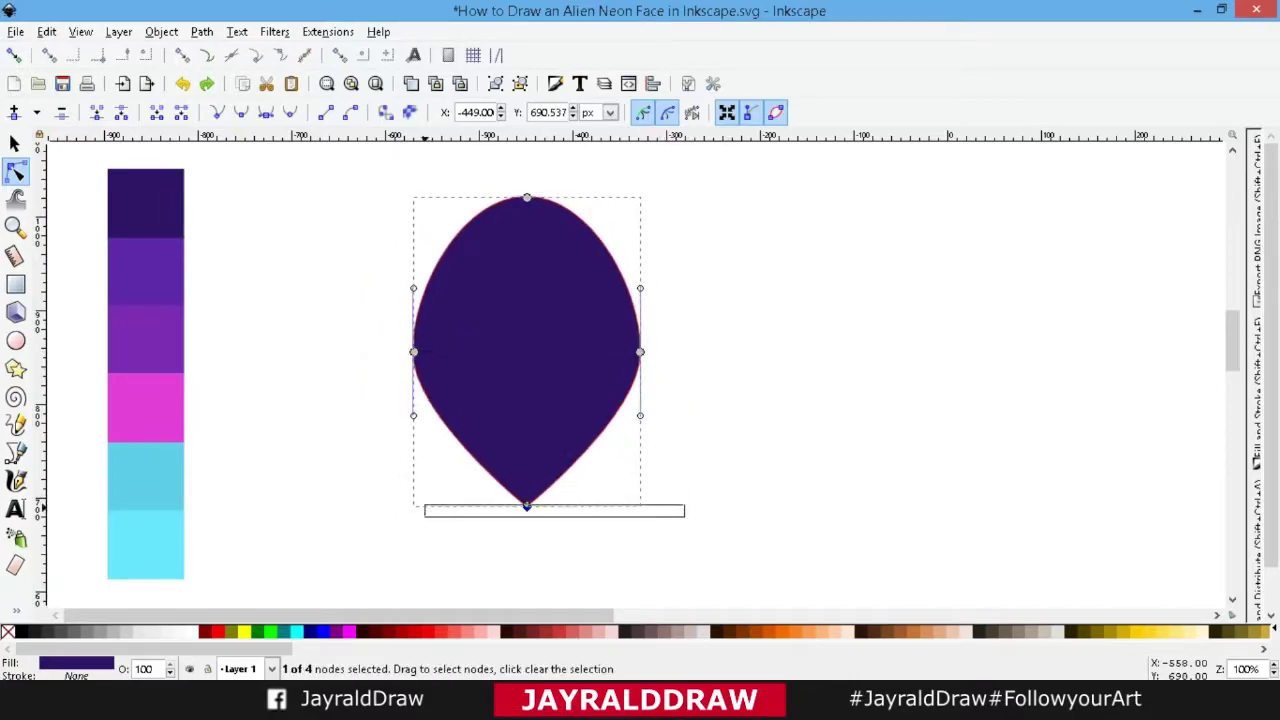
{"action": "left_click", "coordinate": [266, 112]}
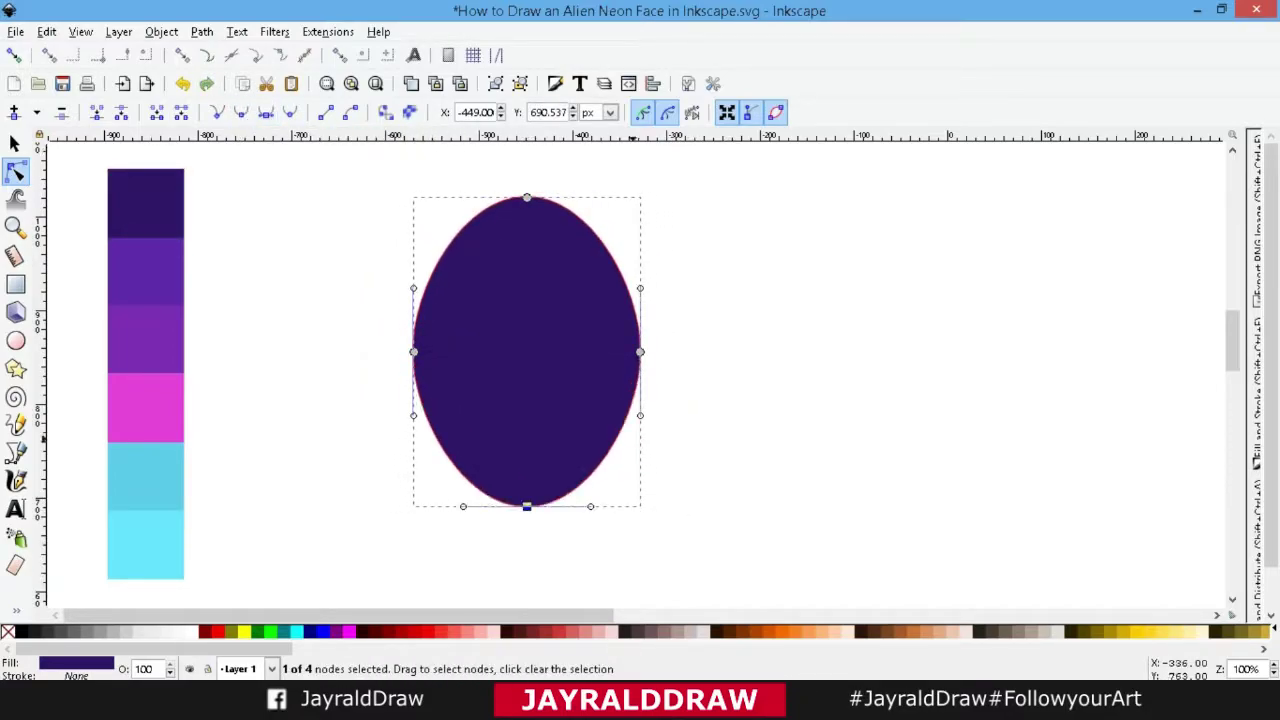
{"action": "left_click_drag", "start_coordinate": [590, 506], "coordinate": [546, 506]}
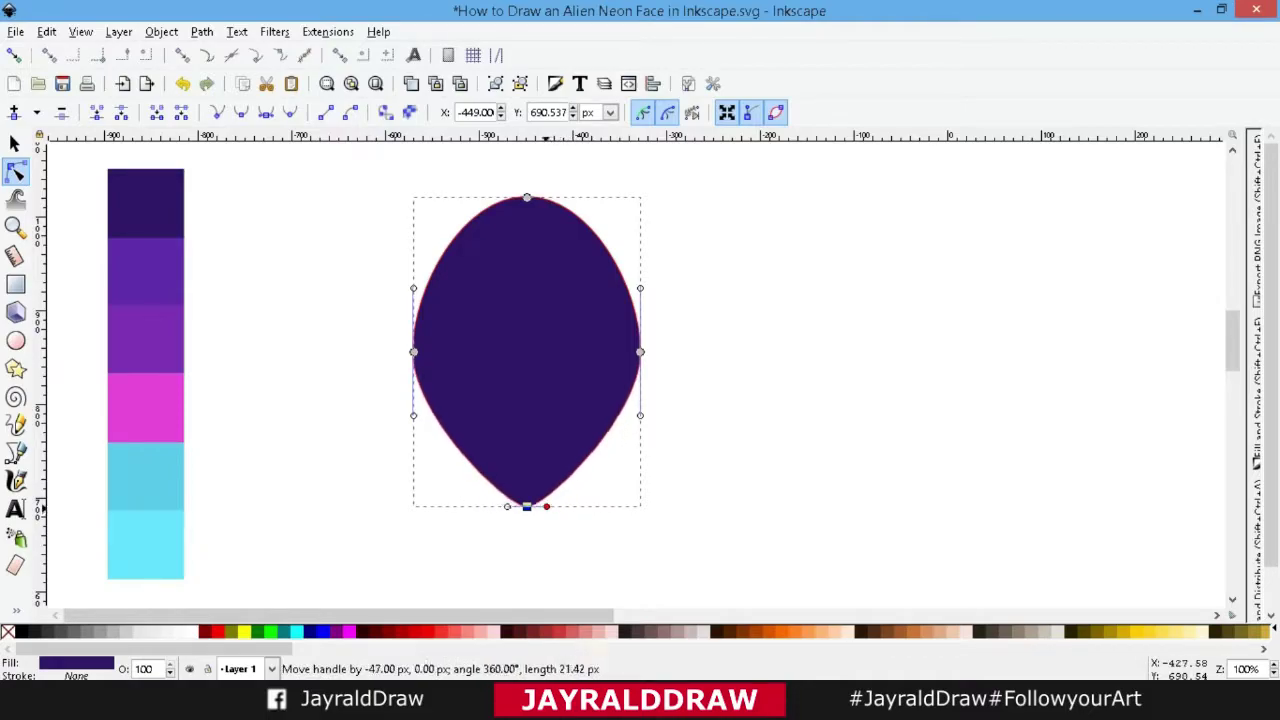
{"action": "left_click", "coordinate": [640, 352]}
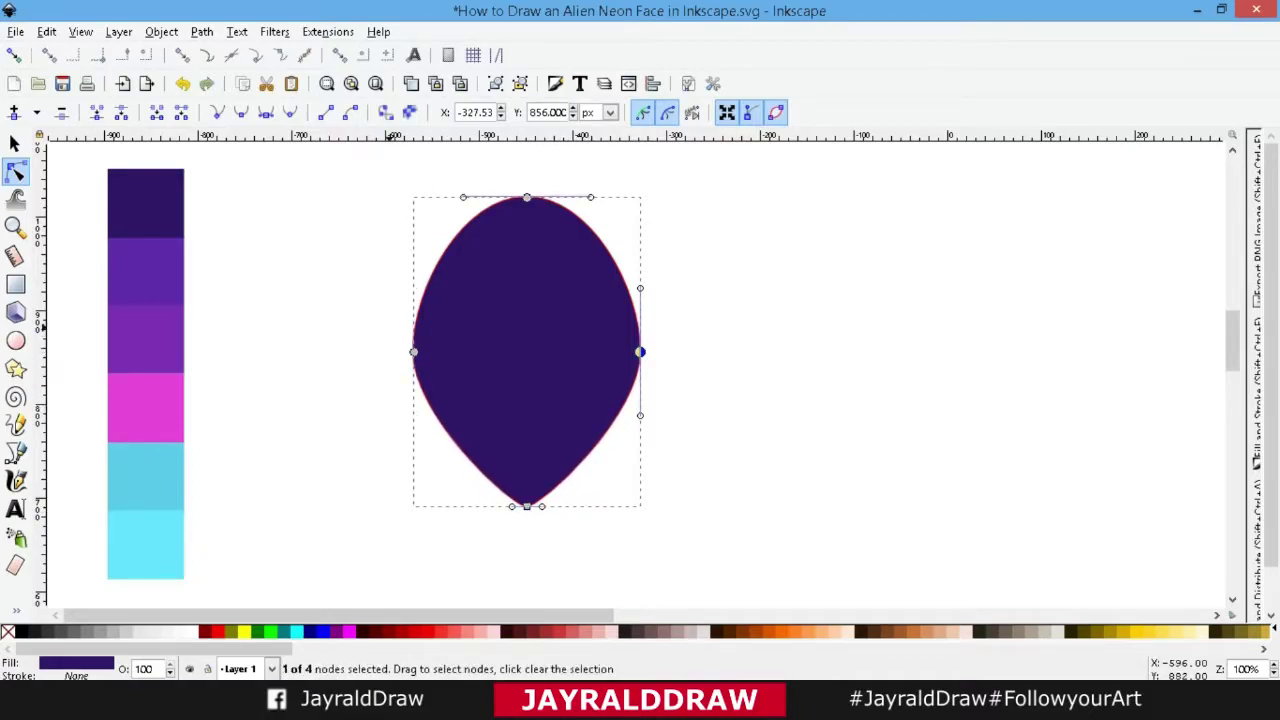
{"action": "left_click", "coordinate": [413, 352], "text": "shift"}
Spread the two upper nodes outward to widen the top of the head.
{"action": "left_click", "coordinate": [527, 198], "text": "shift"}
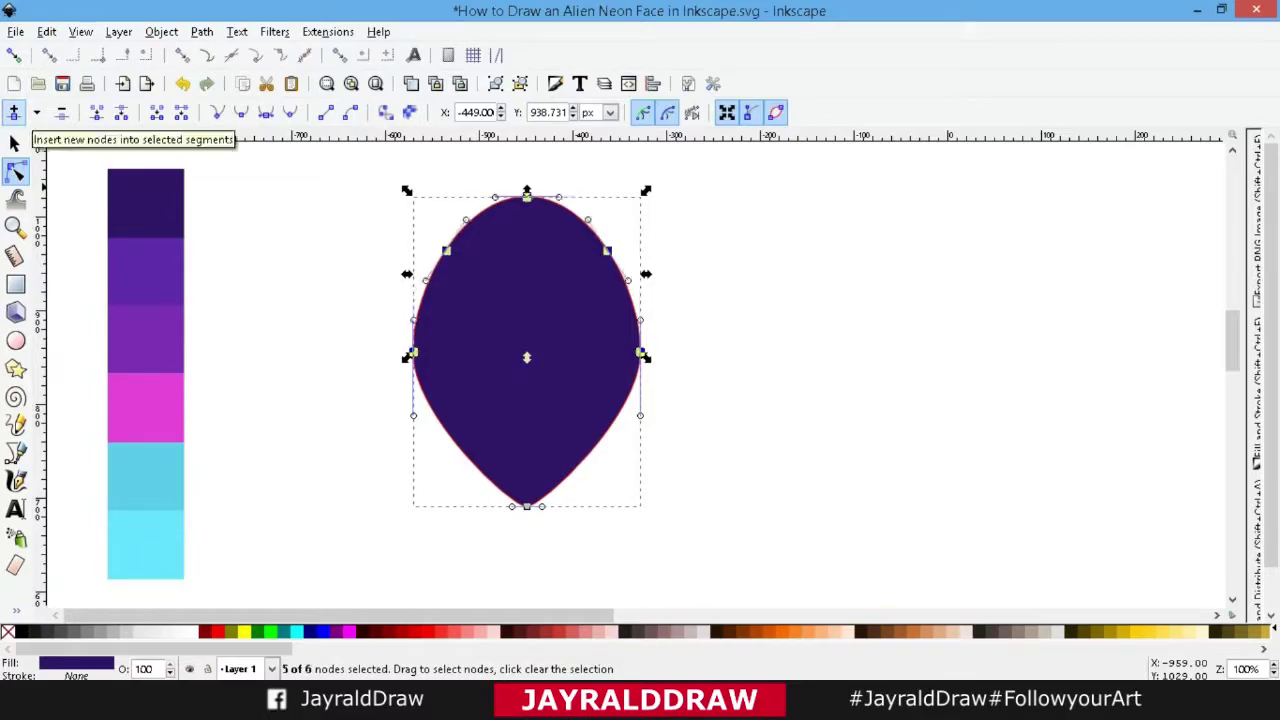
{"action": "left_click_drag", "start_coordinate": [340, 231], "coordinate": [683, 272]}
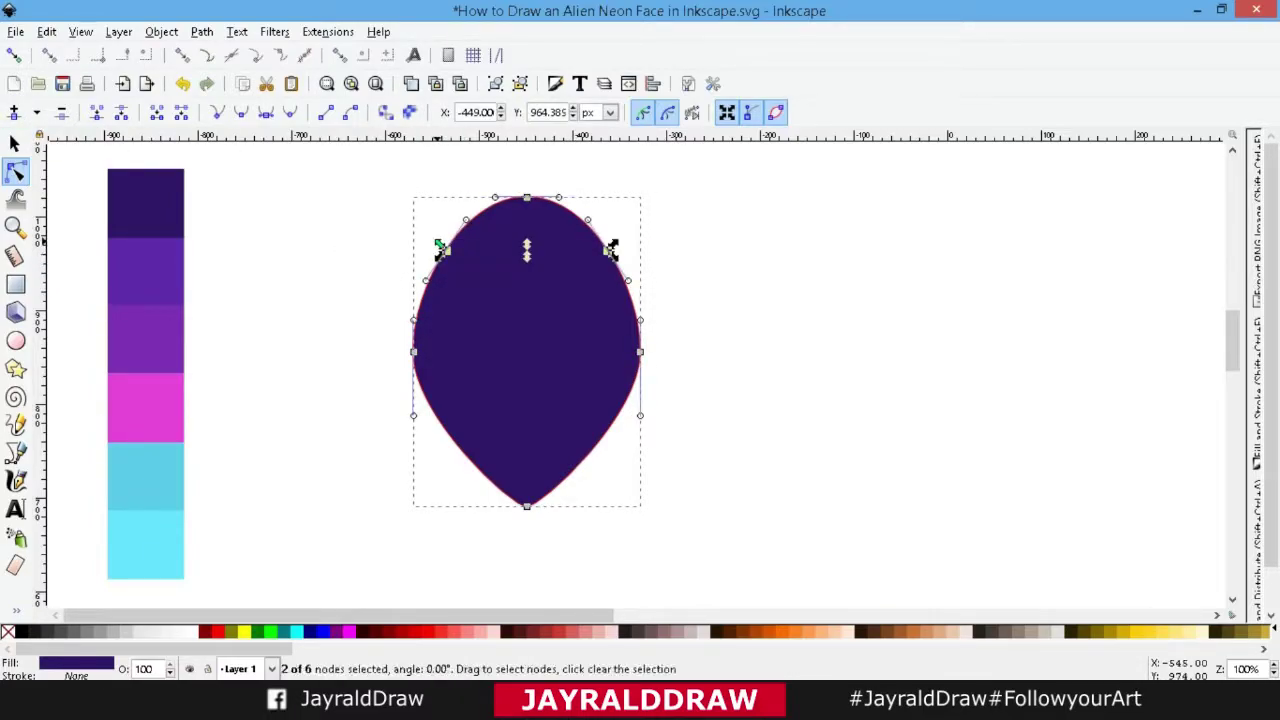
{"action": "left_click_drag", "start_coordinate": [440, 250], "coordinate": [430, 251]}
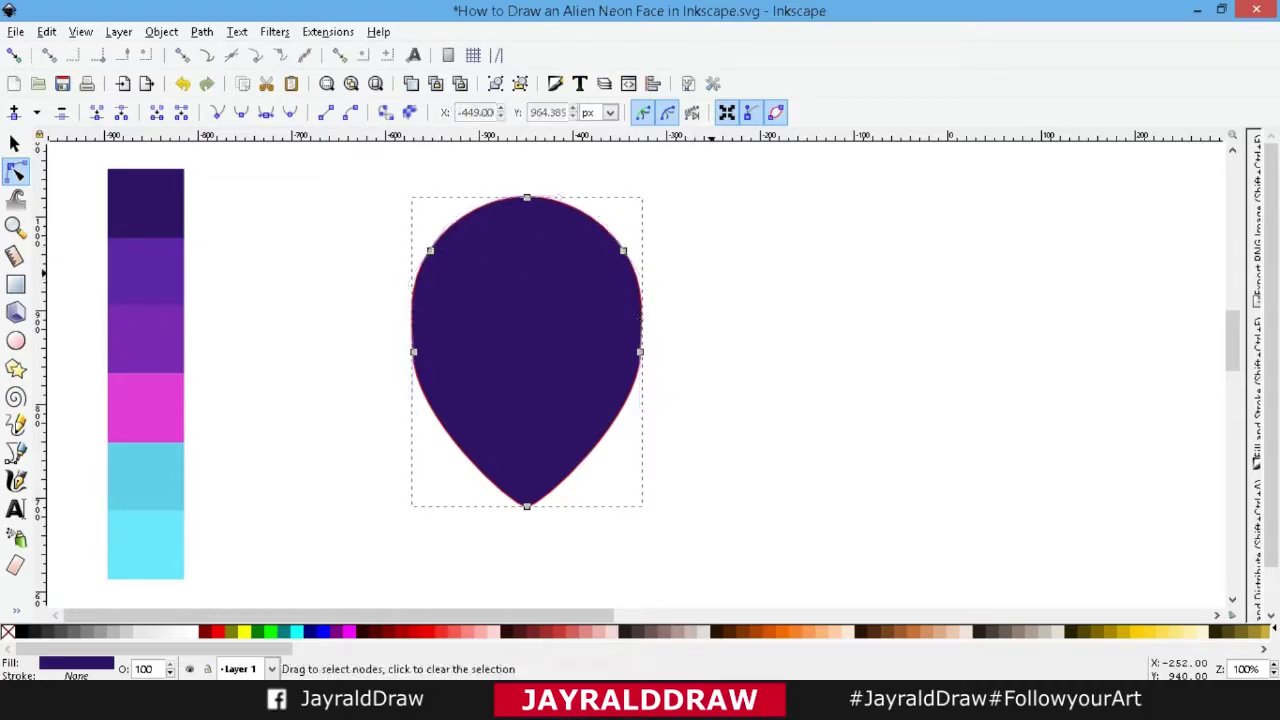
Adjust the side nodes' Bezier handles so the head's sides curve smoothly down to the chin.
{"action": "key", "text": "s"}
{"action": "key", "text": "n"}
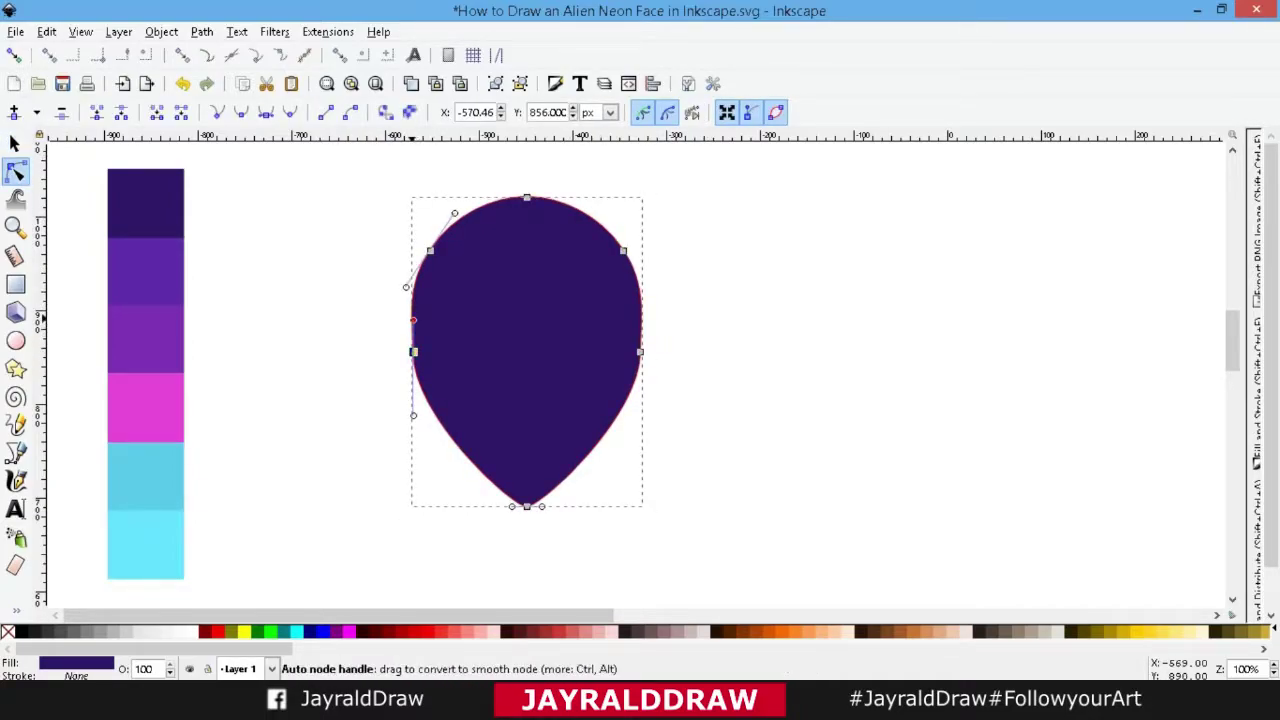
{"action": "left_click_drag", "start_coordinate": [413, 287], "coordinate": [406, 287]}
{"action": "left_click", "coordinate": [640, 351]}
{"action": "left_click_drag", "start_coordinate": [631, 417], "coordinate": [636, 430]}
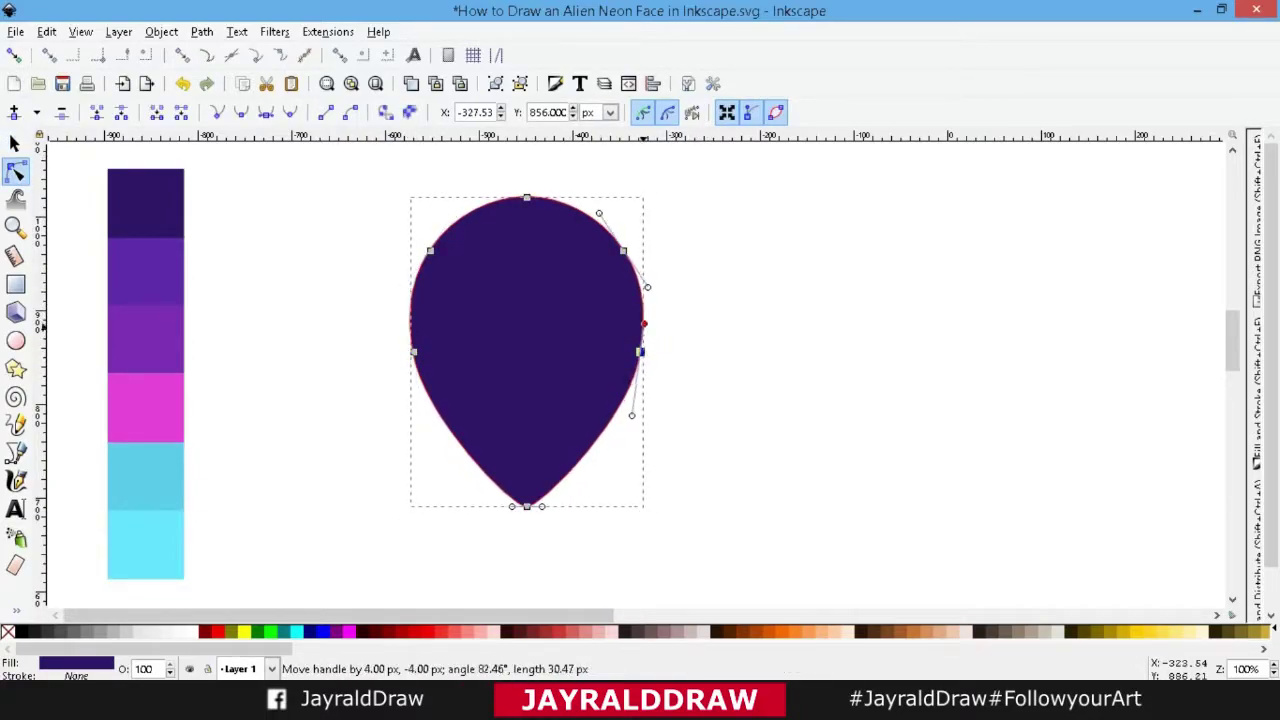
{"action": "key", "text": "s"}
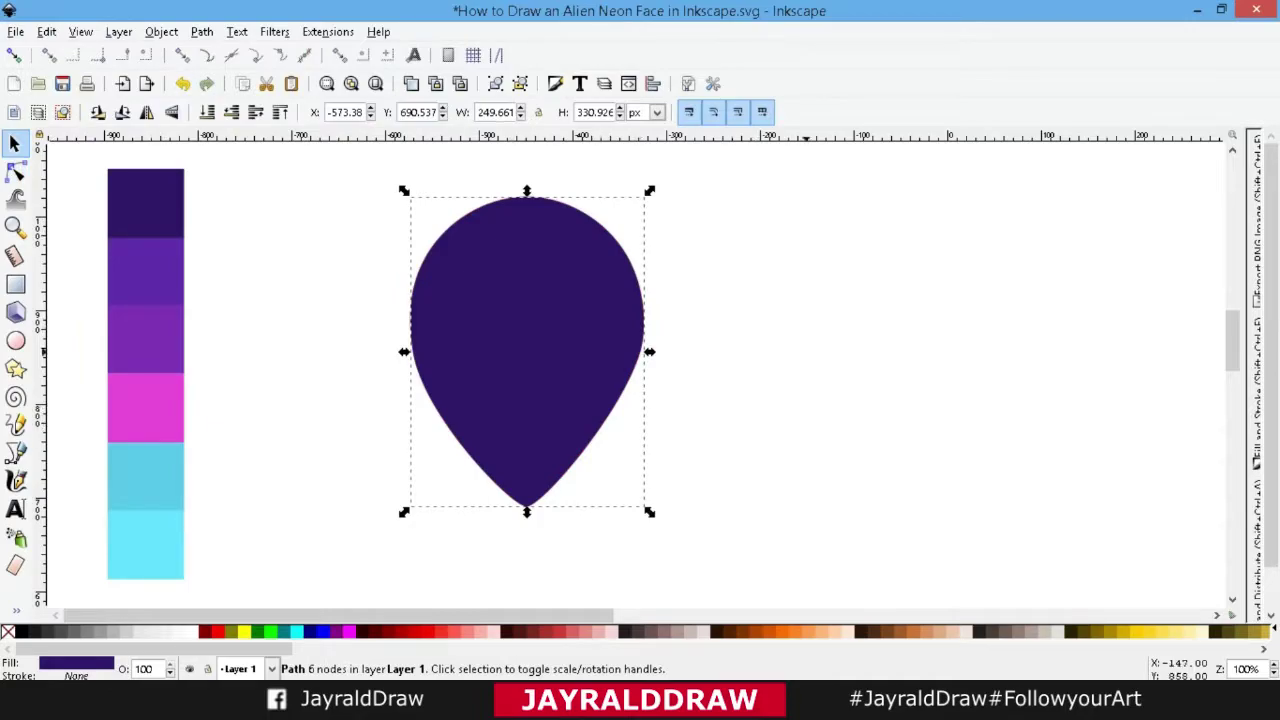
{"action": "key", "text": "Escape"}
{"action": "key", "text": "n"}
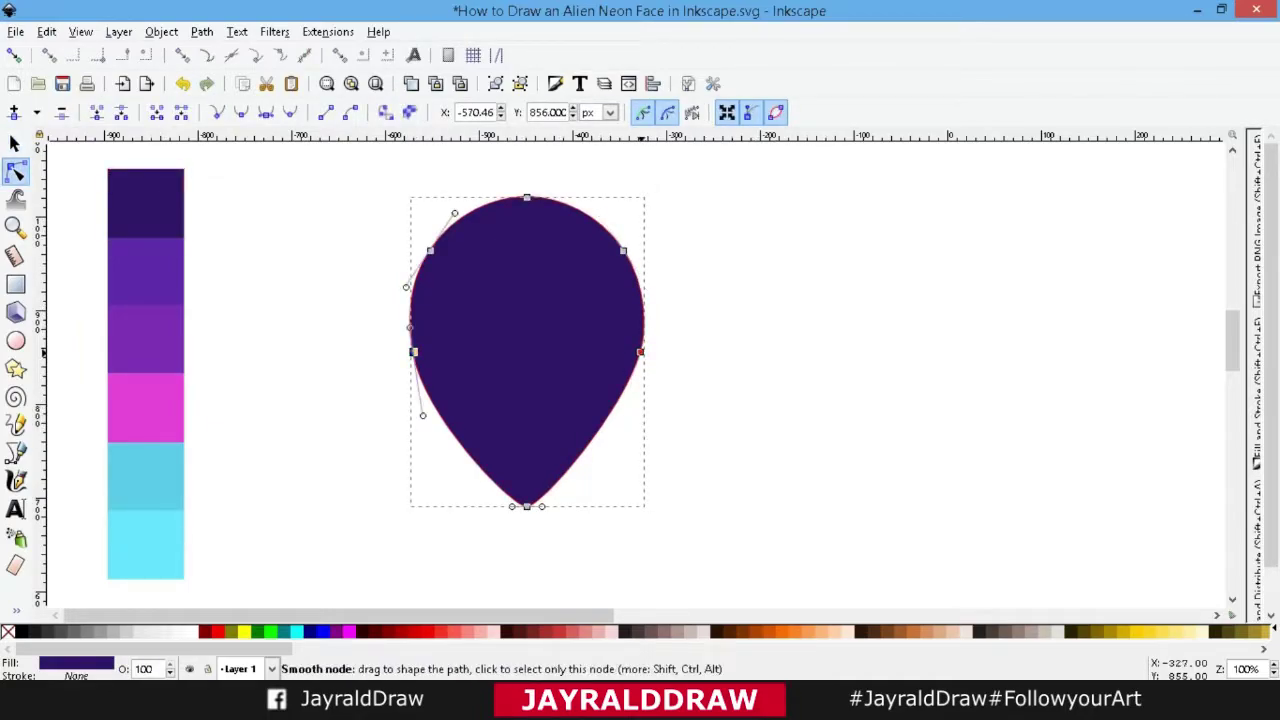
{"action": "left_click_drag", "start_coordinate": [622, 413], "coordinate": [630, 415]}
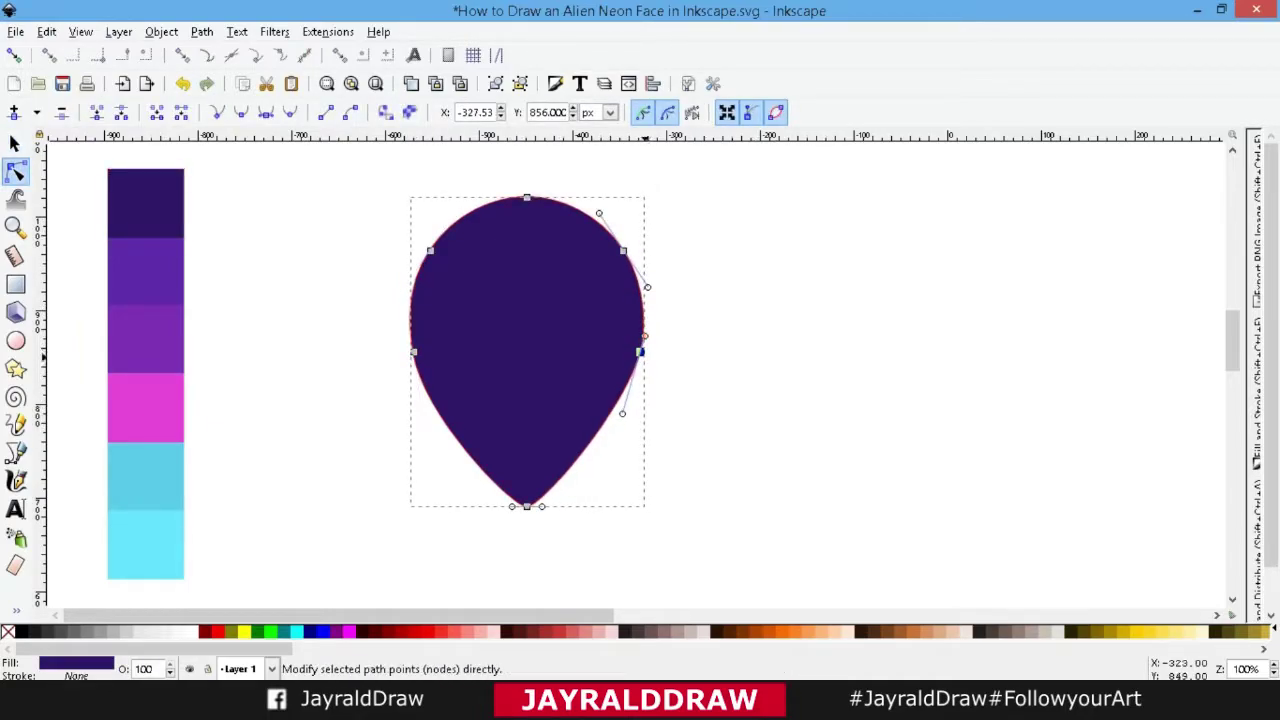
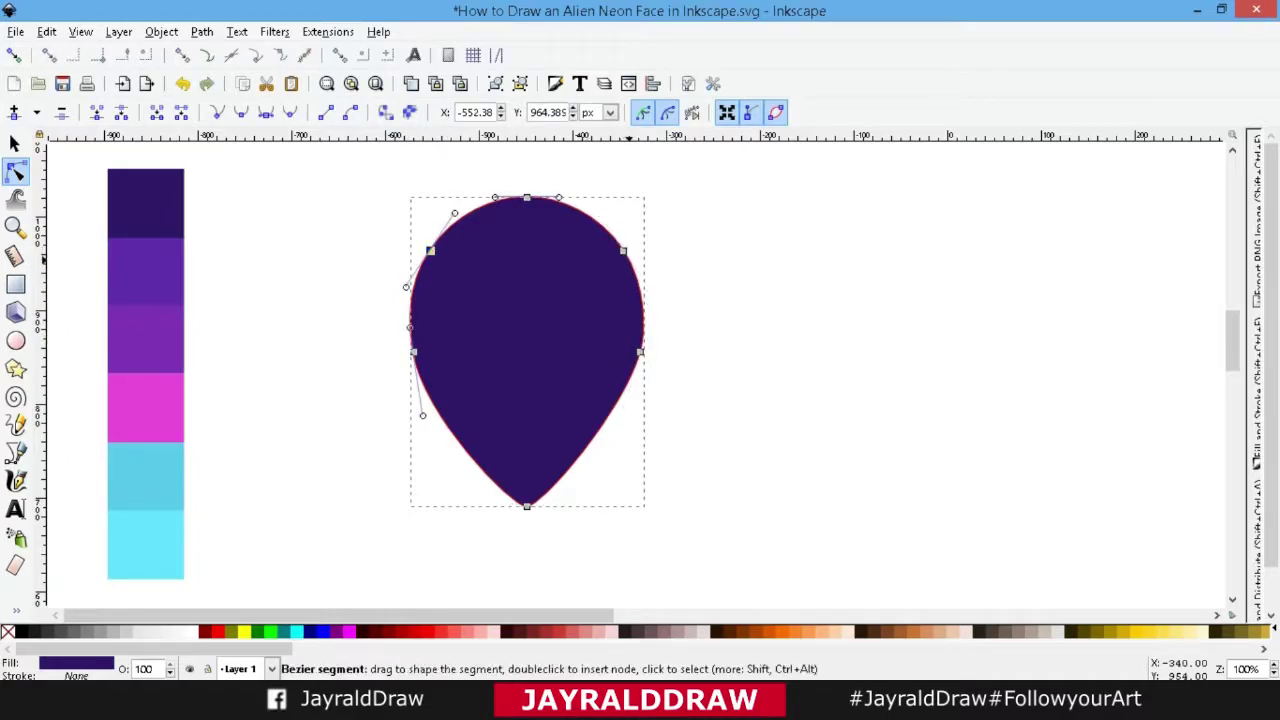
Drag the right node's lower handle to smooth the head's lower-right curve, then reselect the head.
{"action": "left_click", "coordinate": [14, 143]}
{"action": "key", "text": "Escape"}
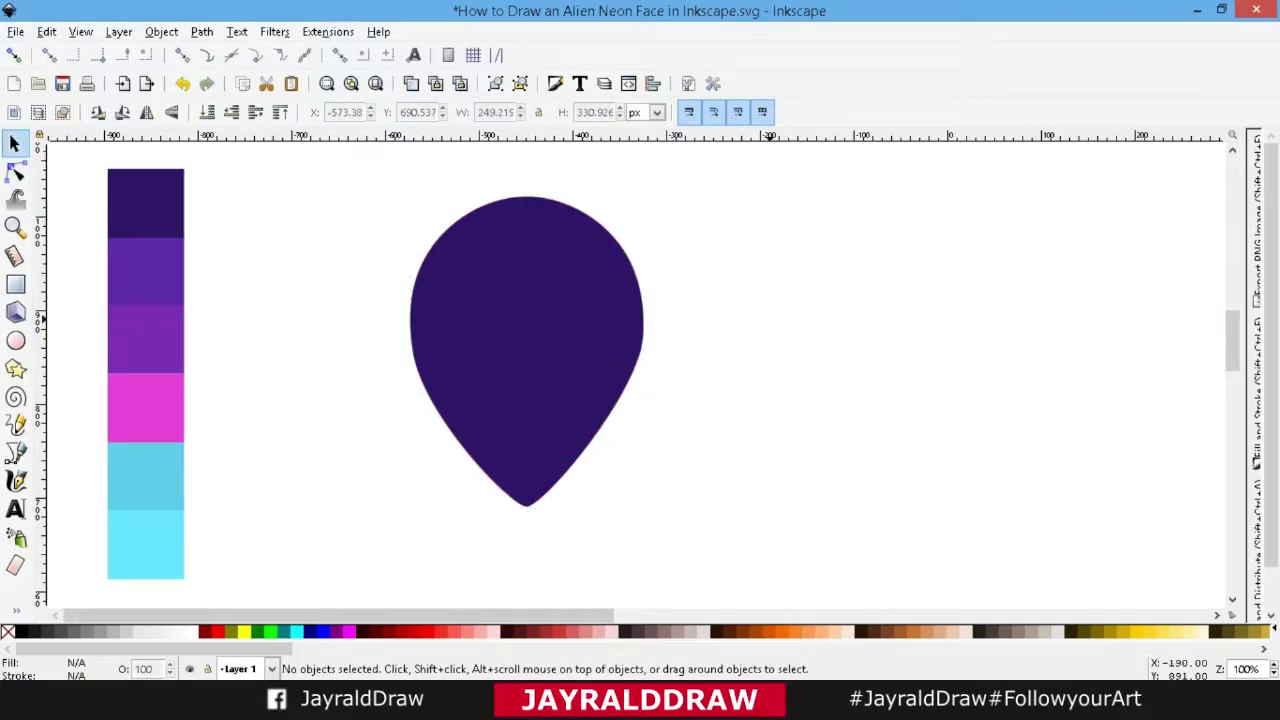
{"action": "left_click", "coordinate": [14, 171]}
{"action": "left_click", "coordinate": [640, 351]}
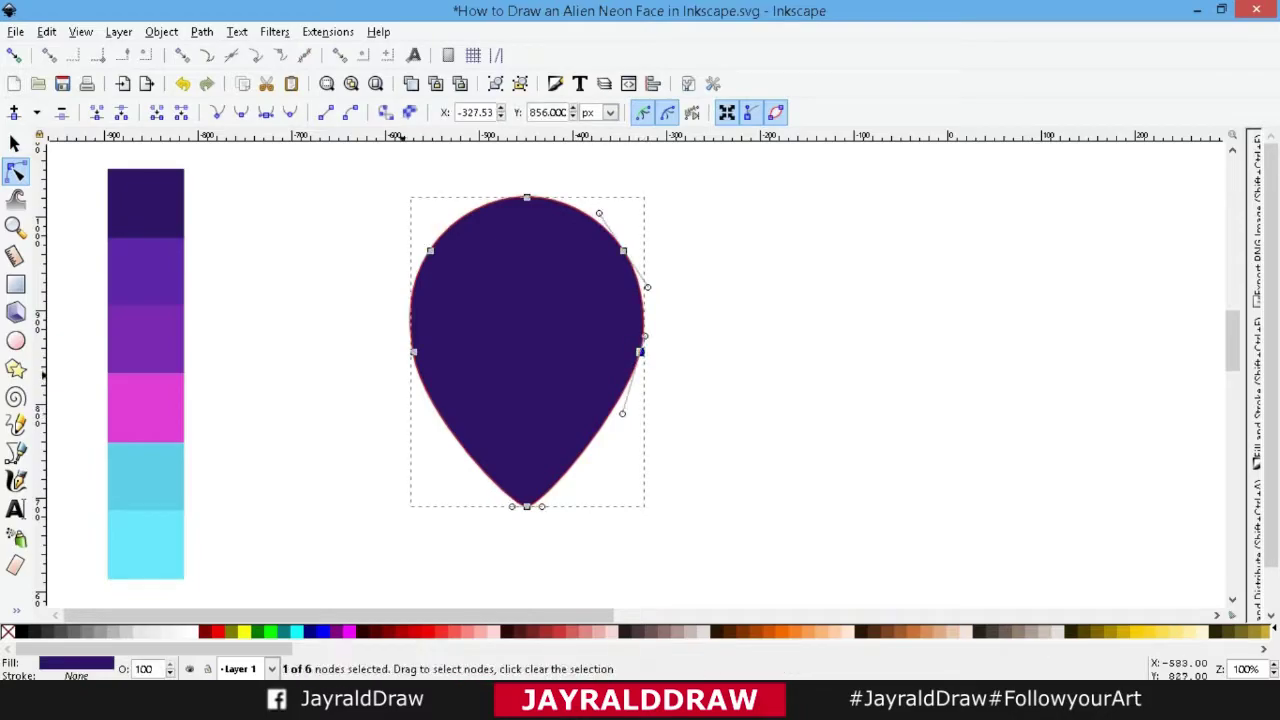
{"action": "left_click", "coordinate": [640, 351]}
{"action": "left_click_drag", "start_coordinate": [622, 413], "coordinate": [628, 413]}
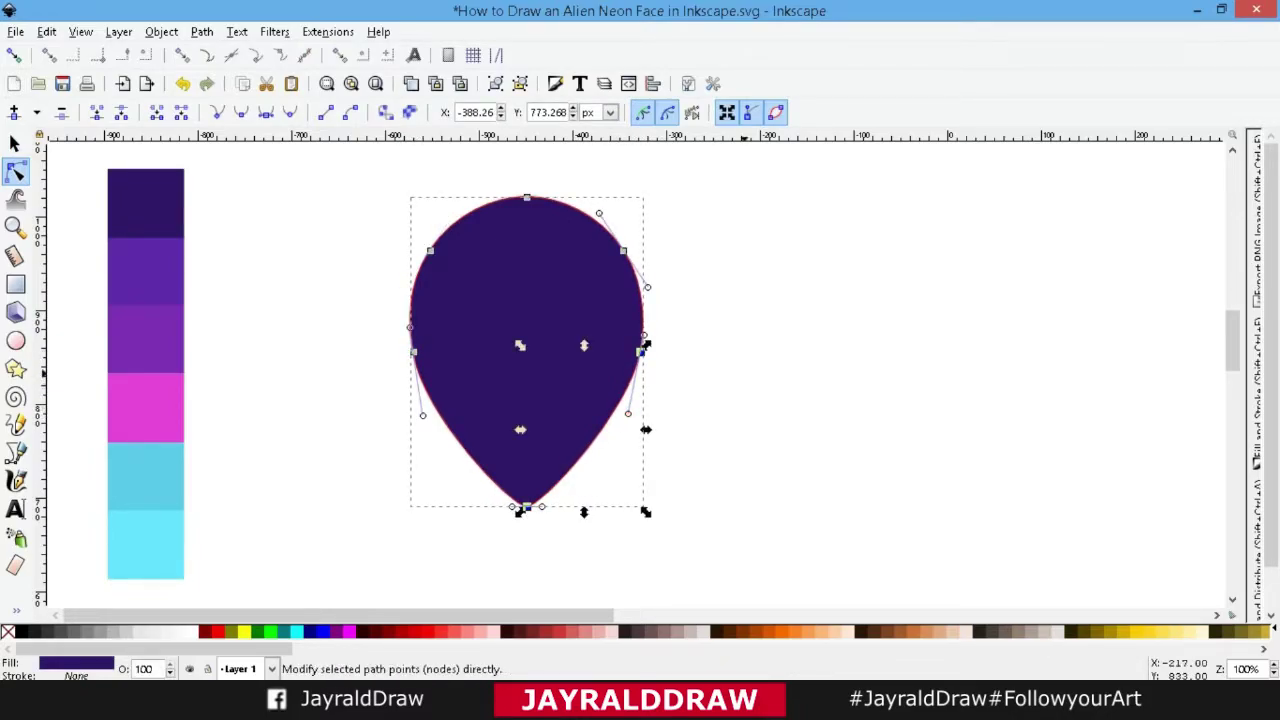
{"action": "key", "text": "Escape"}
{"action": "key", "text": "s"}
{"action": "key", "text": "Escape"}
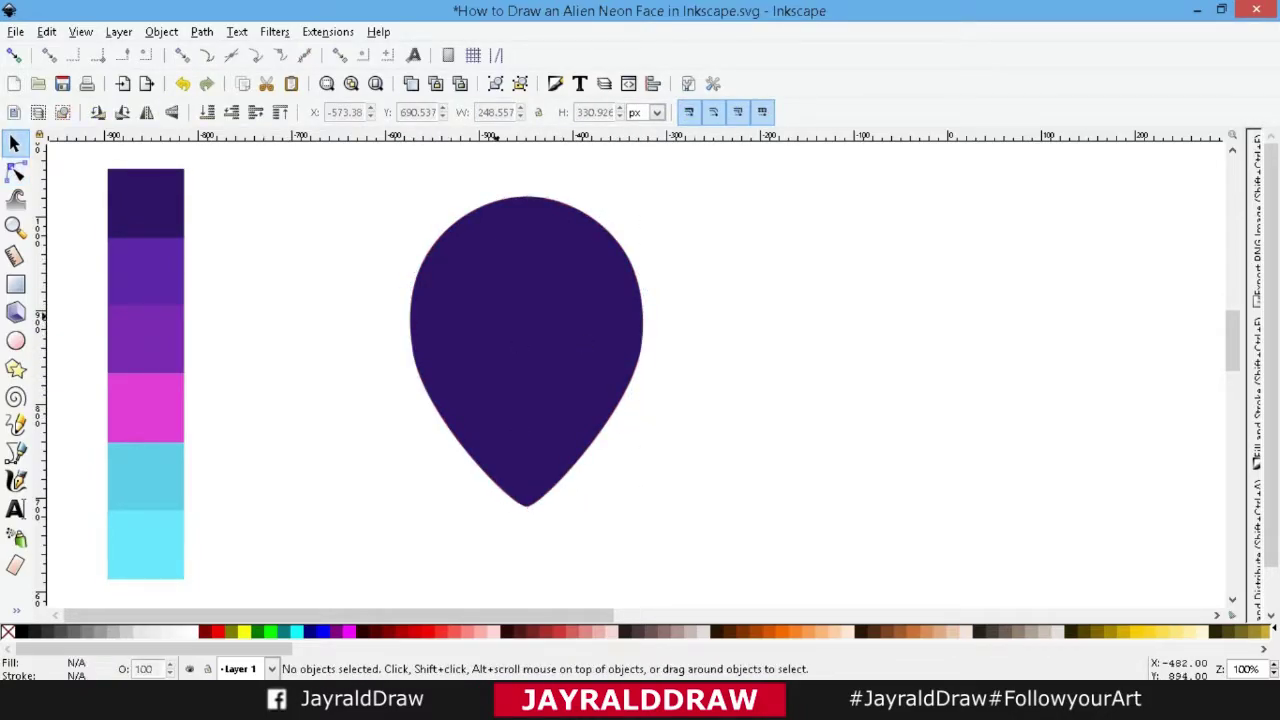
{"action": "left_click", "coordinate": [507, 316]}
Fill the head with the second purple swatch and shrink a translucent red copy inside it.
{"action": "key", "text": "d"}
{"action": "left_click", "coordinate": [150, 270]}
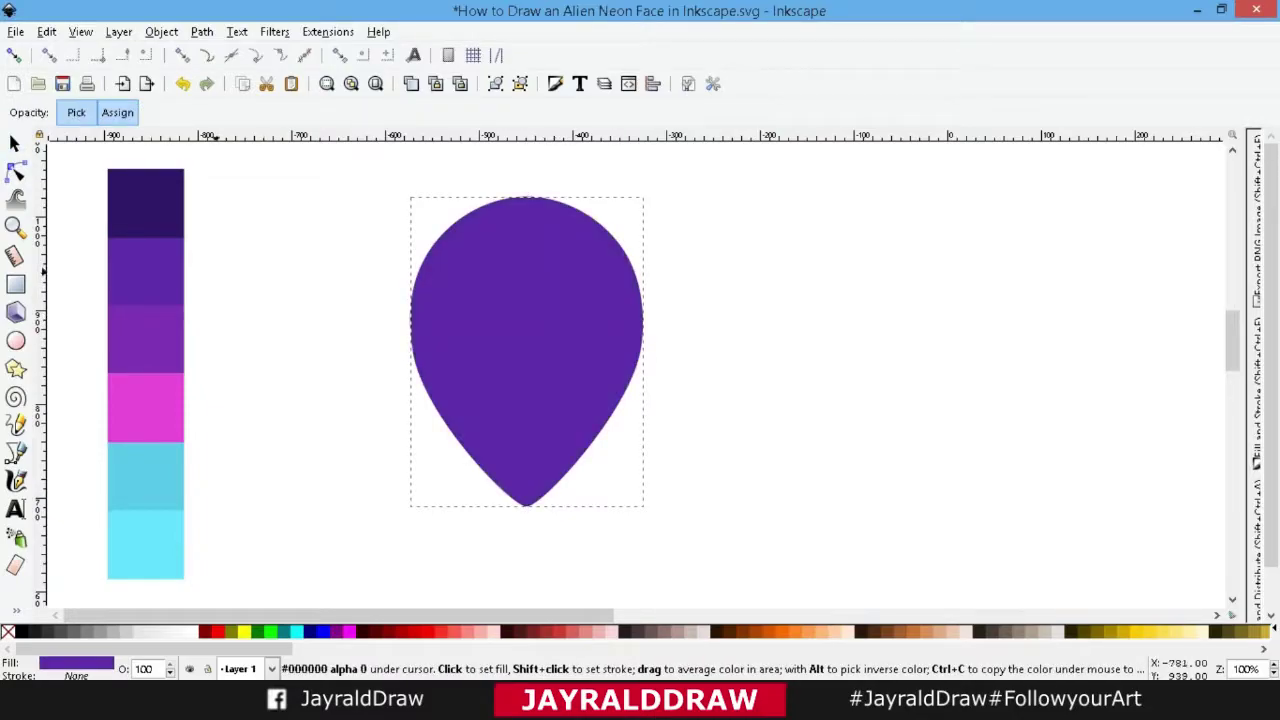
{"action": "left_click", "coordinate": [14, 143]}
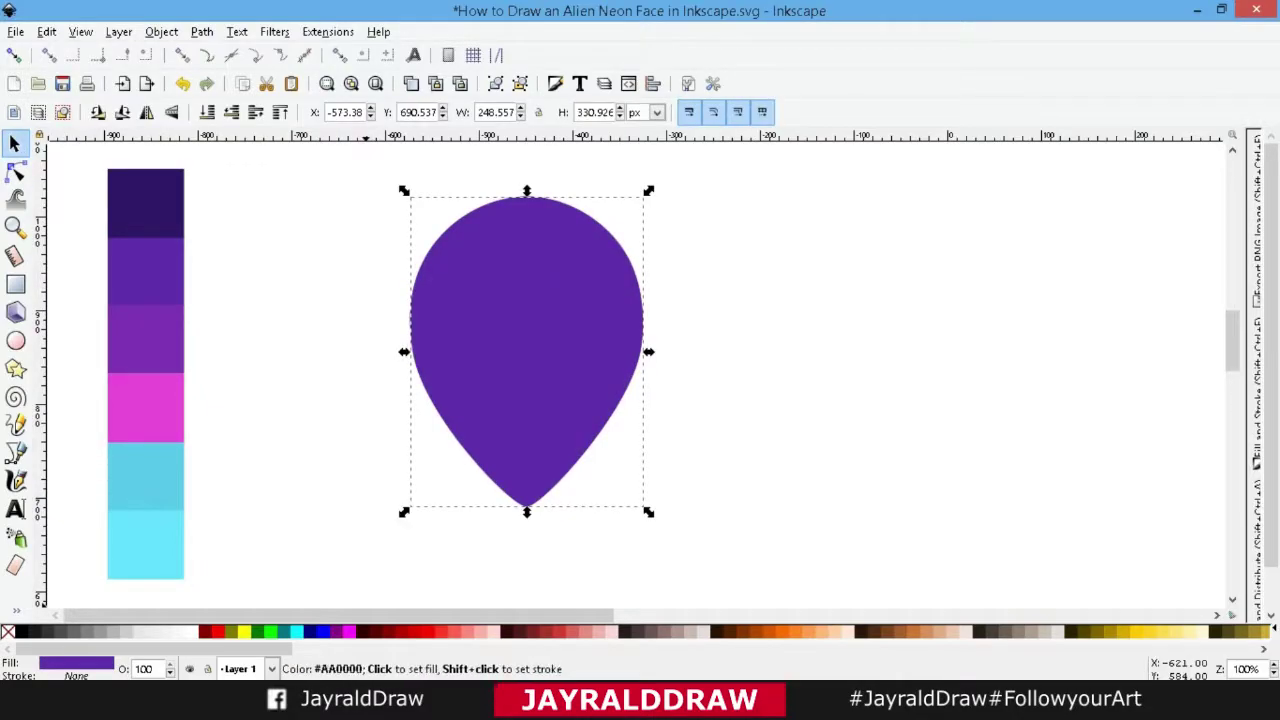
{"action": "left_click", "coordinate": [217, 631]}
{"action": "left_click", "coordinate": [1257, 400]}
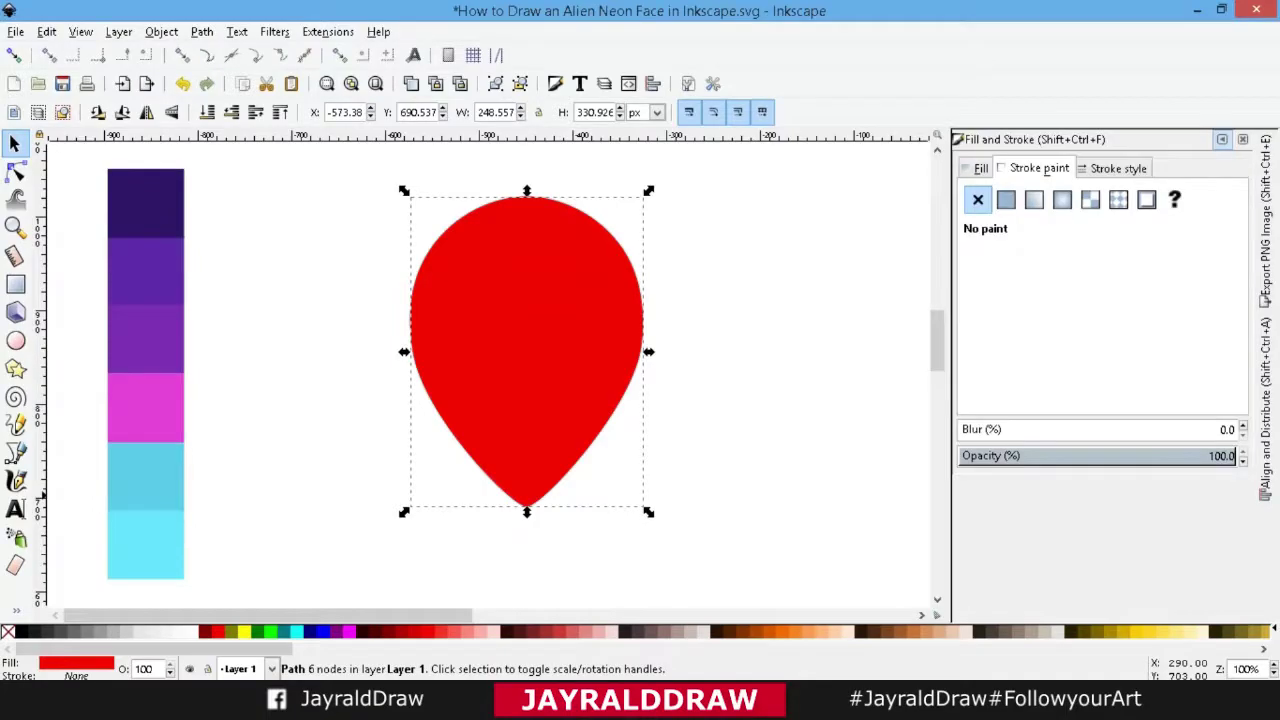
{"action": "left_click", "coordinate": [1014, 455]}
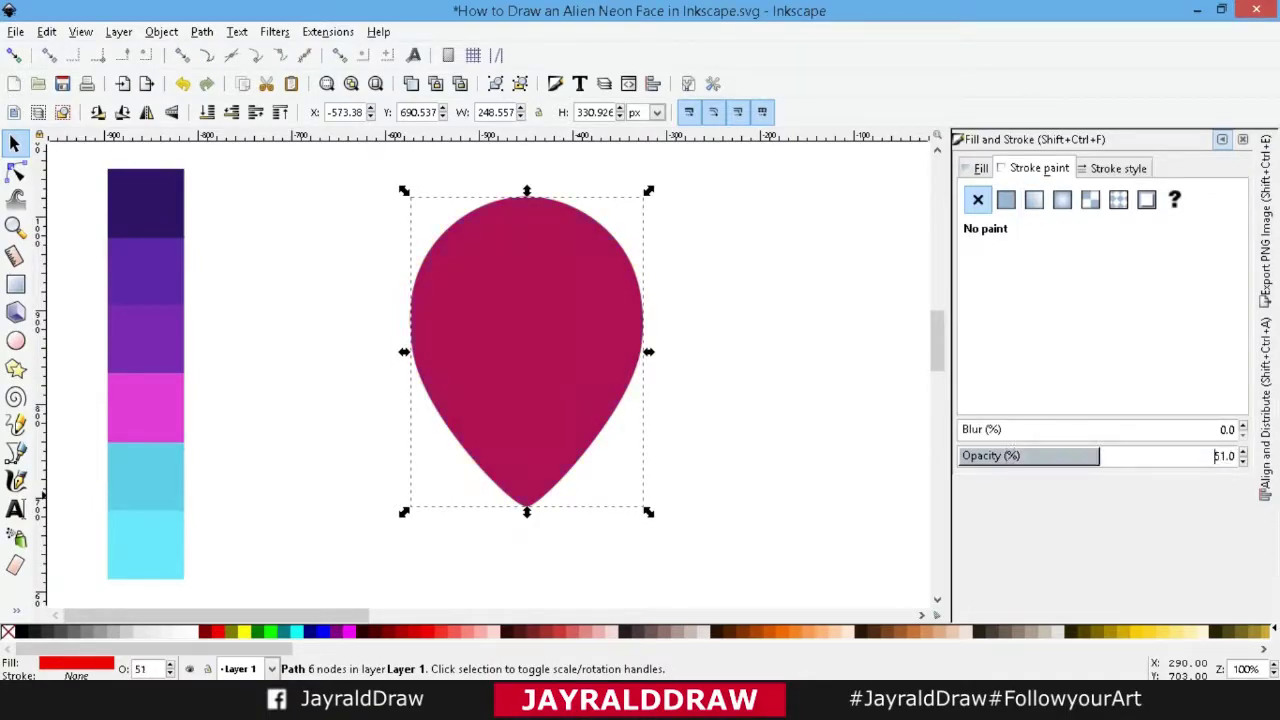
{"action": "left_click_drag", "start_coordinate": [649, 191], "coordinate": [623, 225]}
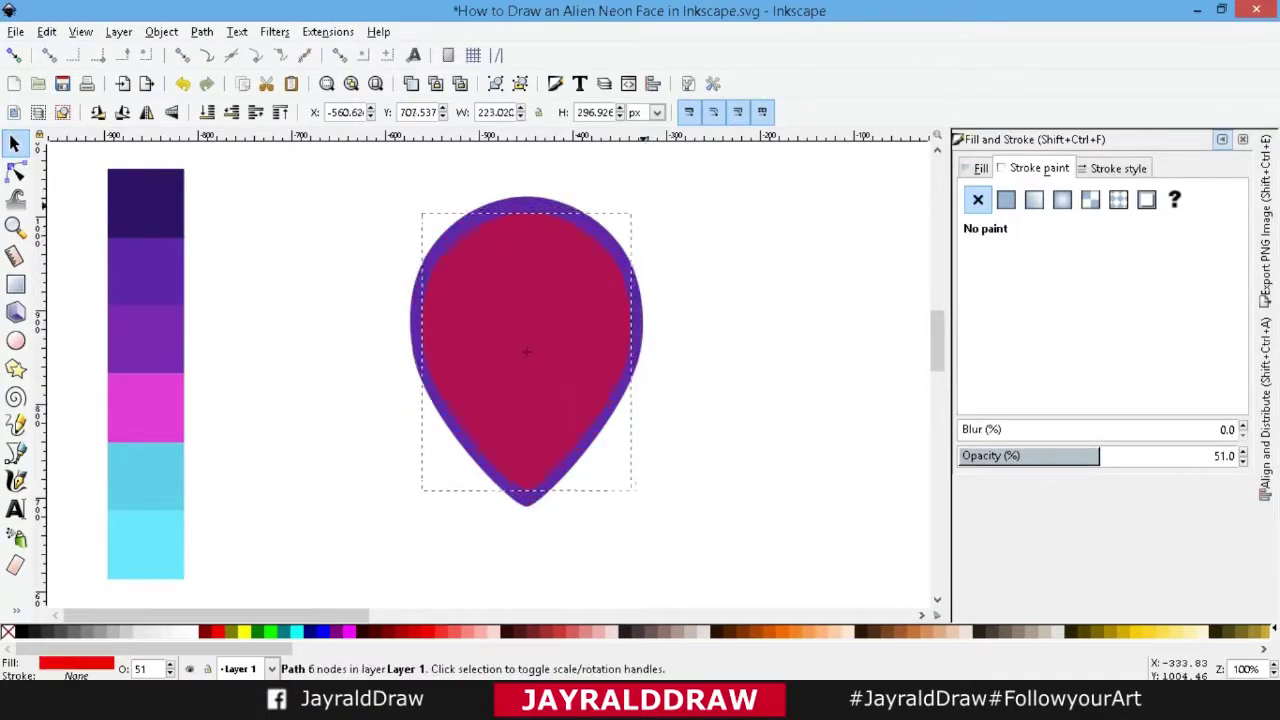
Fill the inner drop with the lighter purple at full opacity, then duplicate the outer head.
{"action": "key", "text": "d"}
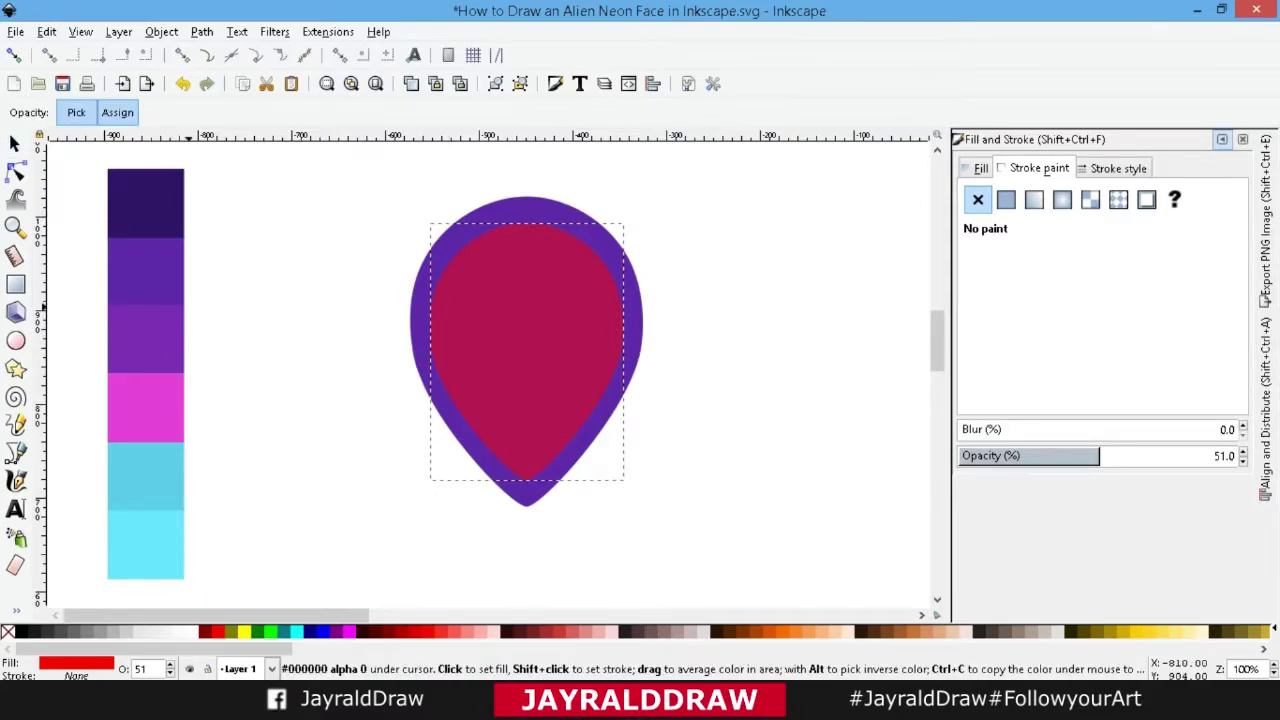
{"action": "left_click", "coordinate": [169, 337]}
{"action": "left_click", "coordinate": [1240, 455]}
{"action": "left_click", "coordinate": [1242, 139]}
{"action": "key", "text": "s"}
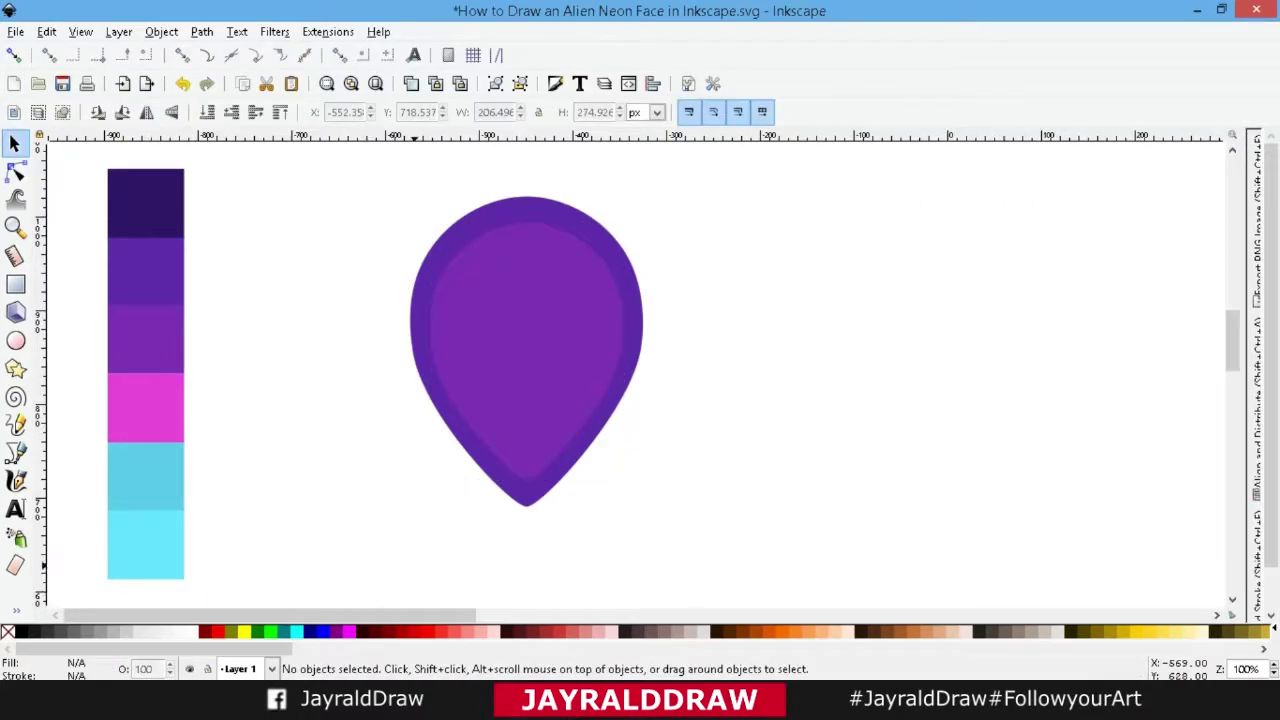
{"action": "left_click", "coordinate": [539, 212]}
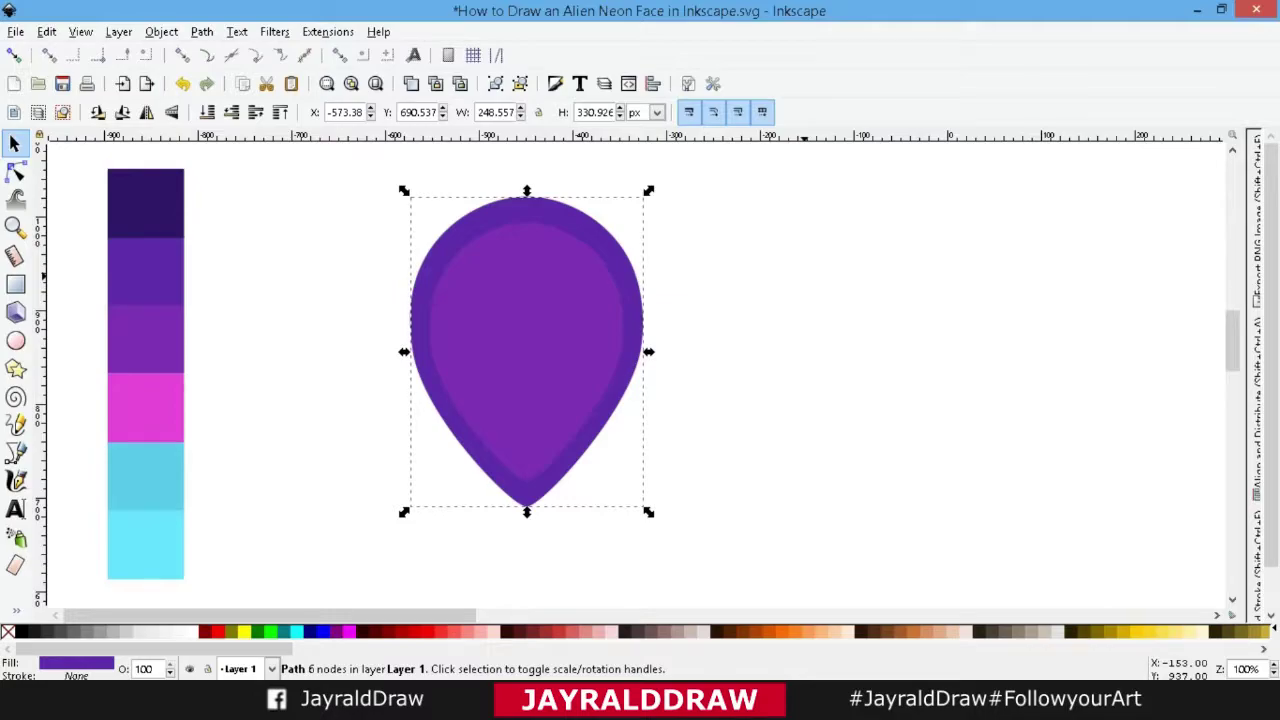
{"action": "key", "text": "ctrl+d"}
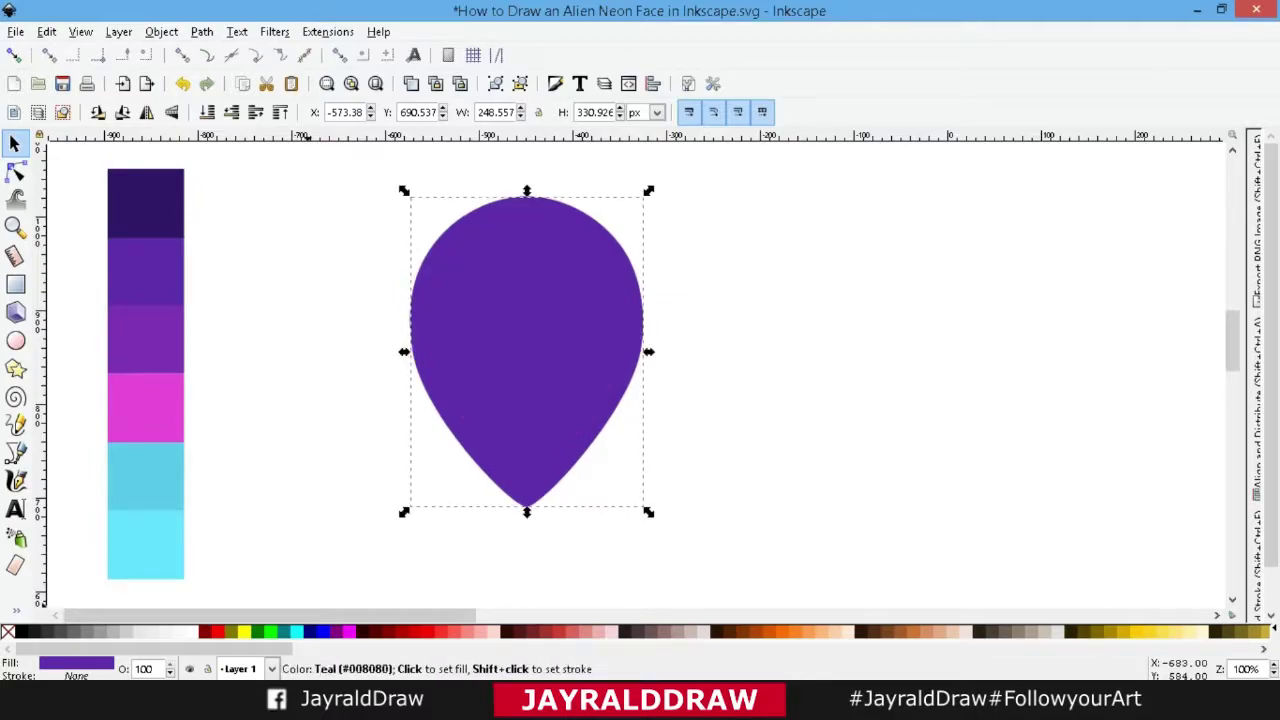
Make the top copy translucent red and stretch it wider, mostly leftward, over the head.
{"action": "left_click", "coordinate": [217, 631]}
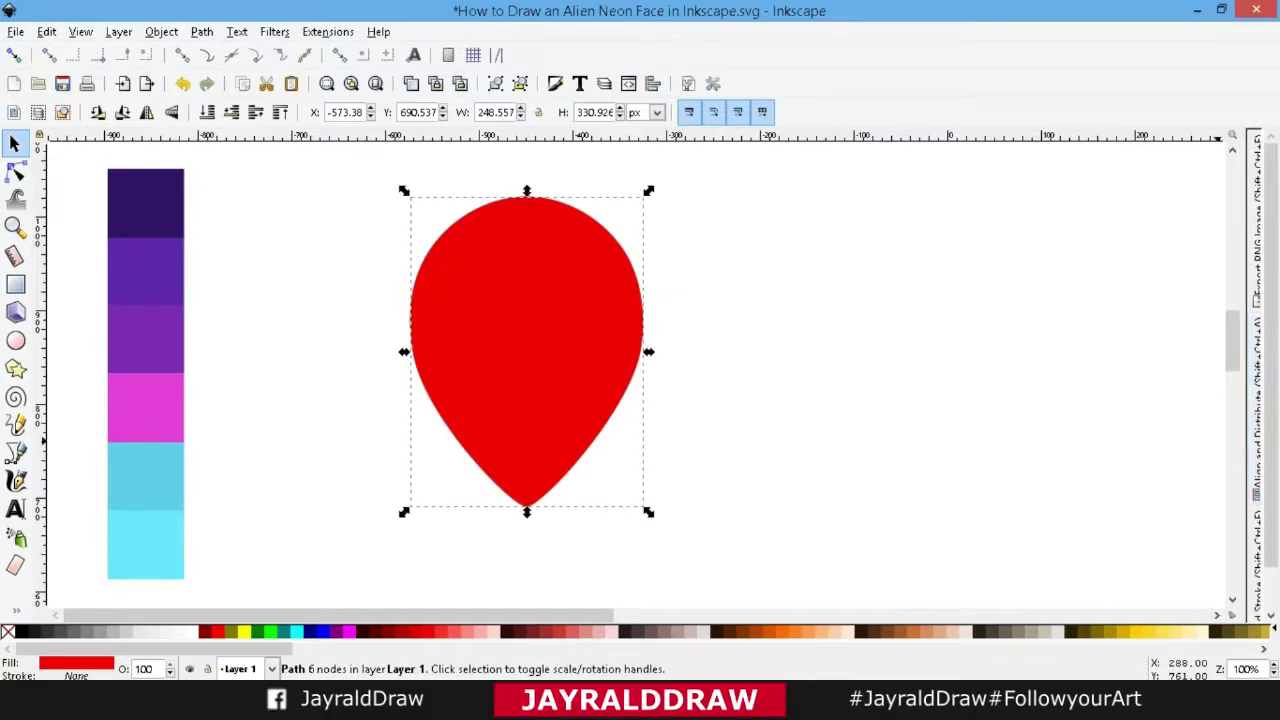
{"action": "left_click", "coordinate": [1254, 560]}
{"action": "left_click", "coordinate": [1012, 456]}
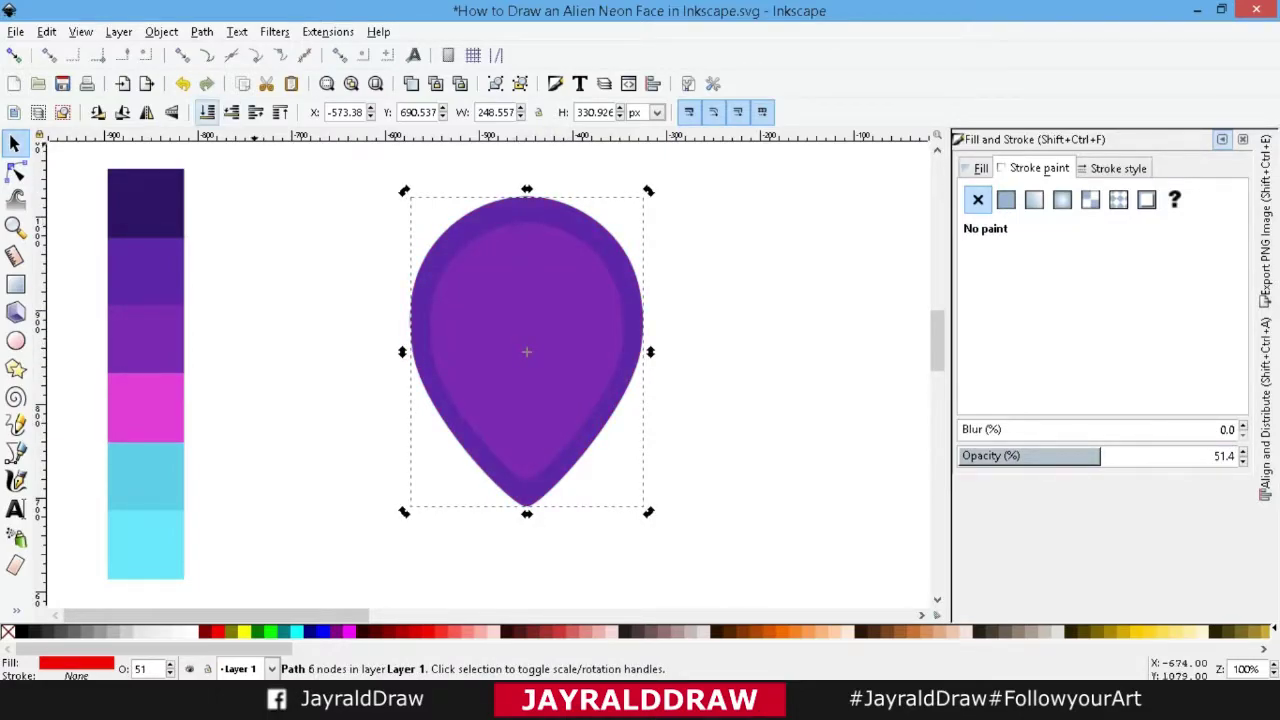
{"action": "left_click_drag", "start_coordinate": [526, 352], "coordinate": [550, 314]}
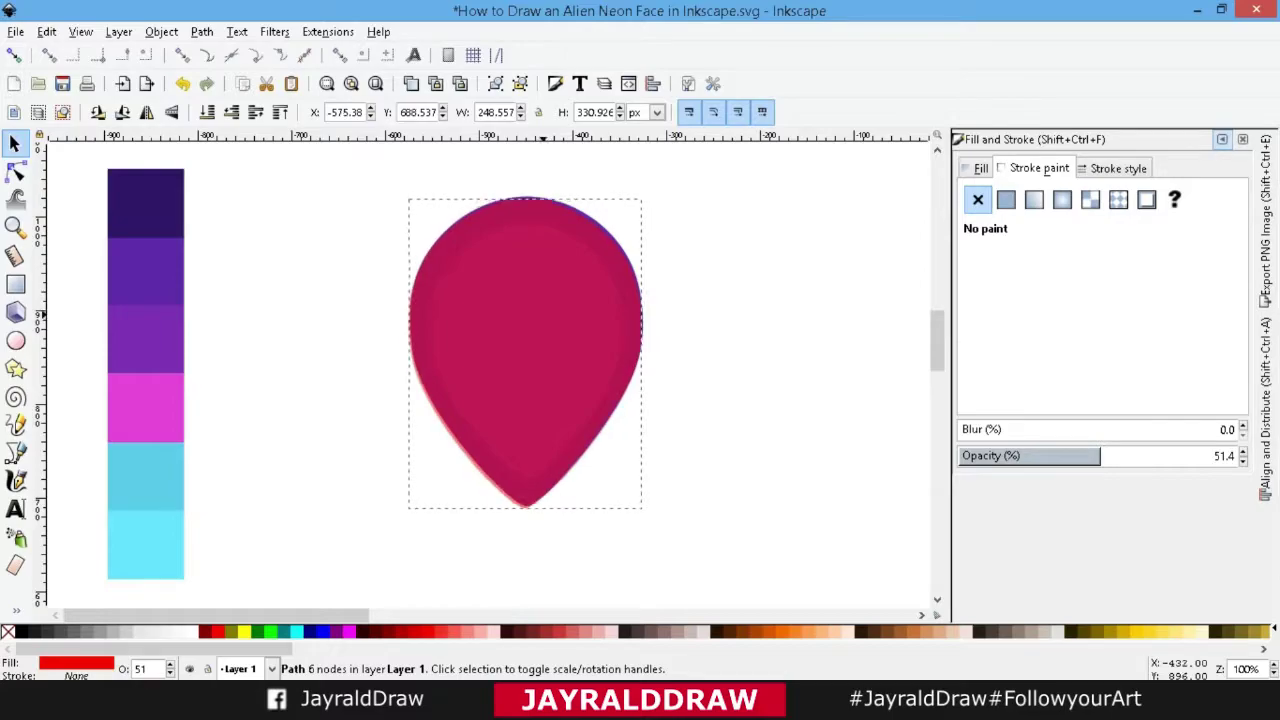
{"action": "left_click_drag", "start_coordinate": [645, 353], "coordinate": [647, 350]}
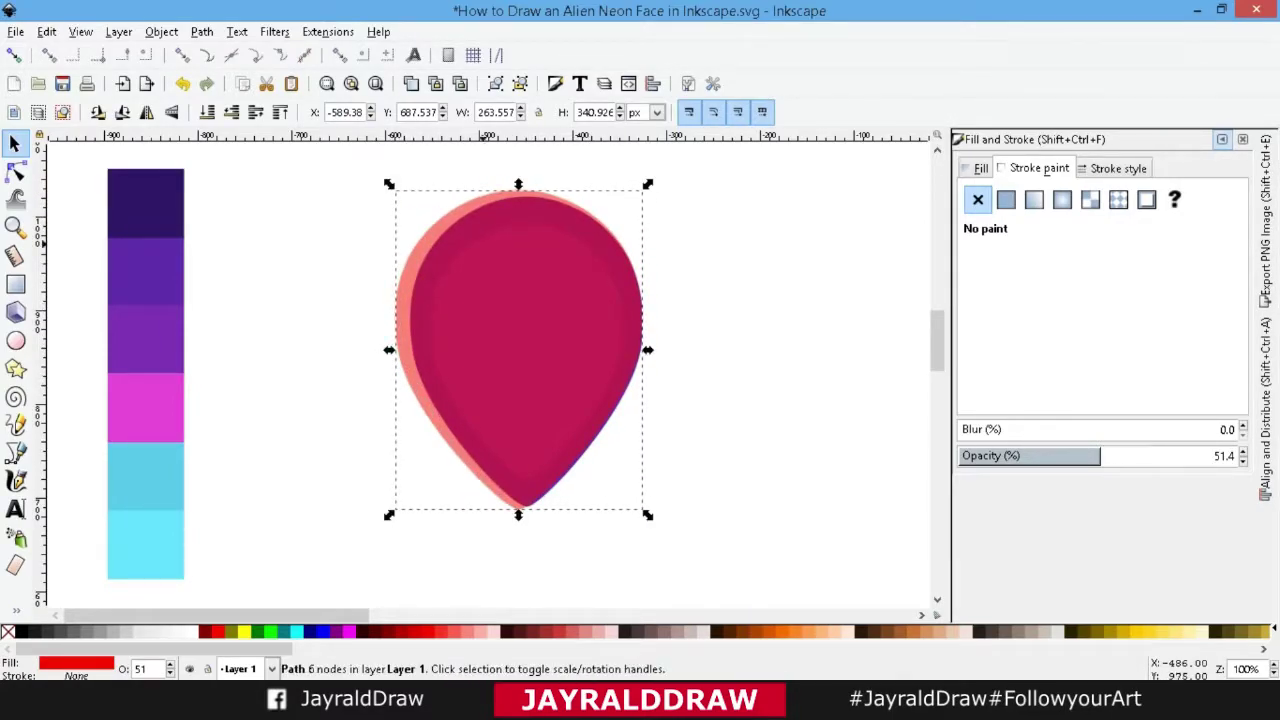
{"action": "left_click_drag", "start_coordinate": [518, 184], "coordinate": [518, 196]}
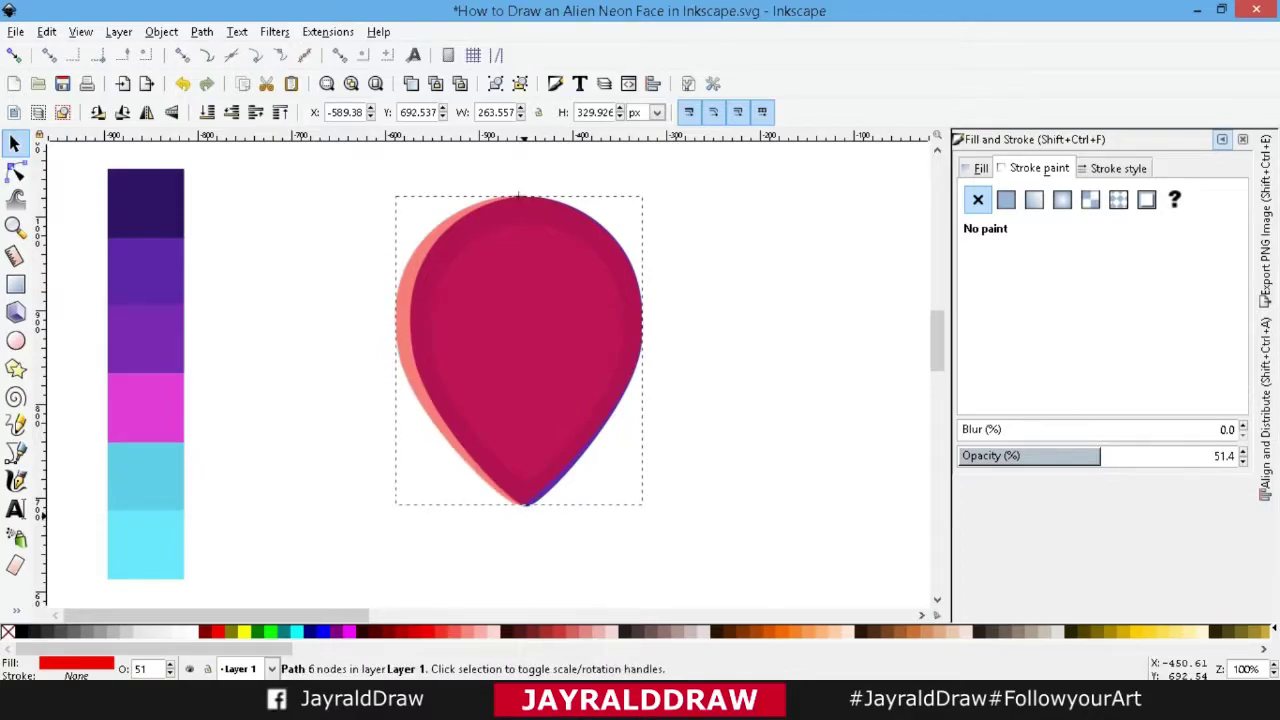
{"action": "left_click_drag", "start_coordinate": [389, 349], "coordinate": [385, 349]}
{"action": "left_click_drag", "start_coordinate": [648, 350], "coordinate": [650, 350]}
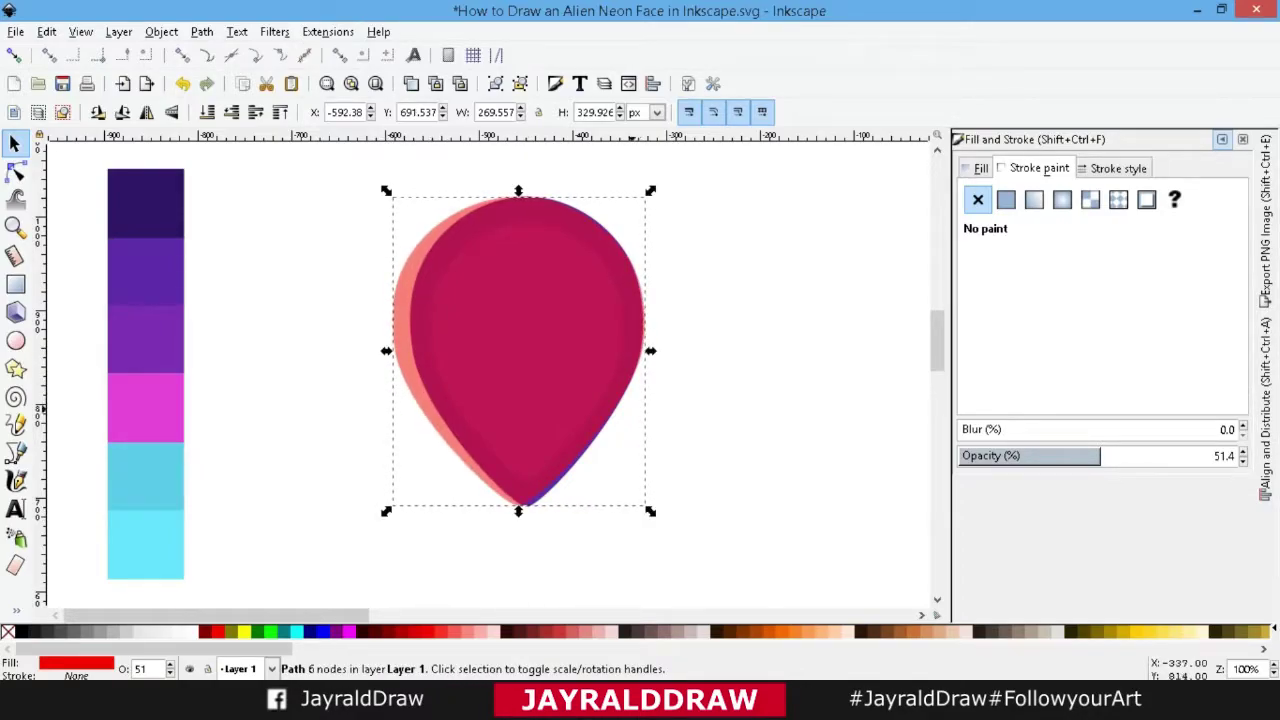
Restore the copy to full opacity and fill it with the cyan swatch.
{"action": "left_click_drag", "start_coordinate": [1100, 455], "coordinate": [1246, 455]}
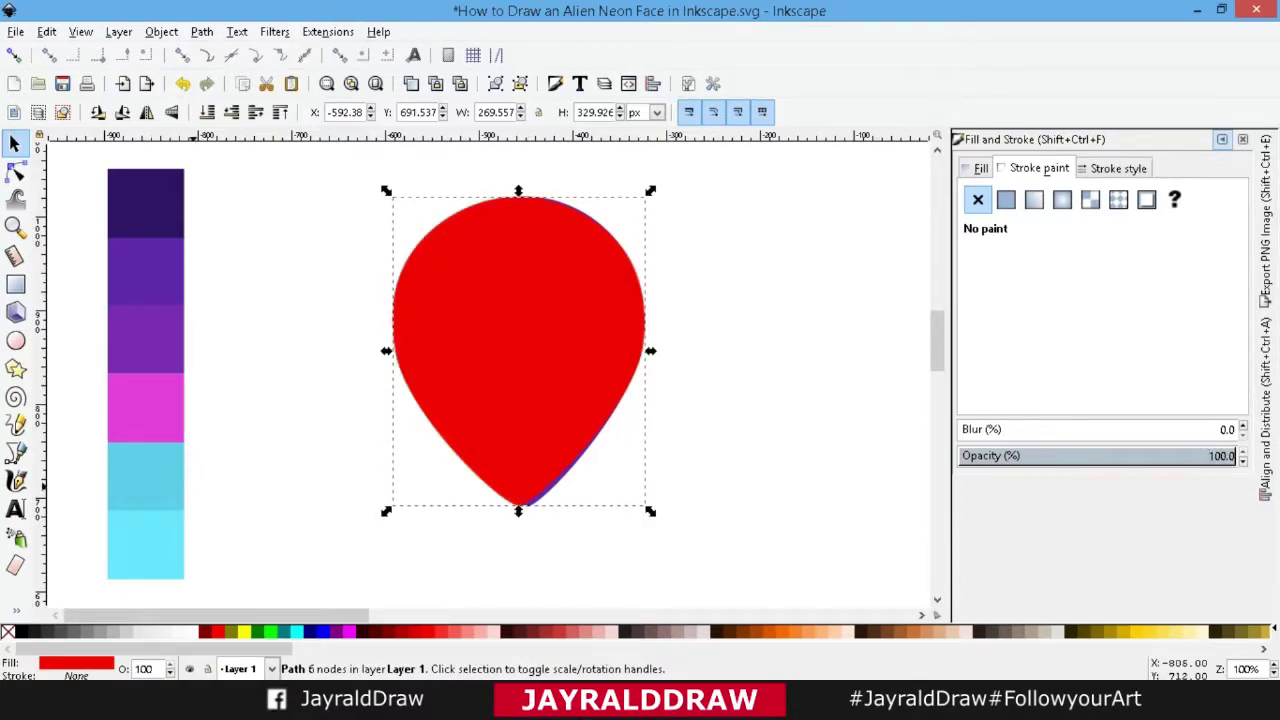
{"action": "key", "text": "d"}
{"action": "left_click", "coordinate": [145, 478]}
{"action": "key", "text": "s"}
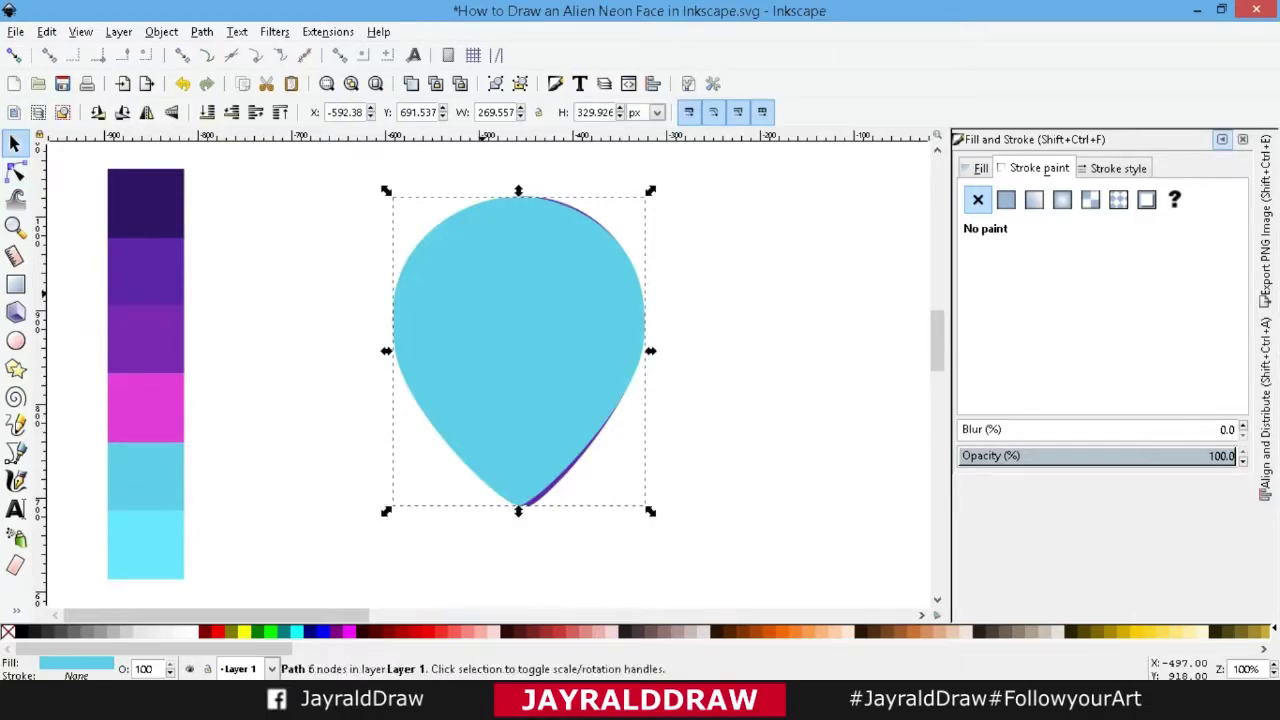
{"action": "left_click", "coordinate": [213, 631]}
{"action": "key", "text": "ctrl+z"}
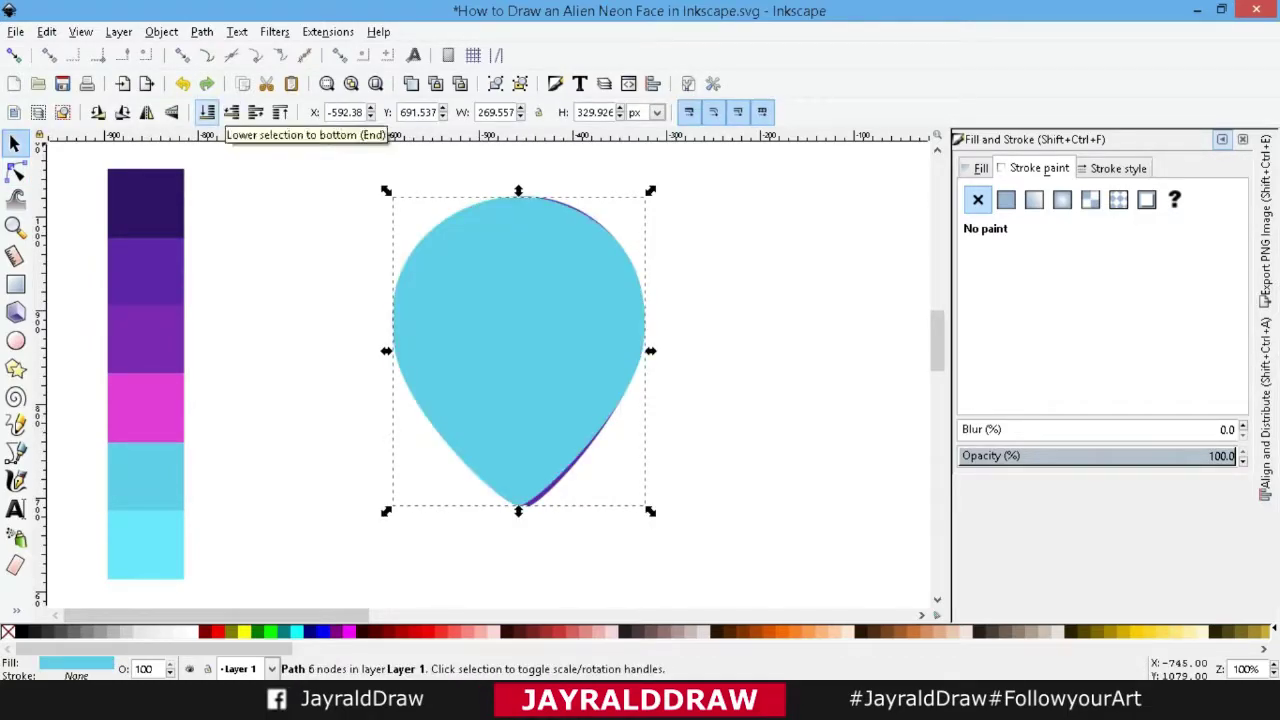
Lower the cyan drop beneath the head and cut the head from it with Path > Difference.
{"action": "left_click", "coordinate": [207, 112]}
{"action": "left_click", "coordinate": [430, 352]}
{"action": "left_click", "coordinate": [397, 352], "text": "shift"}
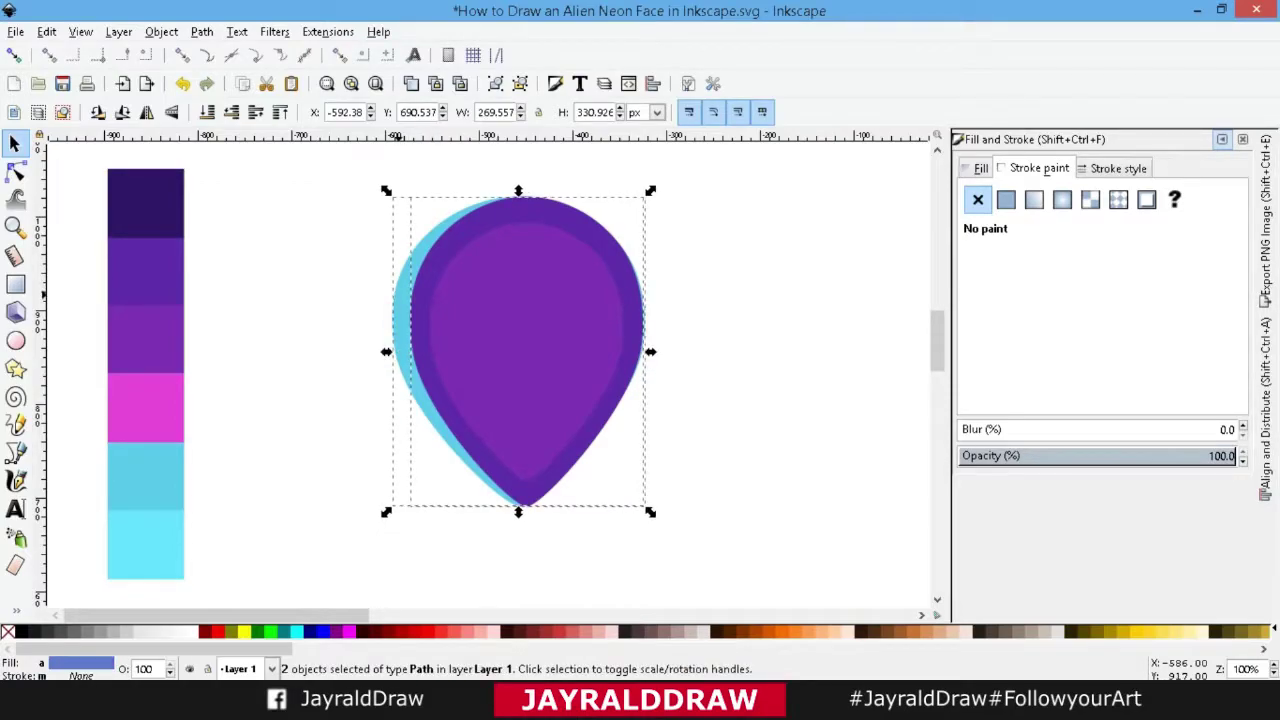
{"action": "left_click", "coordinate": [201, 31]}
{"action": "left_click", "coordinate": [243, 157]}
{"action": "left_click", "coordinate": [520, 300]}
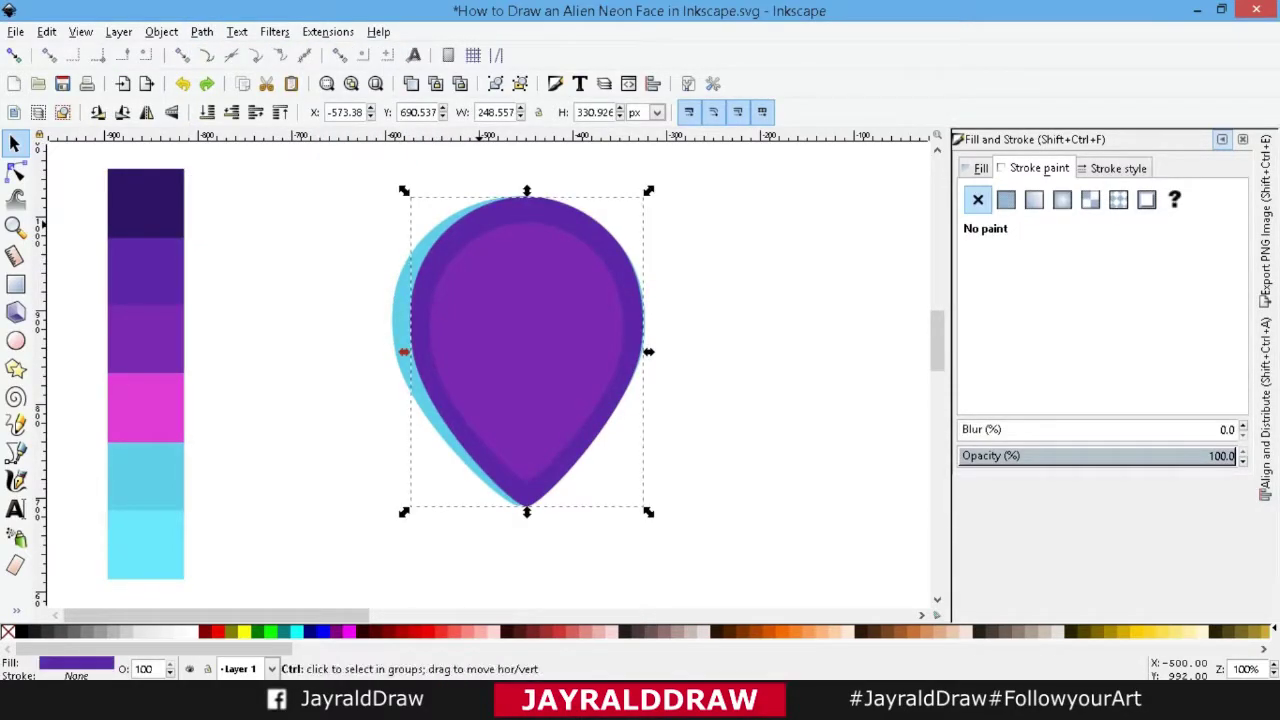
{"action": "left_click", "coordinate": [525, 340], "text": "shift"}
{"action": "left_click", "coordinate": [201, 31]}
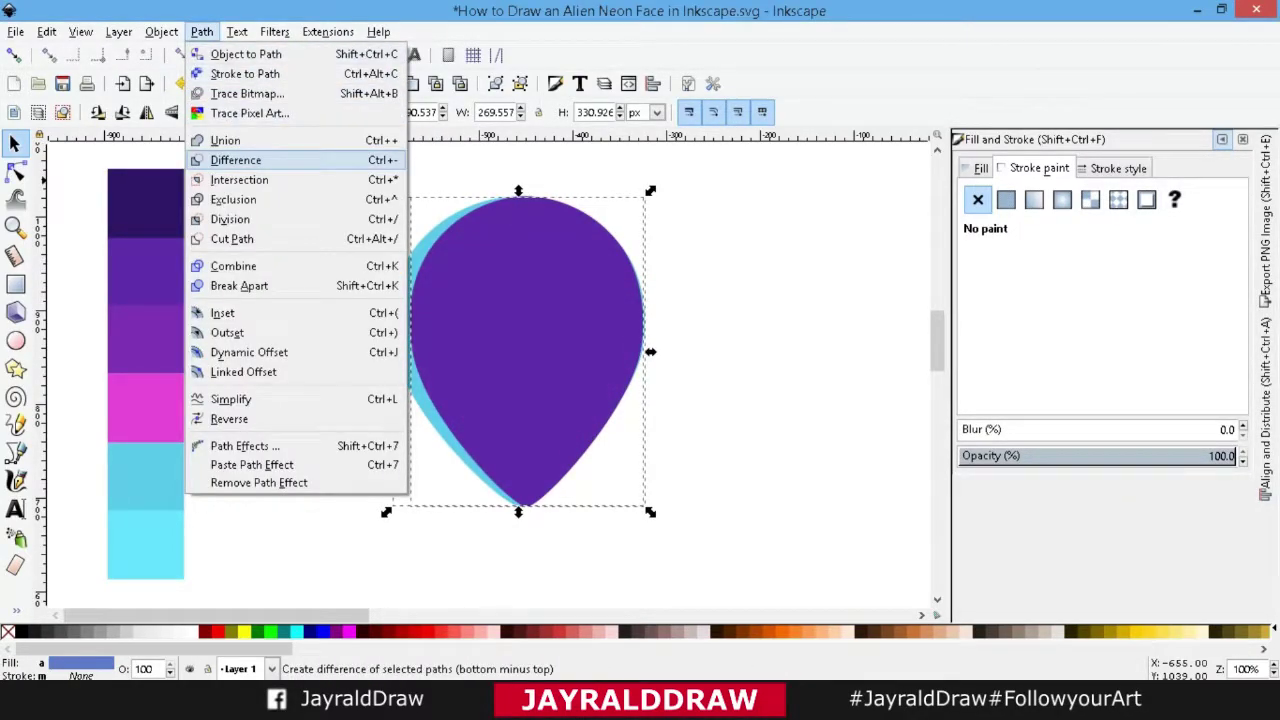
{"action": "left_click", "coordinate": [236, 160]}
Fill the crescent pink, flip it horizontally and nudge it right onto the head's edge.
{"action": "key", "text": "d"}
{"action": "left_click", "coordinate": [145, 405]}
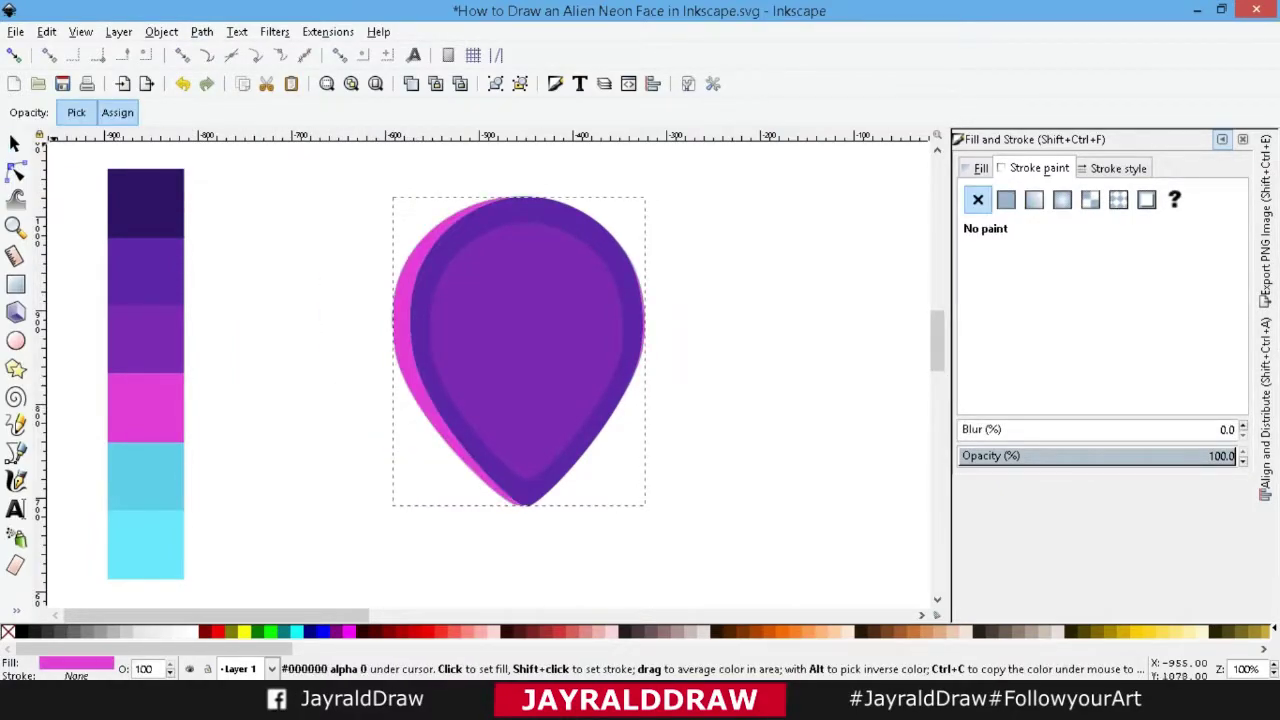
{"action": "left_click", "coordinate": [14, 143]}
{"action": "left_click", "coordinate": [146, 111]}
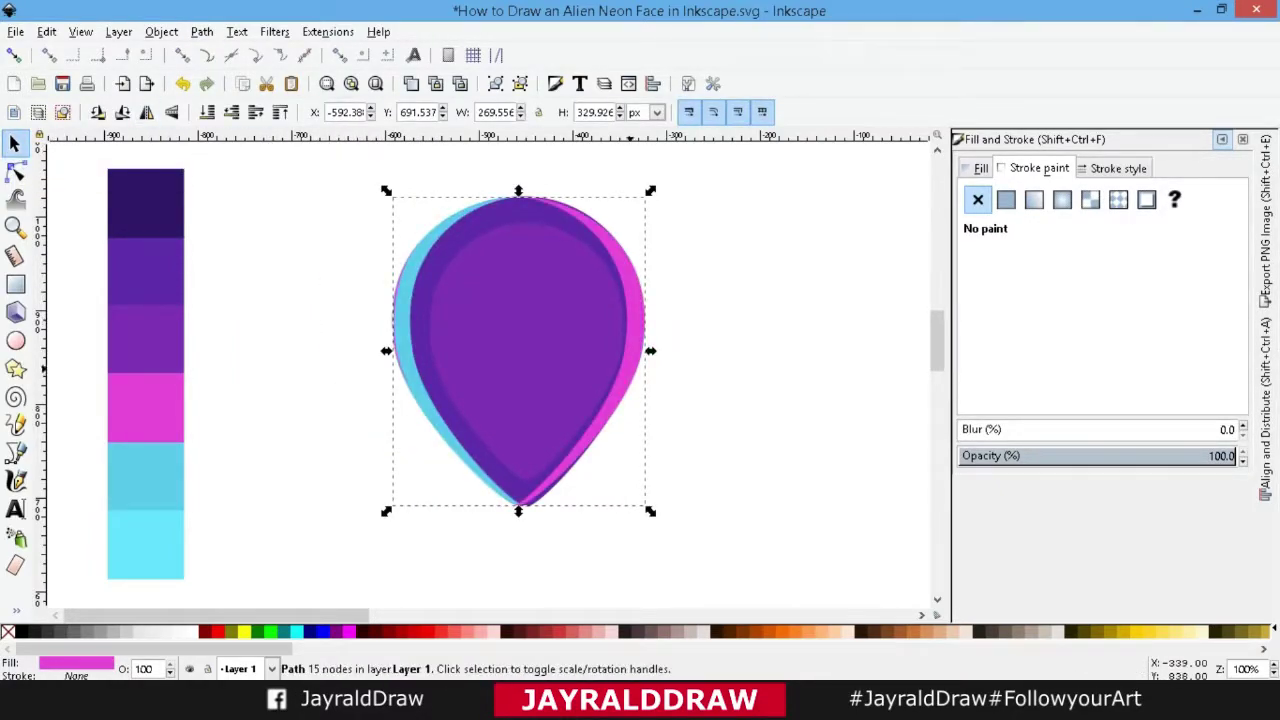
{"action": "key", "text": "Right"}
{"action": "key", "text": "Right"}
{"action": "key", "text": "Right"}
{"action": "key", "text": "Down"}
{"action": "left_click", "coordinate": [730, 295]}
{"action": "left_click", "coordinate": [656, 310]}
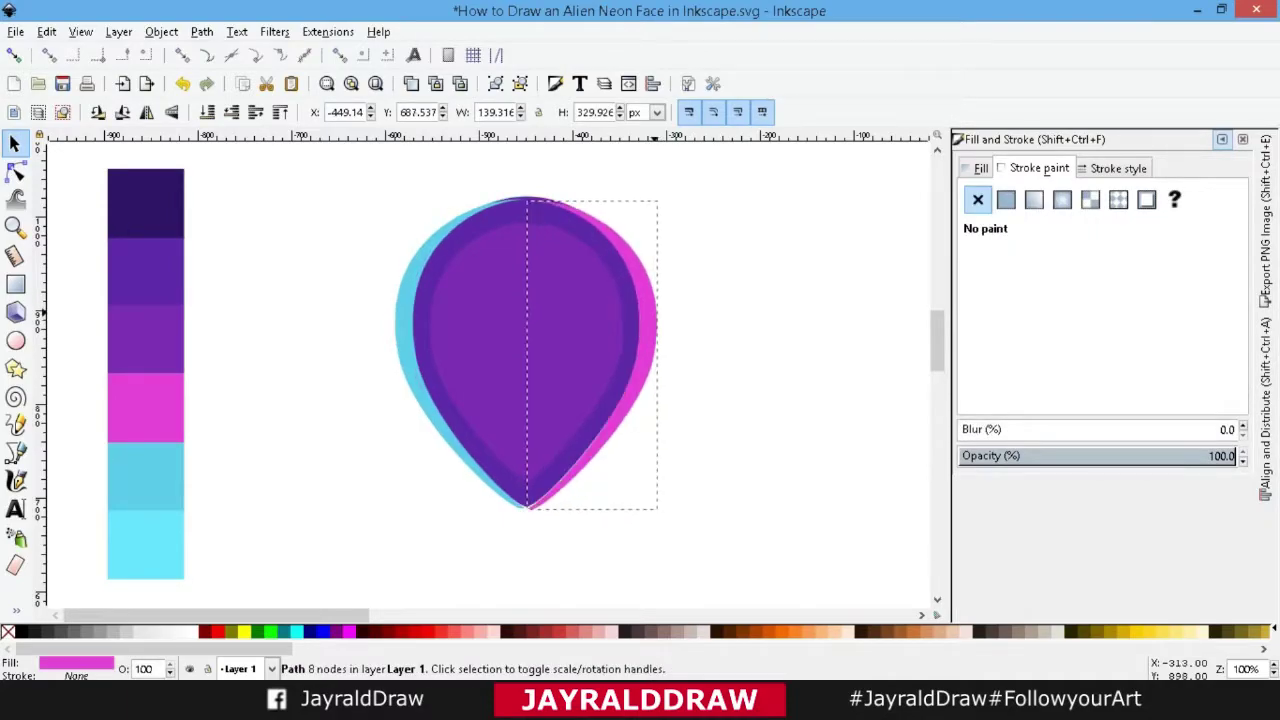
{"action": "key", "text": "Escape"}
Adjust the magenta and cyan halves' bottom edges so they meet at the head's point.
{"action": "scroll", "coordinate": [460, 224], "scroll_direction": "up", "scroll_amount": 2}
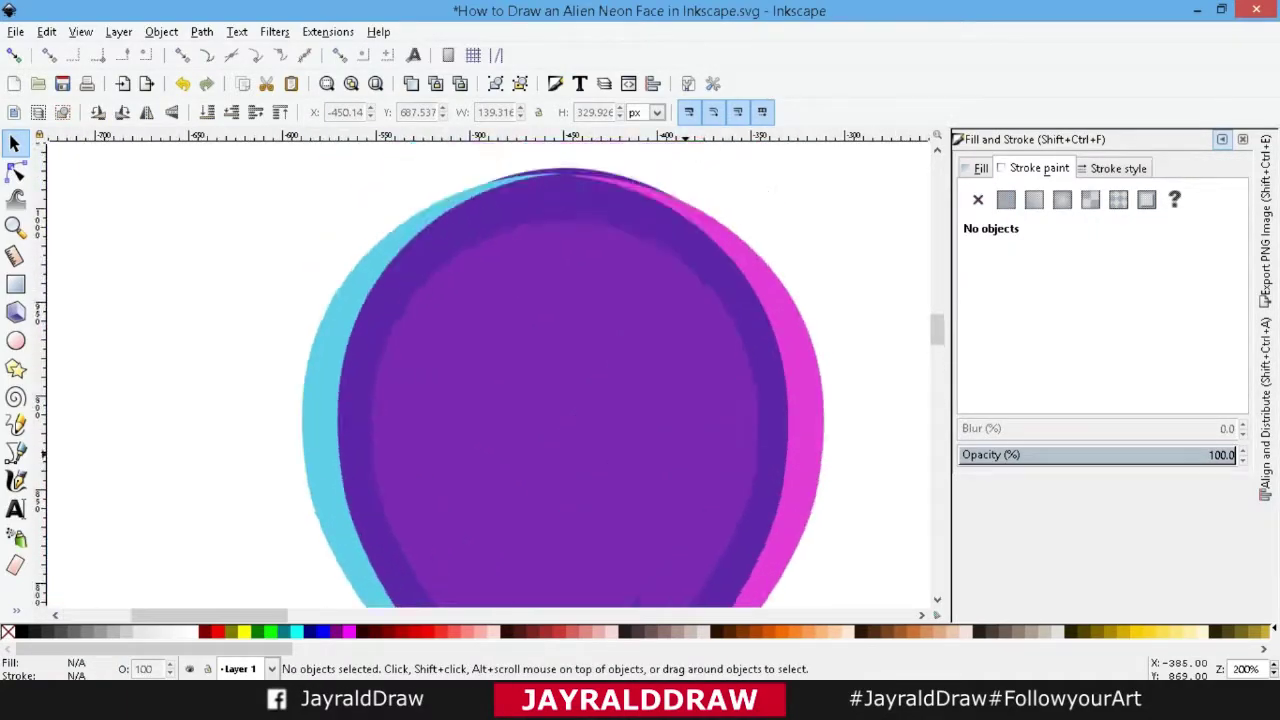
{"action": "left_click", "coordinate": [820, 290]}
{"action": "scroll", "coordinate": [700, 350], "scroll_direction": "down", "scroll_amount": 3}
{"action": "left_click_drag", "start_coordinate": [693, 576], "coordinate": [693, 572]}
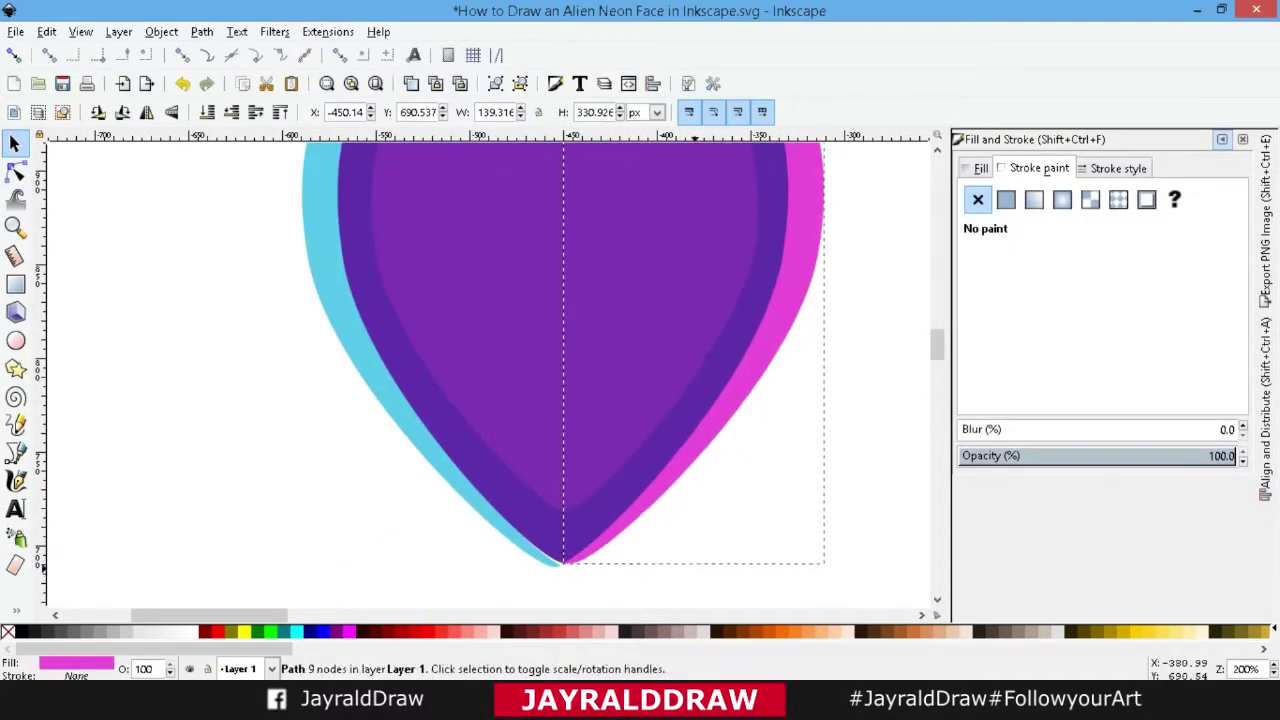
{"action": "left_click", "coordinate": [523, 551]}
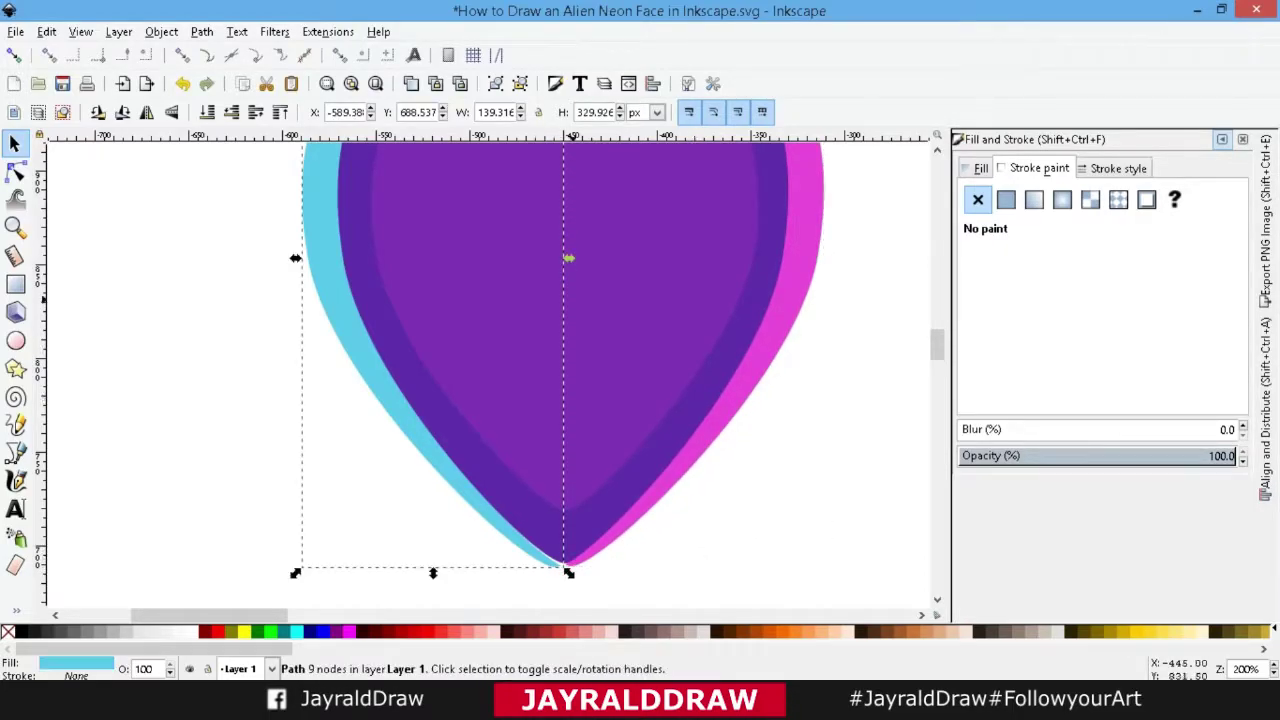
{"action": "left_click_drag", "start_coordinate": [434, 572], "coordinate": [434, 568]}
{"action": "left_click", "coordinate": [622, 543]}
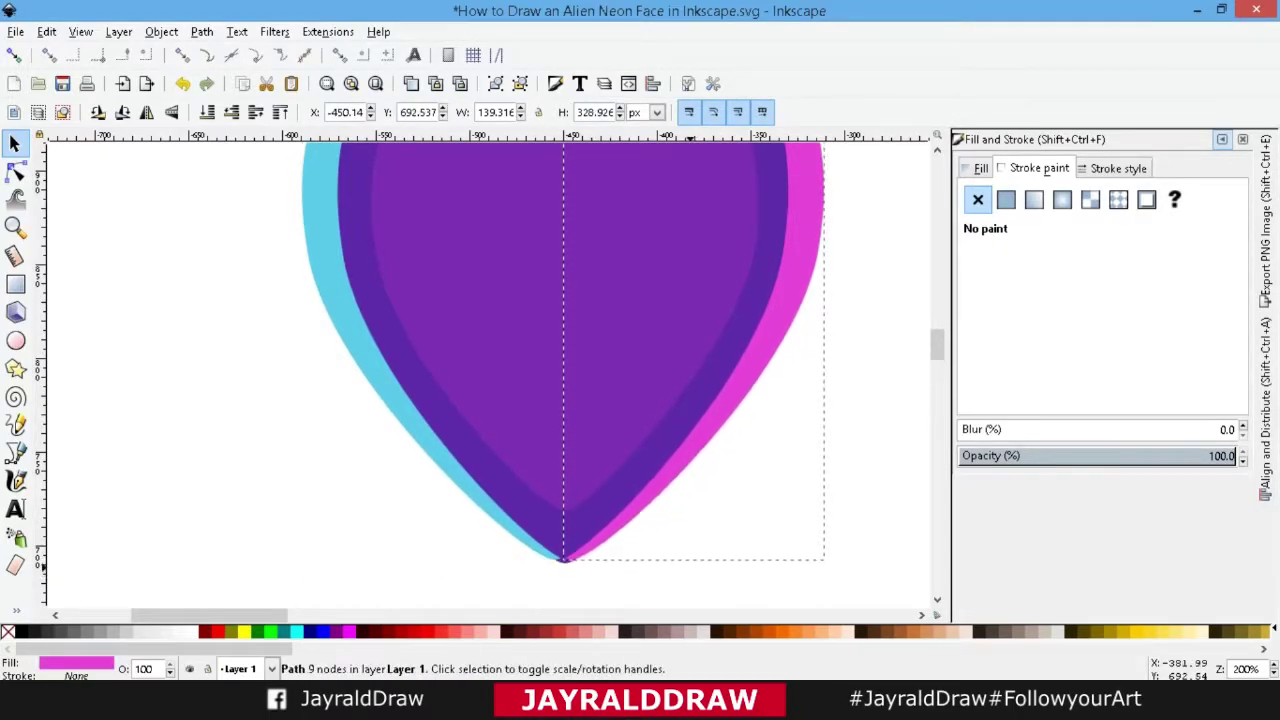
{"action": "left_click_drag", "start_coordinate": [693, 572], "coordinate": [693, 565]}
{"action": "left_click", "coordinate": [566, 562]}
{"action": "left_click_drag", "start_coordinate": [569, 566], "coordinate": [575, 569]}
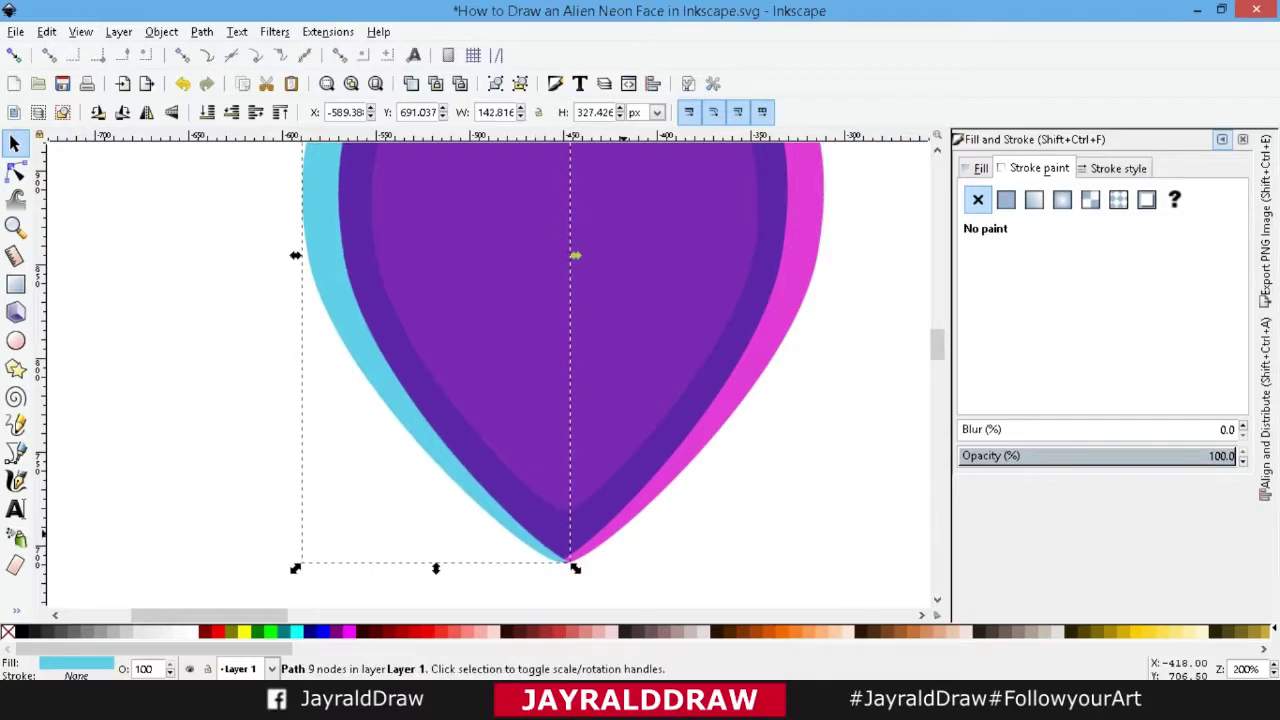
Align the magenta half with the head's top and push its right edge outward.
{"action": "scroll", "coordinate": [575, 400], "scroll_direction": "up", "scroll_amount": 8}
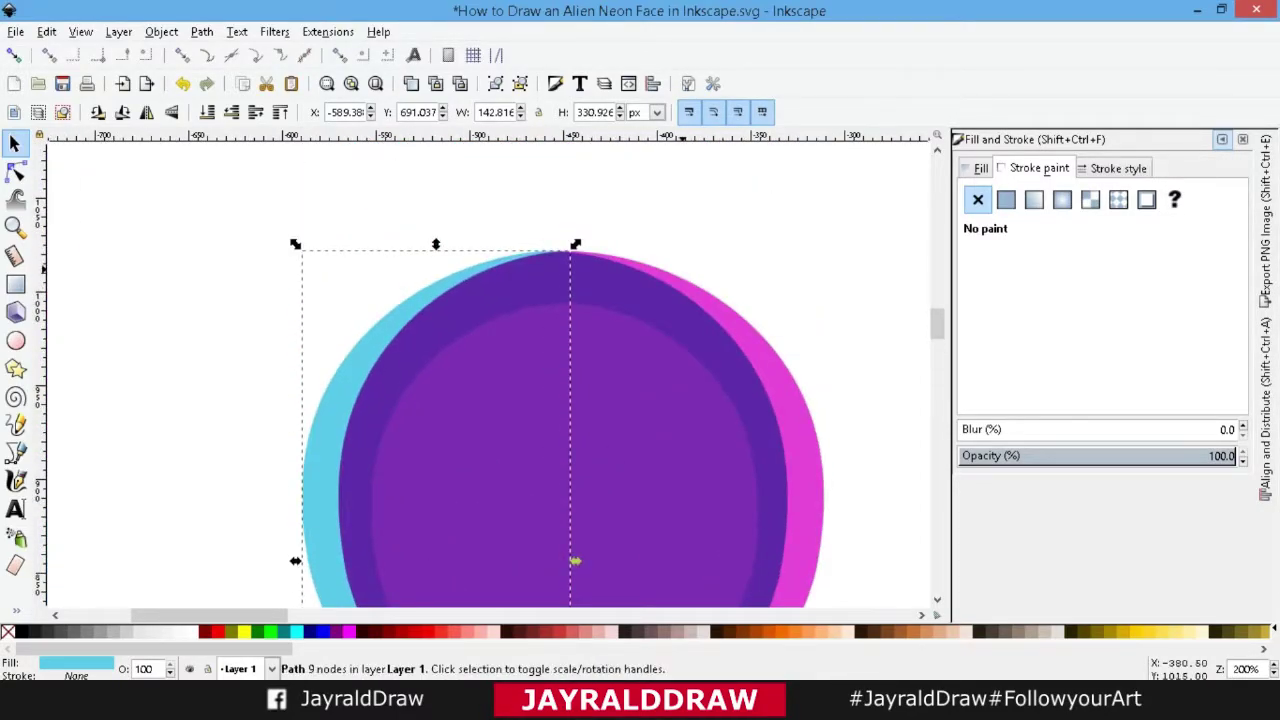
{"action": "key", "text": "Escape"}
{"action": "left_click", "coordinate": [575, 563]}
{"action": "left_click", "coordinate": [555, 240]}
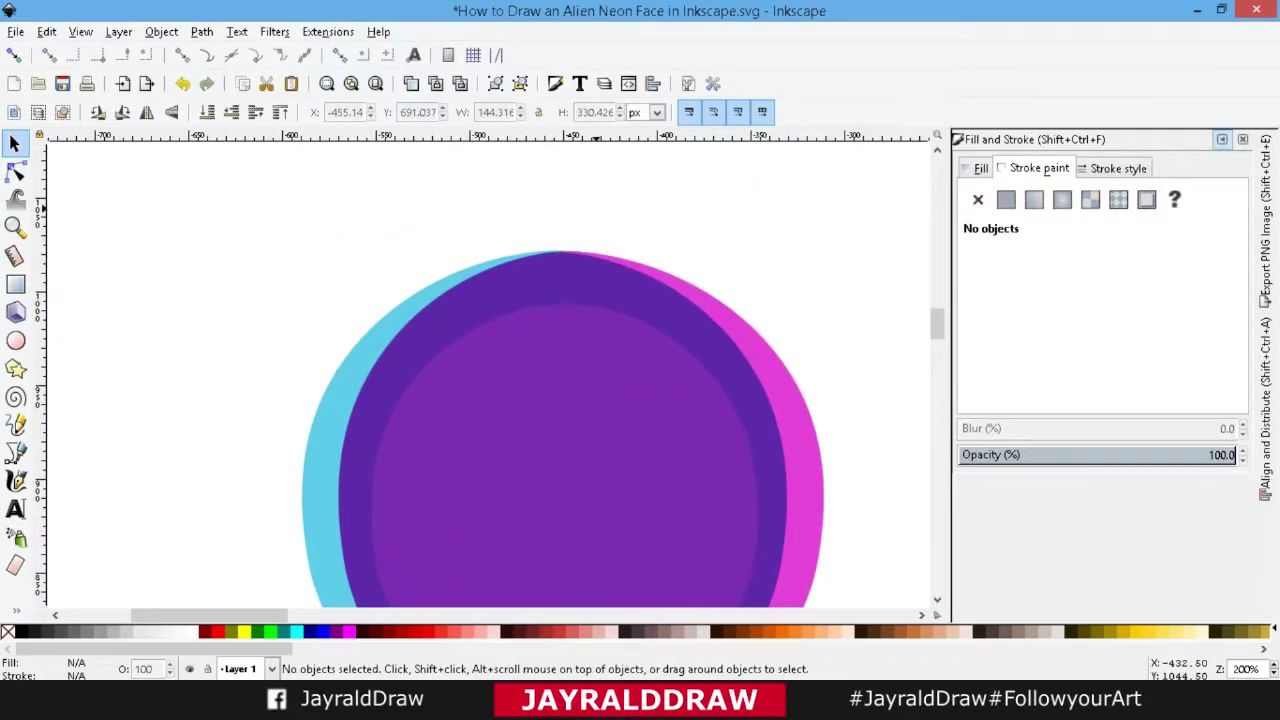
{"action": "left_click", "coordinate": [532, 268]}
{"action": "left_click", "coordinate": [562, 258]}
{"action": "left_click_drag", "start_coordinate": [555, 251], "coordinate": [608, 271]}
{"action": "key", "text": "ctrl+z"}
{"action": "scroll", "coordinate": [483, 215], "scroll_direction": "up", "scroll_amount": 1}
{"action": "scroll", "coordinate": [483, 215], "scroll_direction": "up", "scroll_amount": 1}
{"action": "left_click", "coordinate": [612, 278]}
{"action": "left_click", "coordinate": [612, 276]}
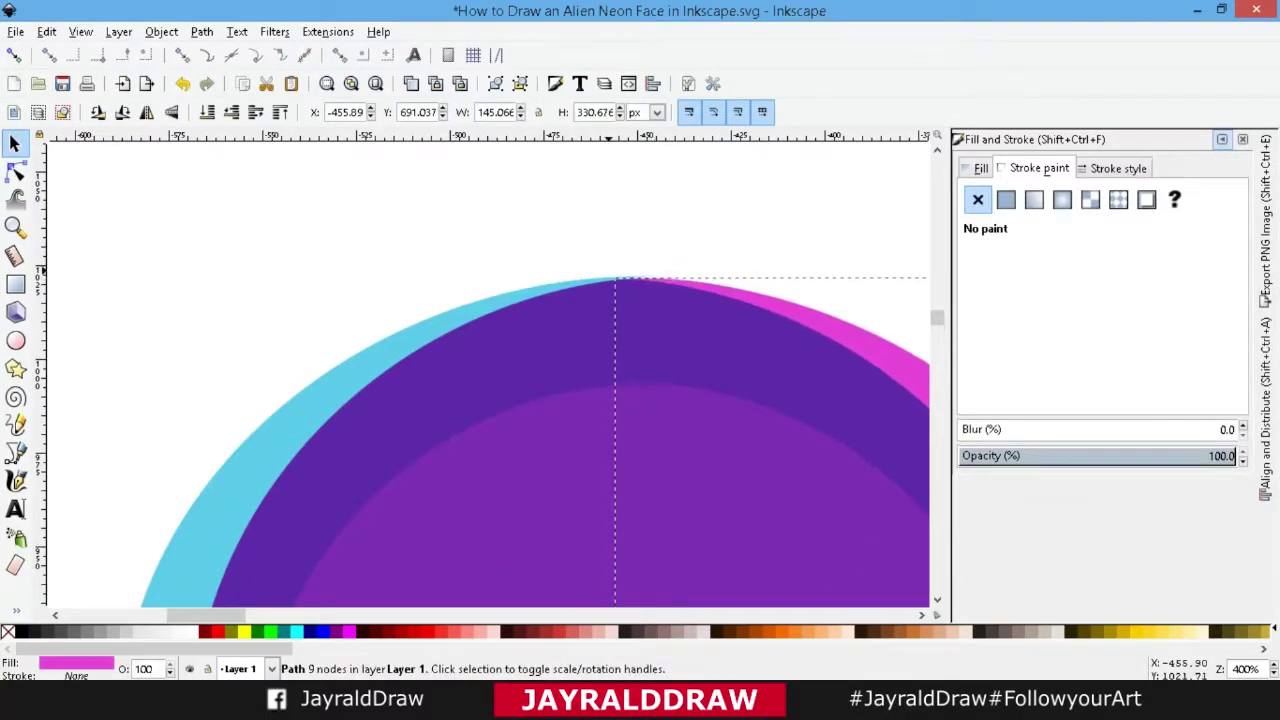
{"action": "scroll", "coordinate": [545, 261], "scroll_direction": "down", "scroll_amount": 2}
{"action": "scroll", "coordinate": [545, 261], "scroll_direction": "down", "scroll_amount": 1}
{"action": "scroll", "coordinate": [545, 261], "scroll_direction": "up", "scroll_amount": 1}
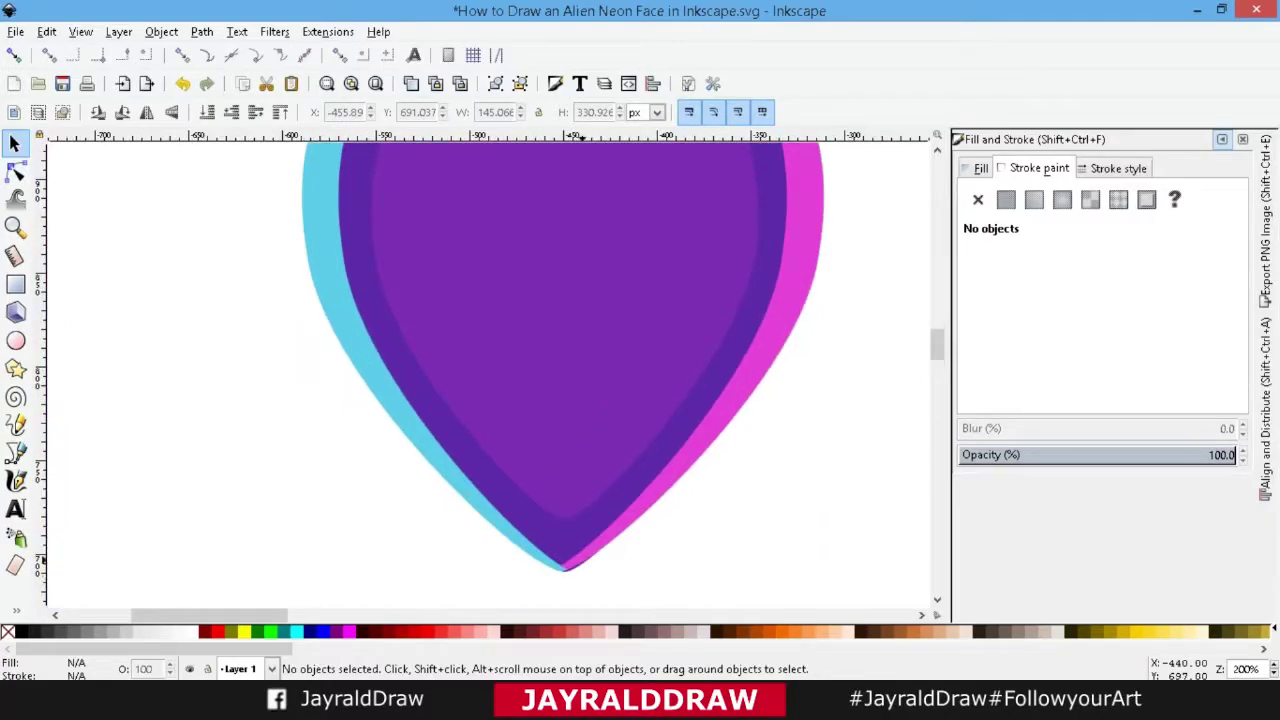
{"action": "left_click_drag", "start_coordinate": [687, 577], "coordinate": [687, 578]}
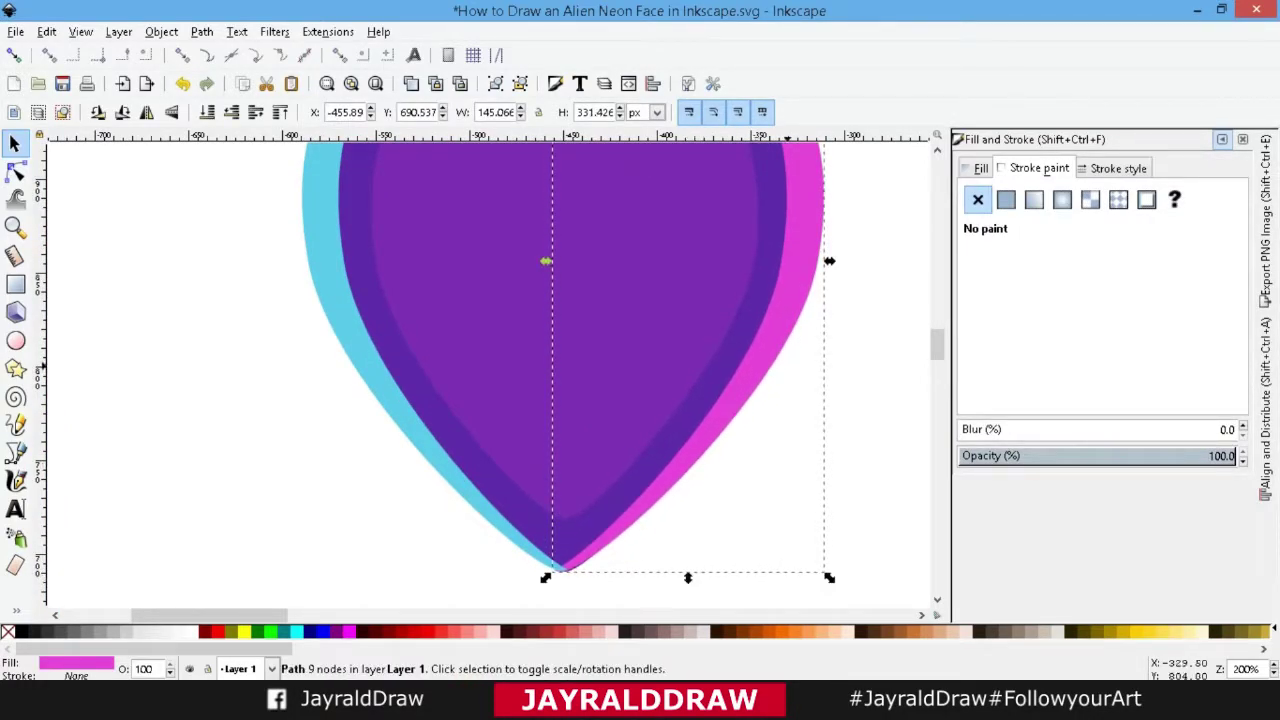
{"action": "left_click_drag", "start_coordinate": [829, 261], "coordinate": [834, 261]}
Select all four head pieces and group them with Ctrl+G.
{"action": "key", "text": "Escape"}
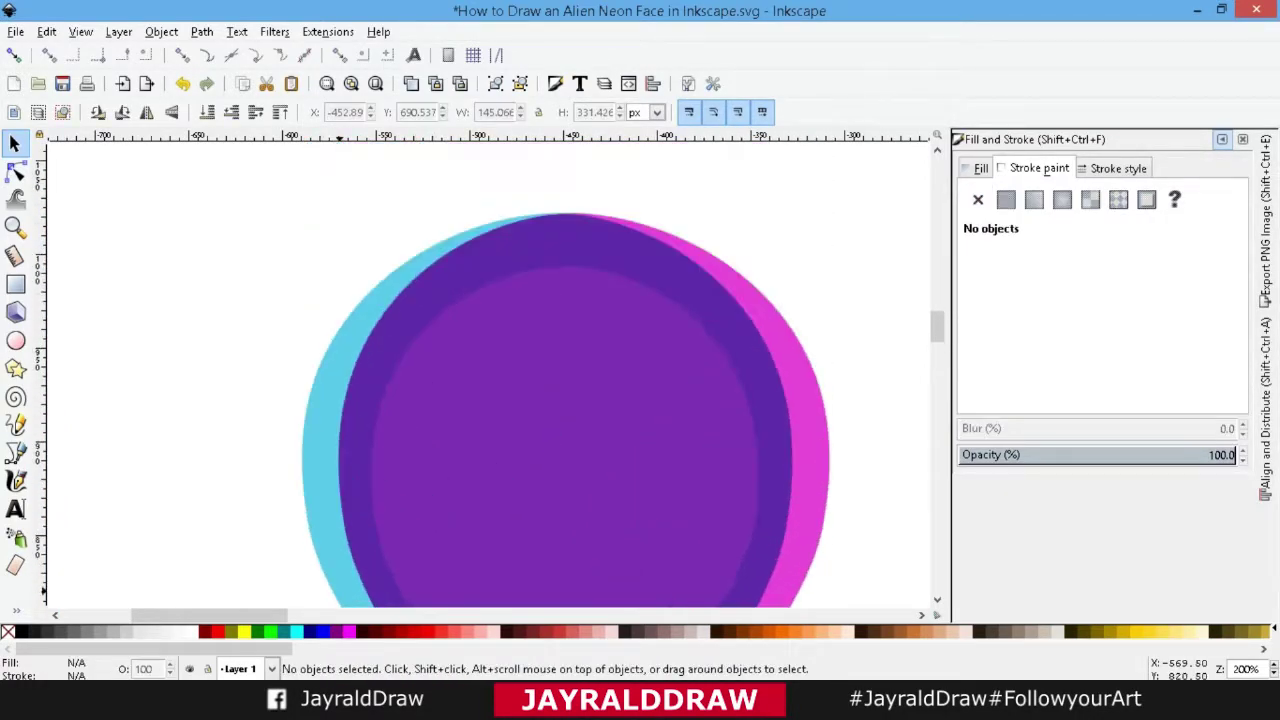
{"action": "key", "text": "1"}
{"action": "key", "text": "ctrl+a"}
{"action": "key", "text": "ctrl+g"}
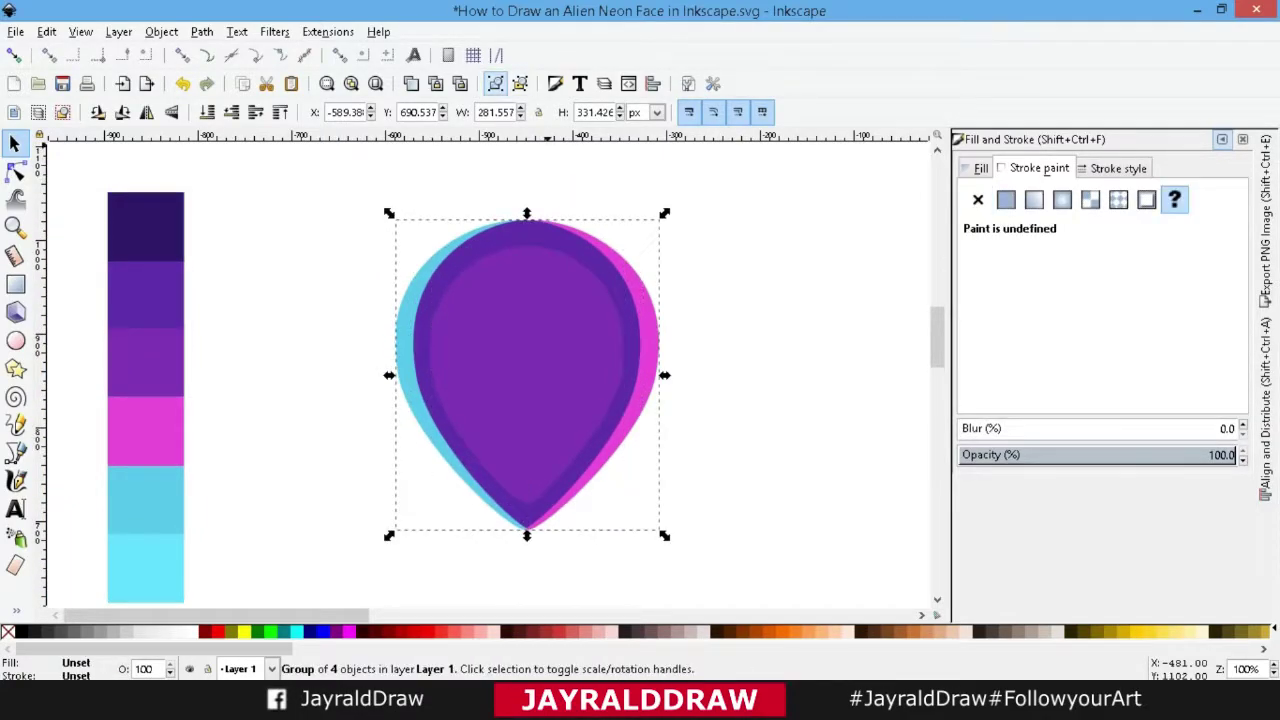
{"action": "key", "text": "Escape"}
Draw a square and place it on the head's left side, sized 82 by 82.
{"action": "key", "text": "r"}
{"action": "left_click_drag", "start_coordinate": [212, 206], "coordinate": [313, 306]}
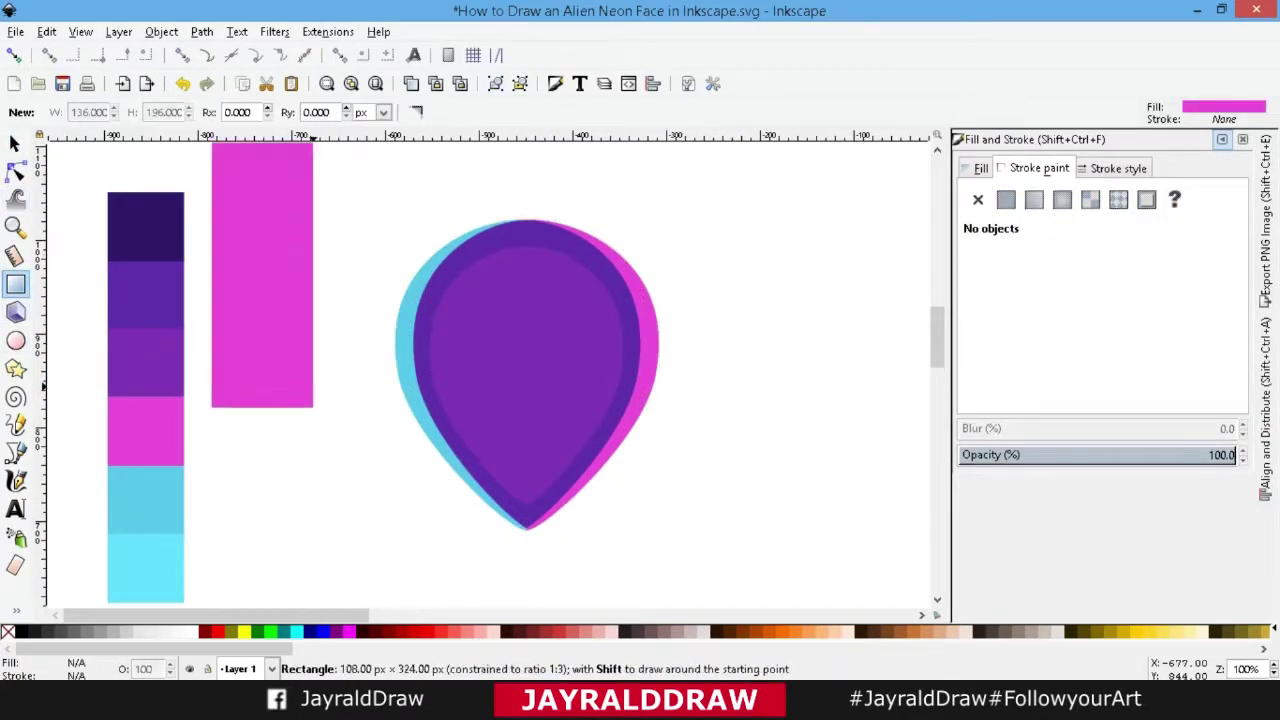
{"action": "key", "text": "s"}
{"action": "mouse_move", "coordinate": [262, 256]}
{"action": "left_mouse_down"}
{"action": "mouse_move", "coordinate": [490, 378]}
{"action": "mouse_move", "coordinate": [466, 368]}
{"action": "left_mouse_up"}
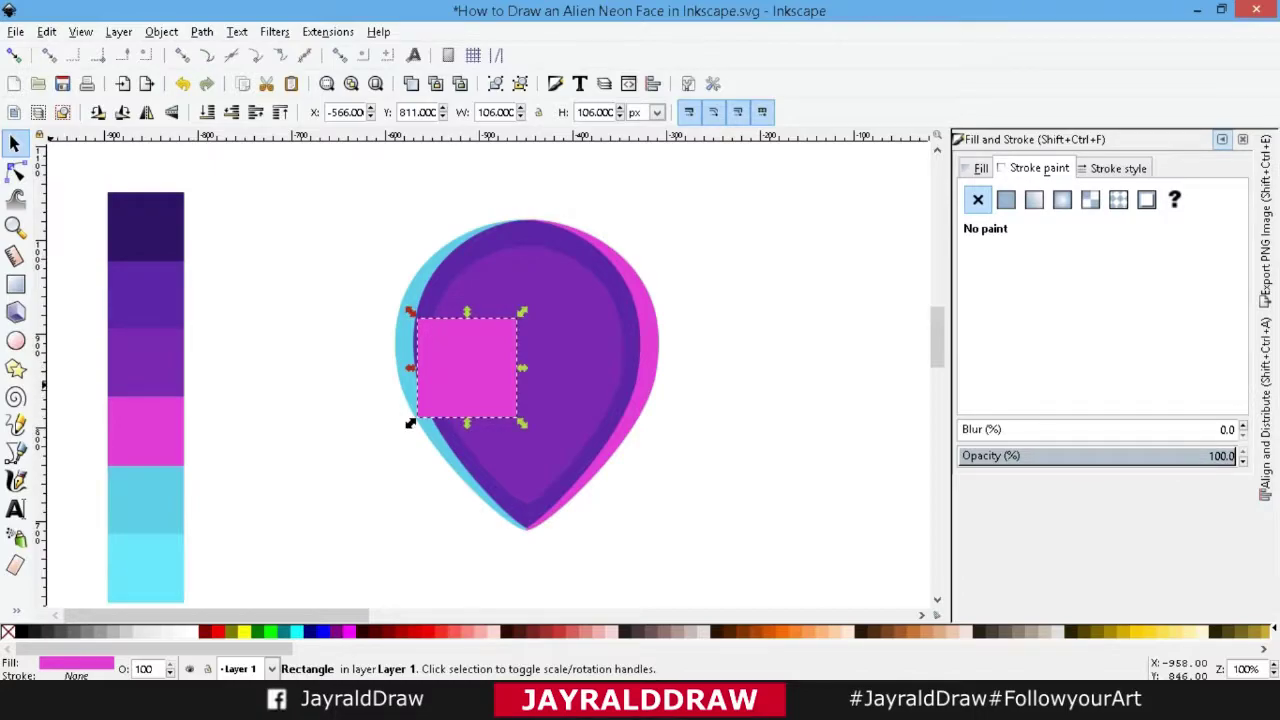
{"action": "left_click_drag", "start_coordinate": [410, 423], "coordinate": [417, 419]}
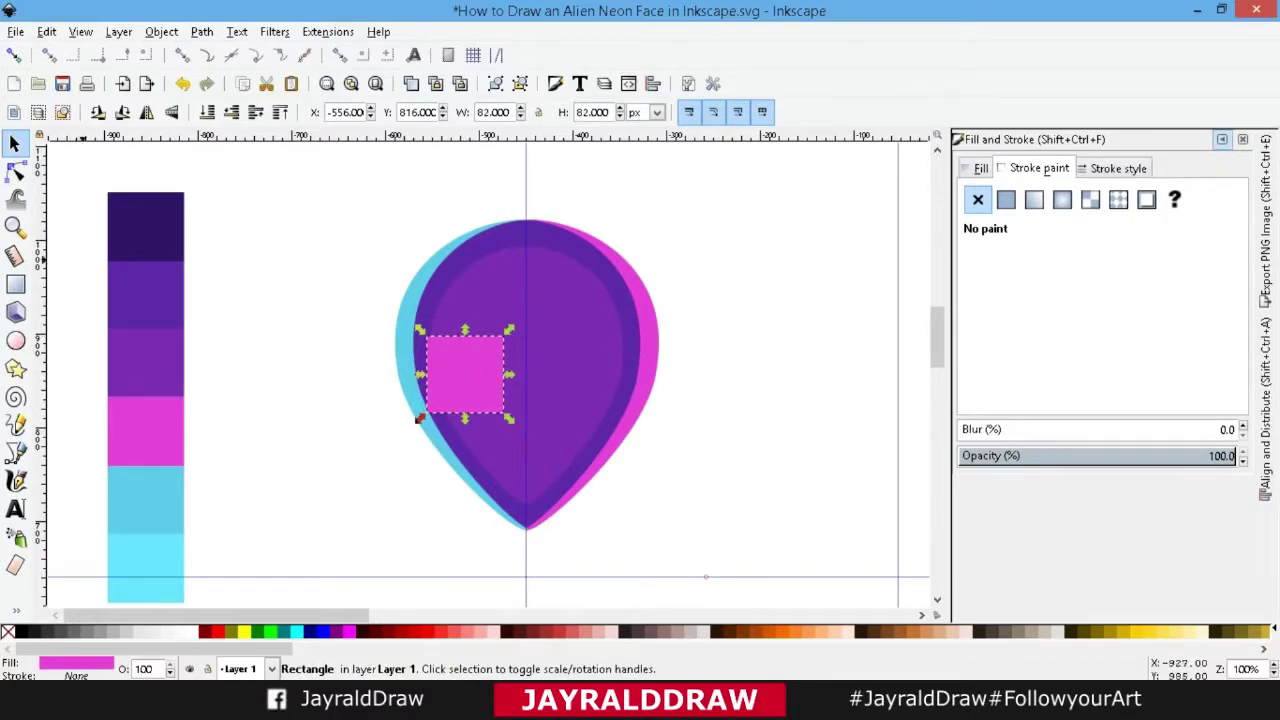
Convert the square to a path and drag its nodes into an almond shape.
{"action": "key", "text": "n"}
{"action": "left_click", "coordinate": [201, 31]}
{"action": "left_click", "coordinate": [229, 51]}
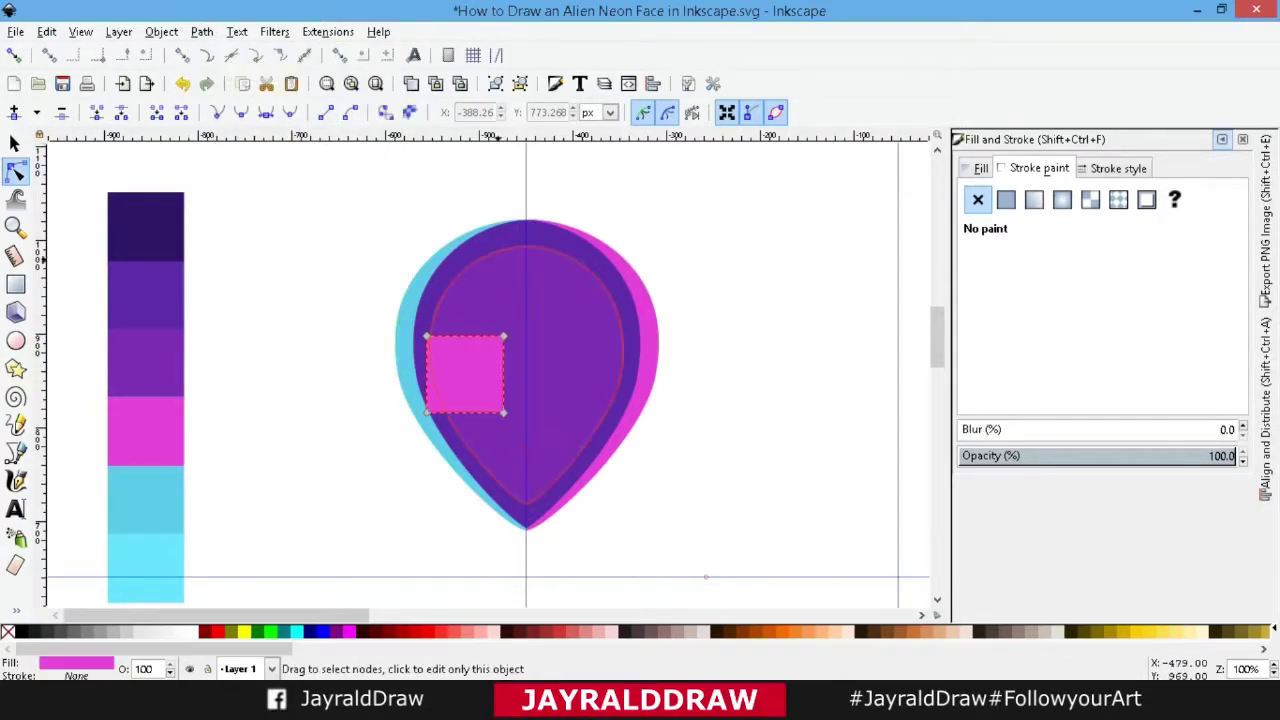
{"action": "left_click", "coordinate": [425, 413], "text": "ctrl"}
{"action": "scroll", "coordinate": [489, 374], "scroll_direction": "up", "scroll_amount": 3}
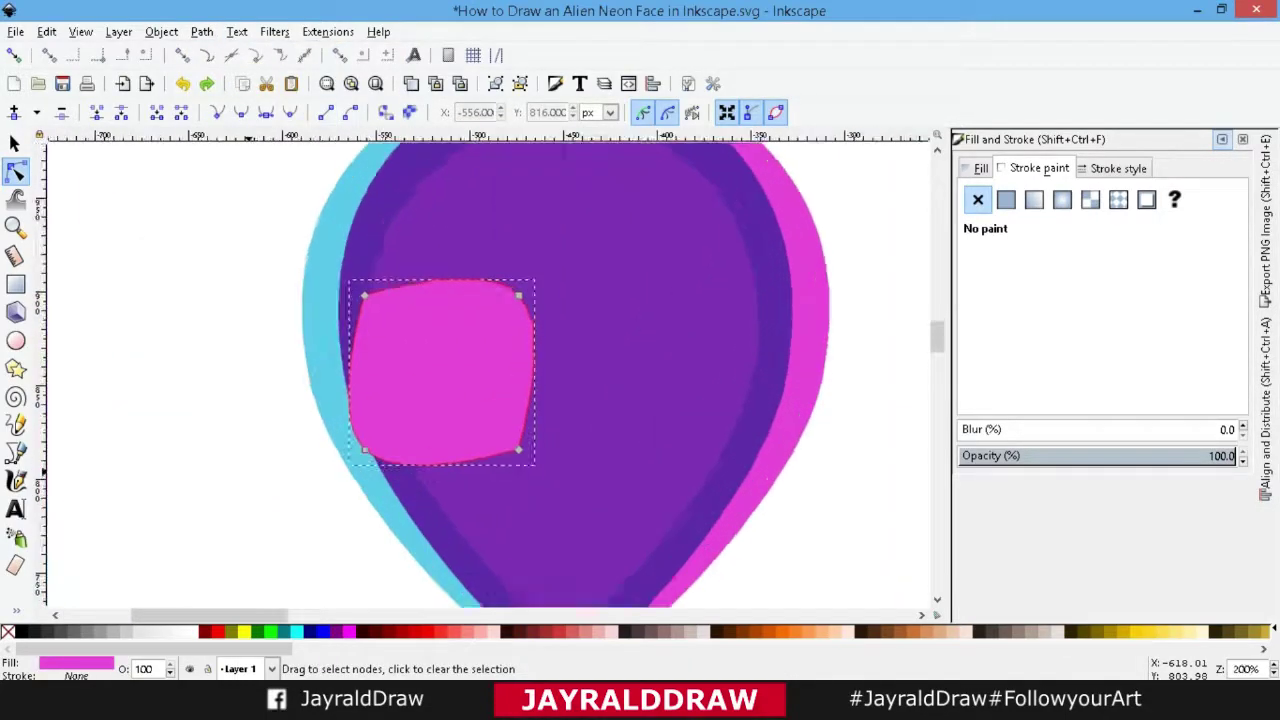
{"action": "left_click_drag", "start_coordinate": [224, 533], "coordinate": [552, 250]}
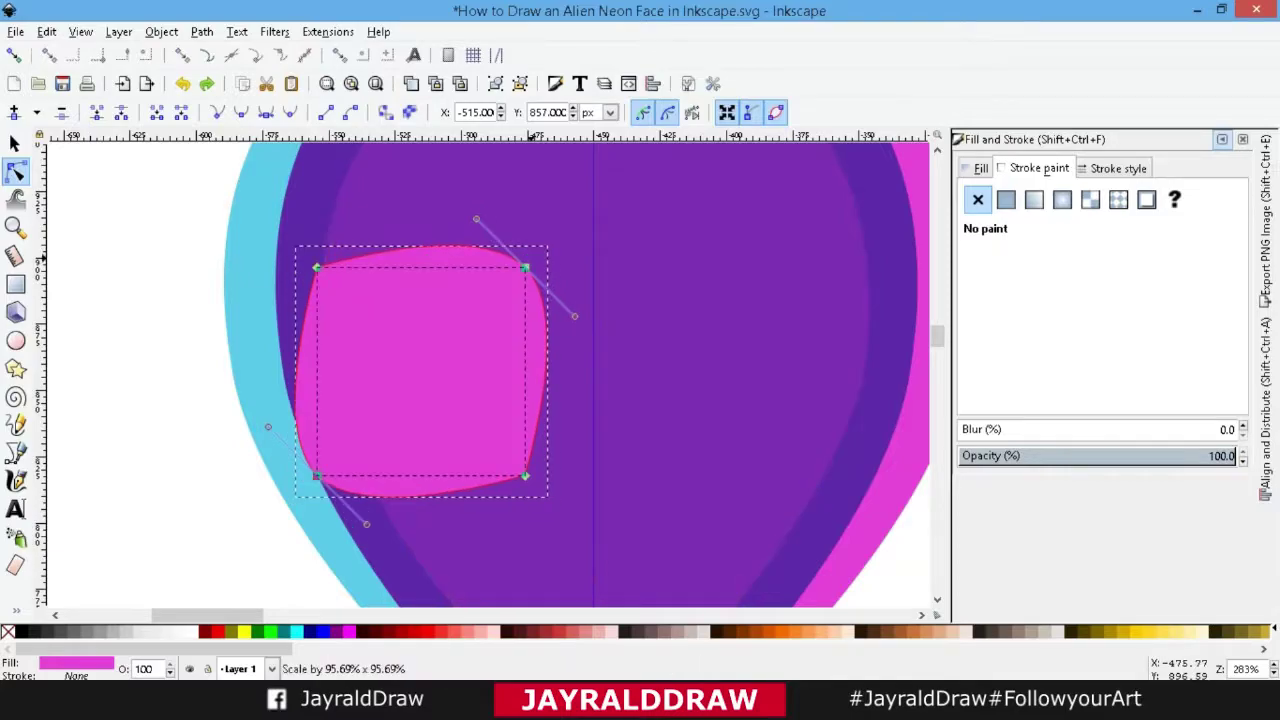
{"action": "left_click_drag", "start_coordinate": [308, 481], "coordinate": [319, 488]}
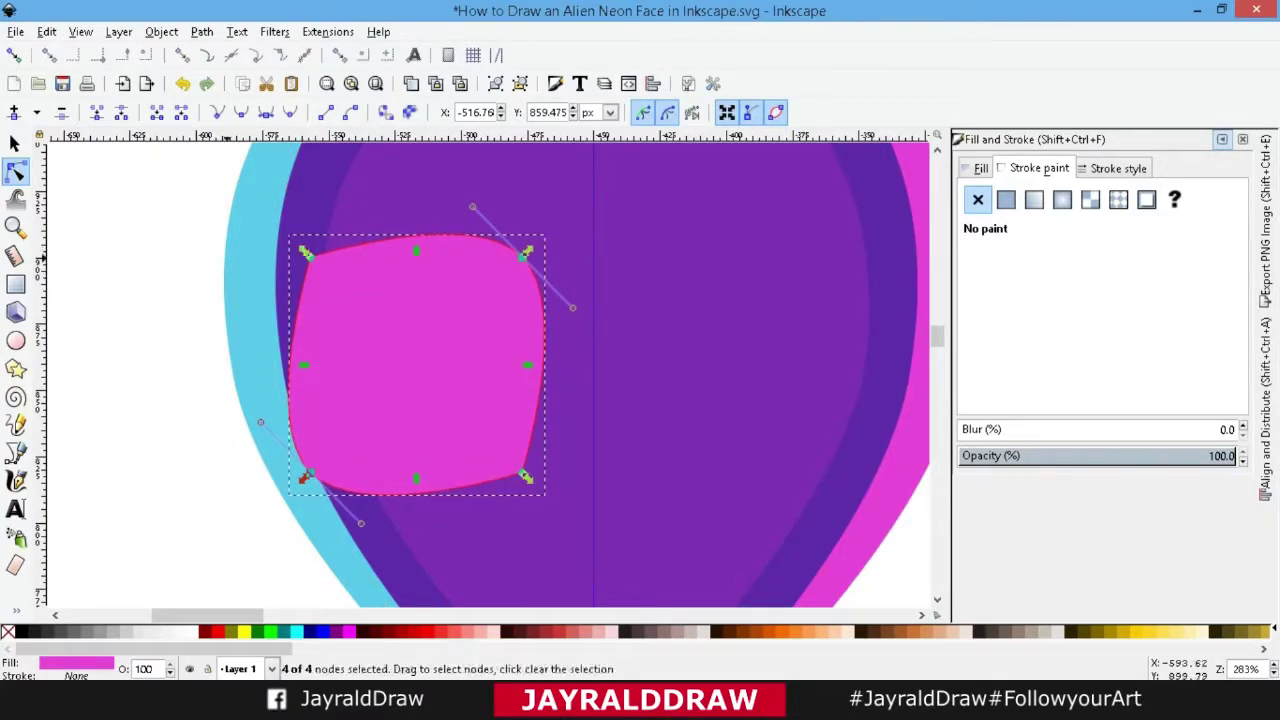
{"action": "left_click_drag", "start_coordinate": [305, 252], "coordinate": [295, 233]}
{"action": "left_click_drag", "start_coordinate": [527, 478], "coordinate": [555, 508]}
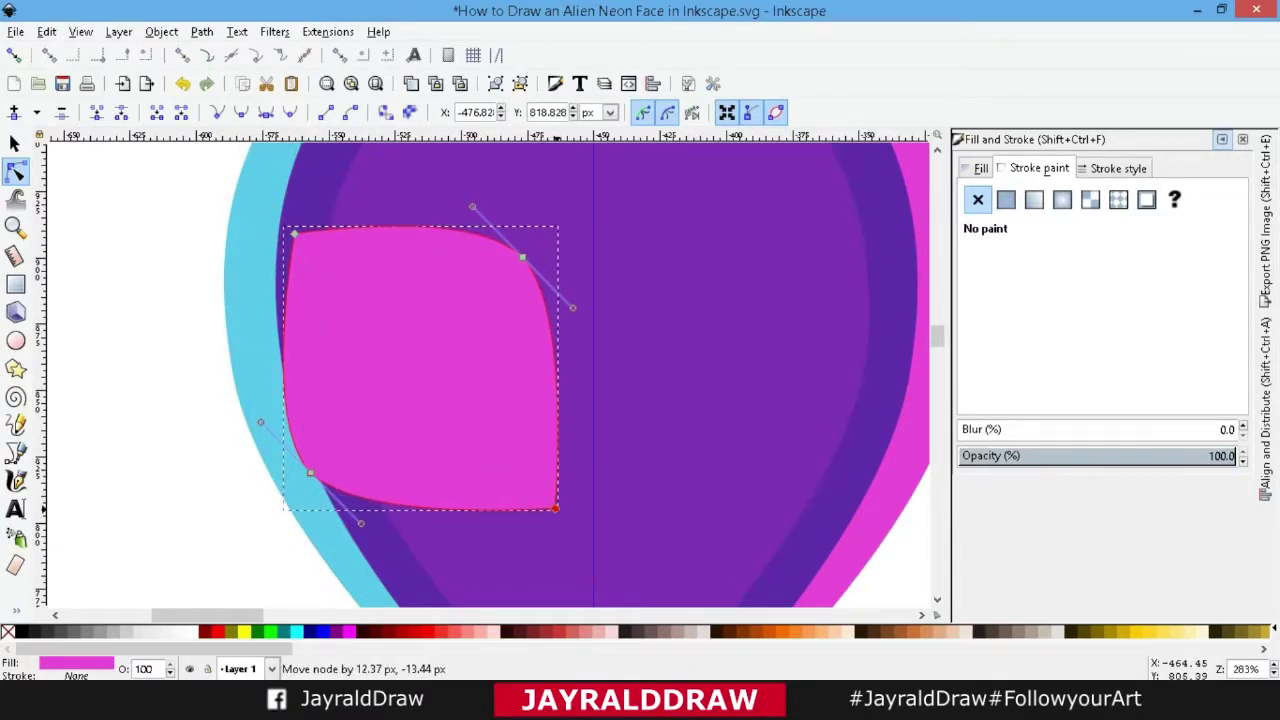
{"action": "left_click_drag", "start_coordinate": [310, 473], "coordinate": [336, 462]}
{"action": "left_click_drag", "start_coordinate": [522, 258], "coordinate": [512, 295]}
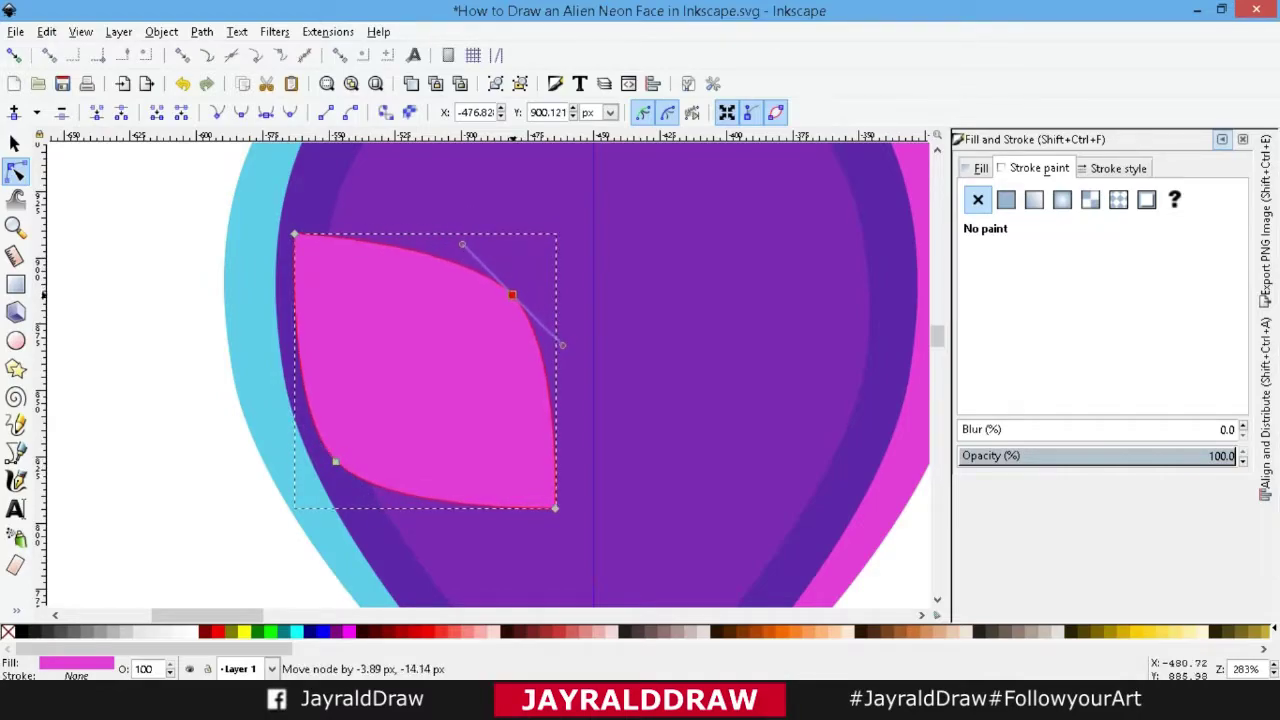
{"action": "left_click_drag", "start_coordinate": [336, 462], "coordinate": [331, 436]}
Fill the almond eye with the darkest navy swatch.
{"action": "key", "text": "minus"}
{"action": "key", "text": "minus"}
{"action": "key", "text": "s"}
{"action": "key", "text": "d"}
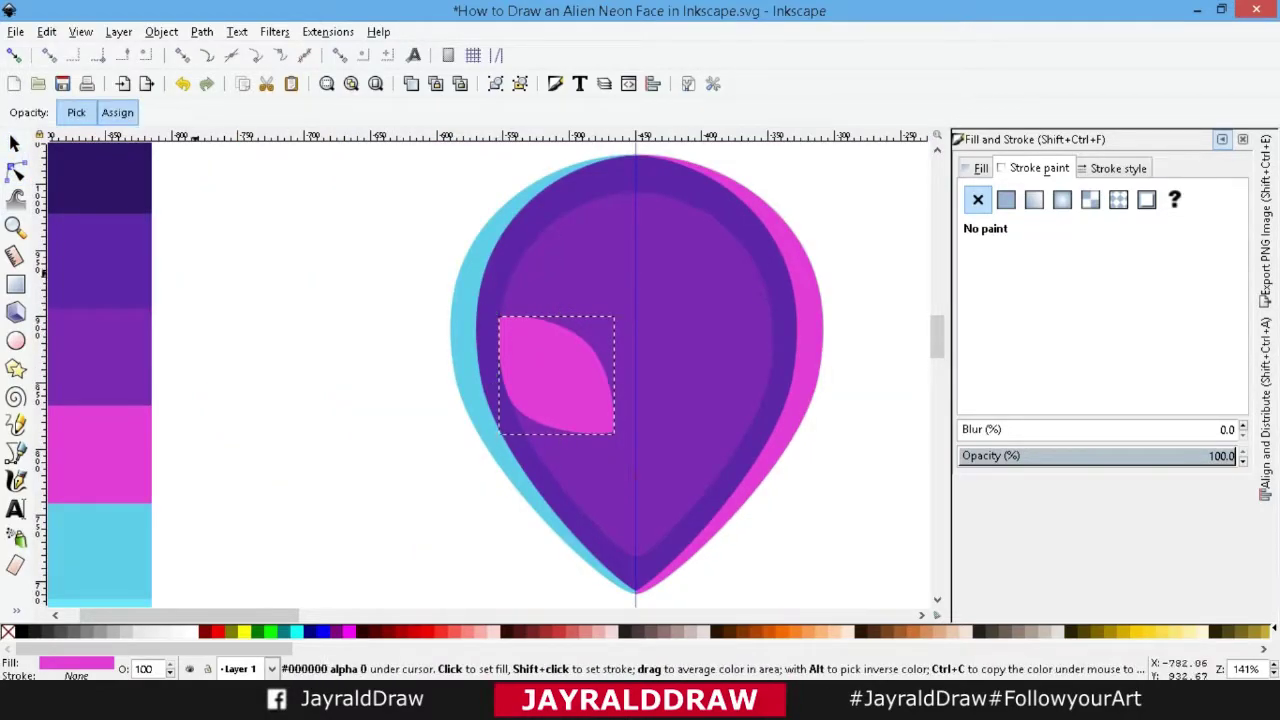
{"action": "left_click", "coordinate": [138, 240]}
{"action": "left_click", "coordinate": [75, 180]}
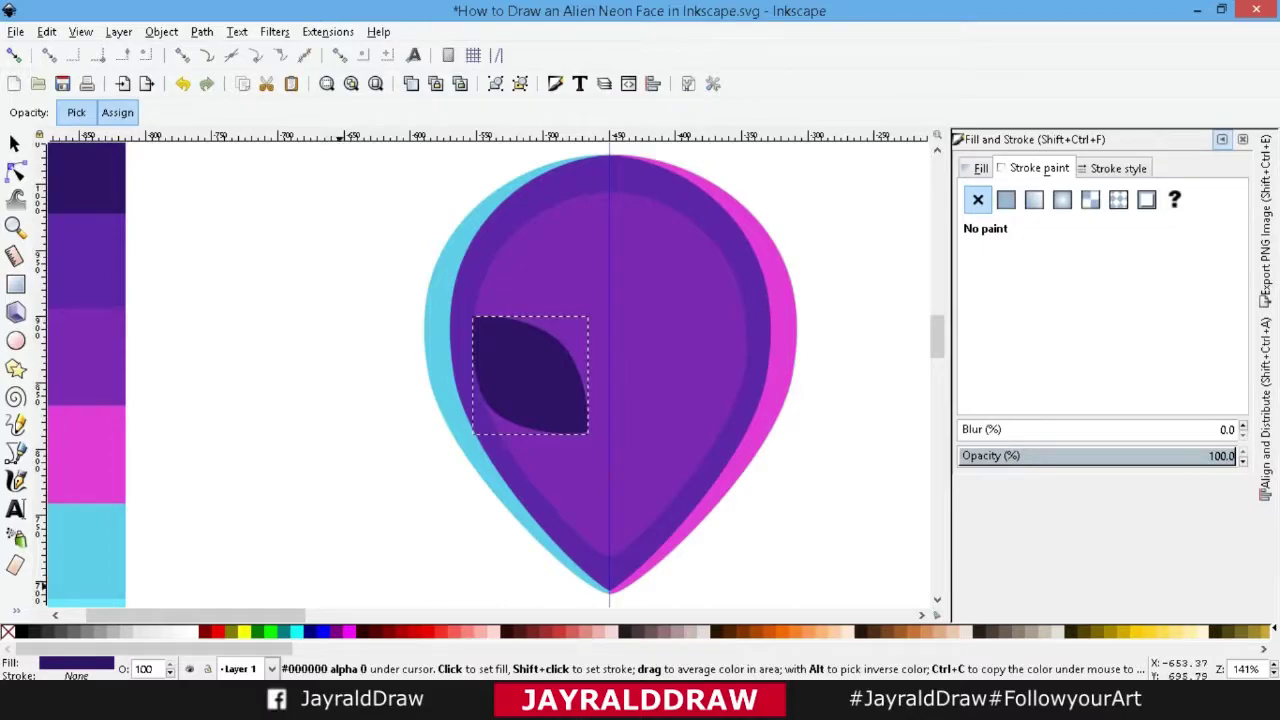
Fill the eye shape with the light face-edge cyan sampled from the canvas.
{"action": "key", "text": "s"}
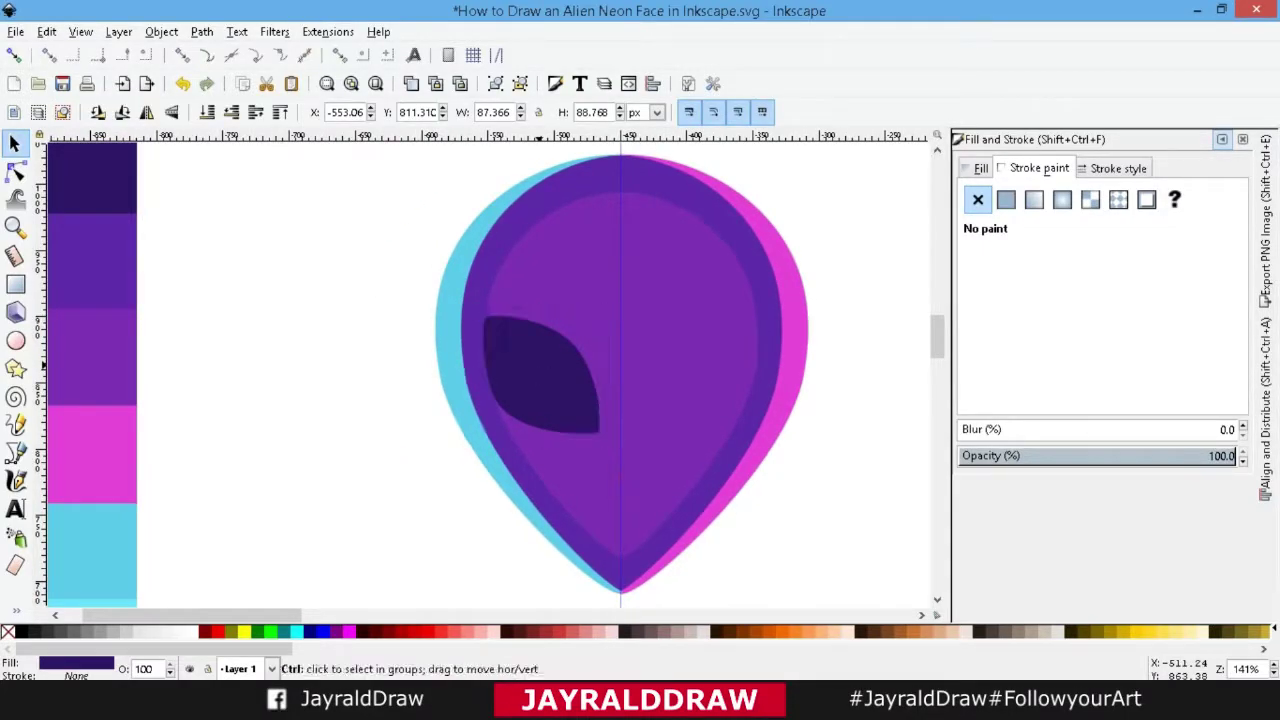
{"action": "left_click", "coordinate": [297, 631]}
{"action": "scroll", "coordinate": [488, 371], "scroll_direction": "down", "scroll_amount": 1}
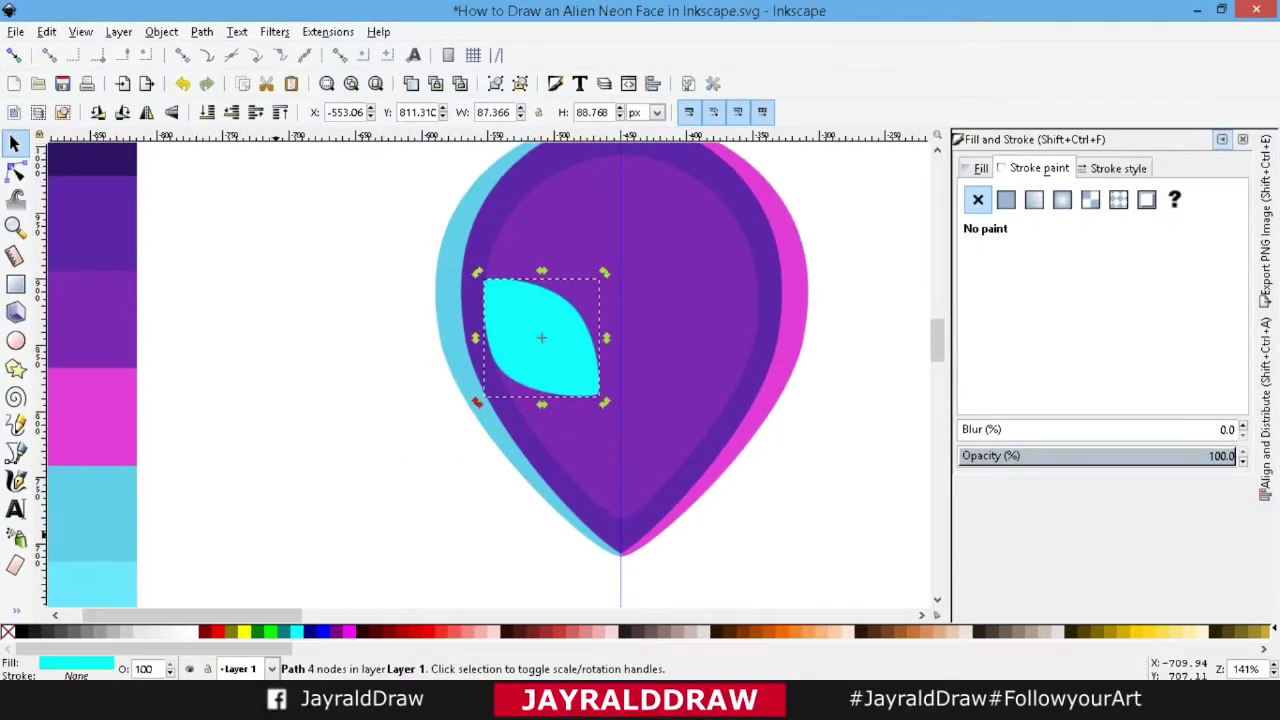
{"action": "scroll", "coordinate": [471, 400], "scroll_direction": "down", "scroll_amount": 1}
{"action": "key", "text": "d"}
{"action": "left_click", "coordinate": [471, 400]}
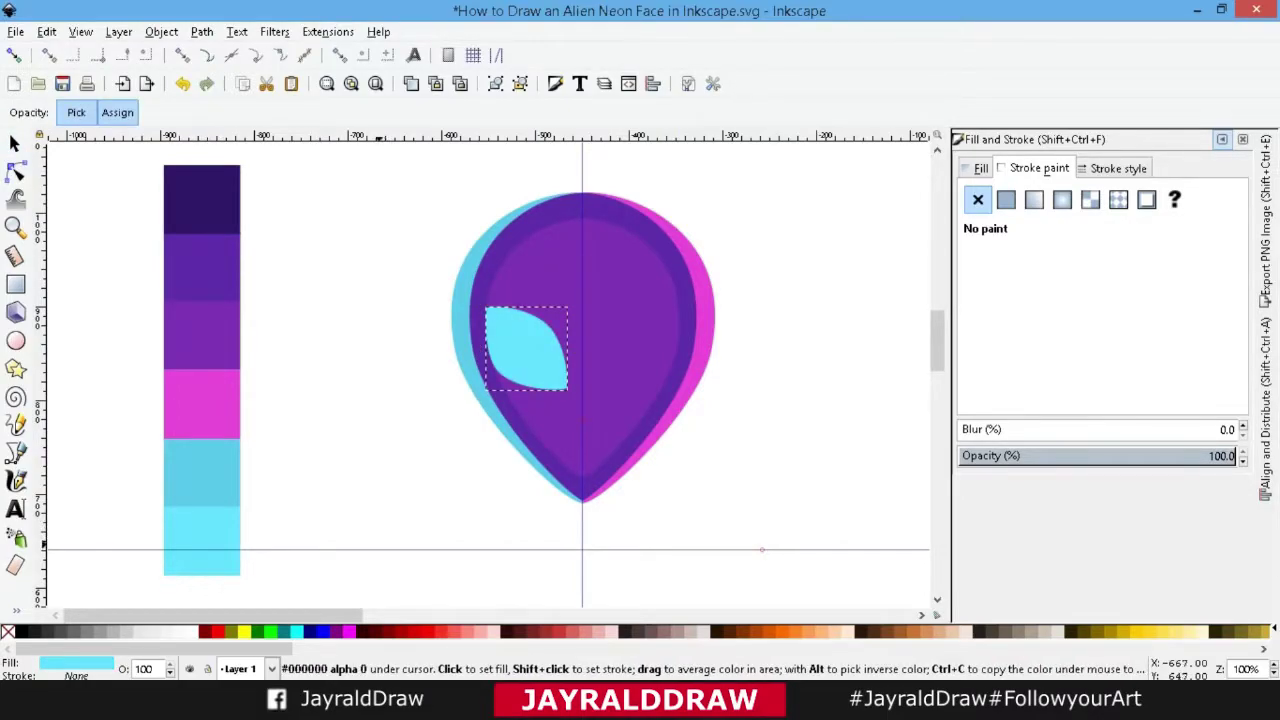
{"action": "scroll", "coordinate": [471, 400], "scroll_direction": "up", "scroll_amount": 2}
Offset and enlarge a translucent red copy over the eye shape, now green.
{"action": "key", "text": "s"}
{"action": "left_click_drag", "start_coordinate": [627, 398], "coordinate": [664, 360]}
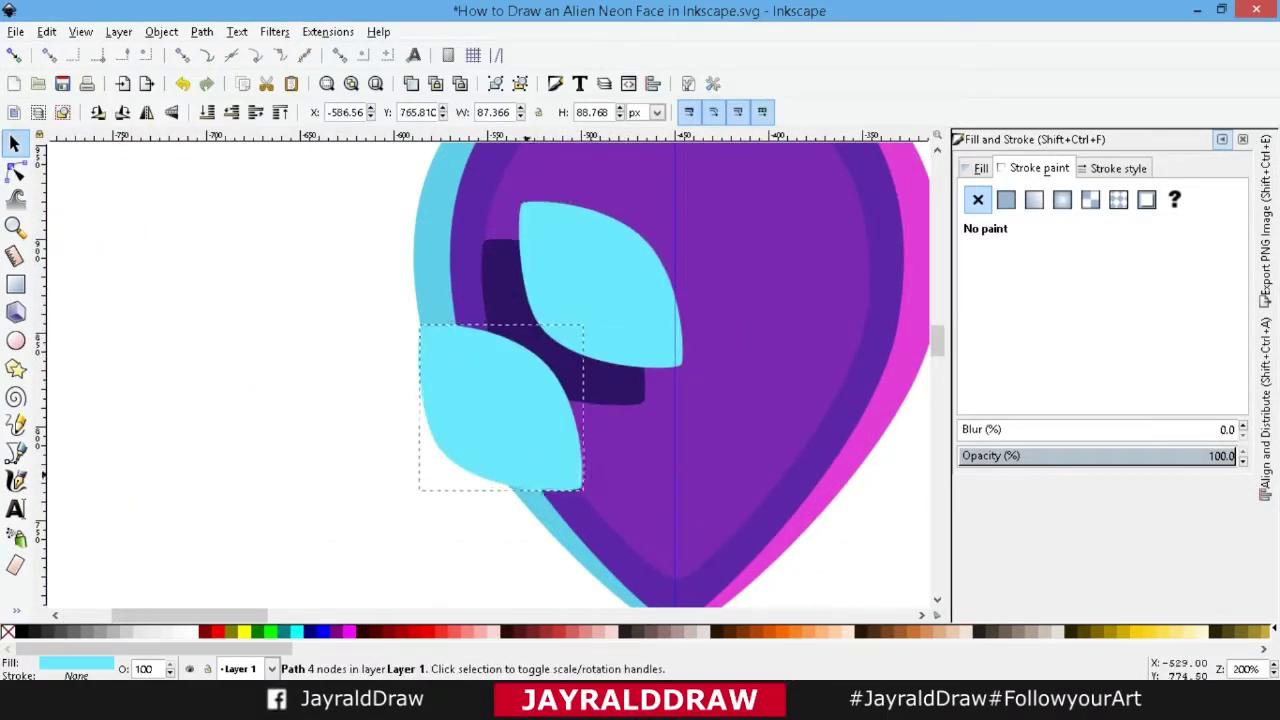
{"action": "left_click", "coordinate": [205, 631]}
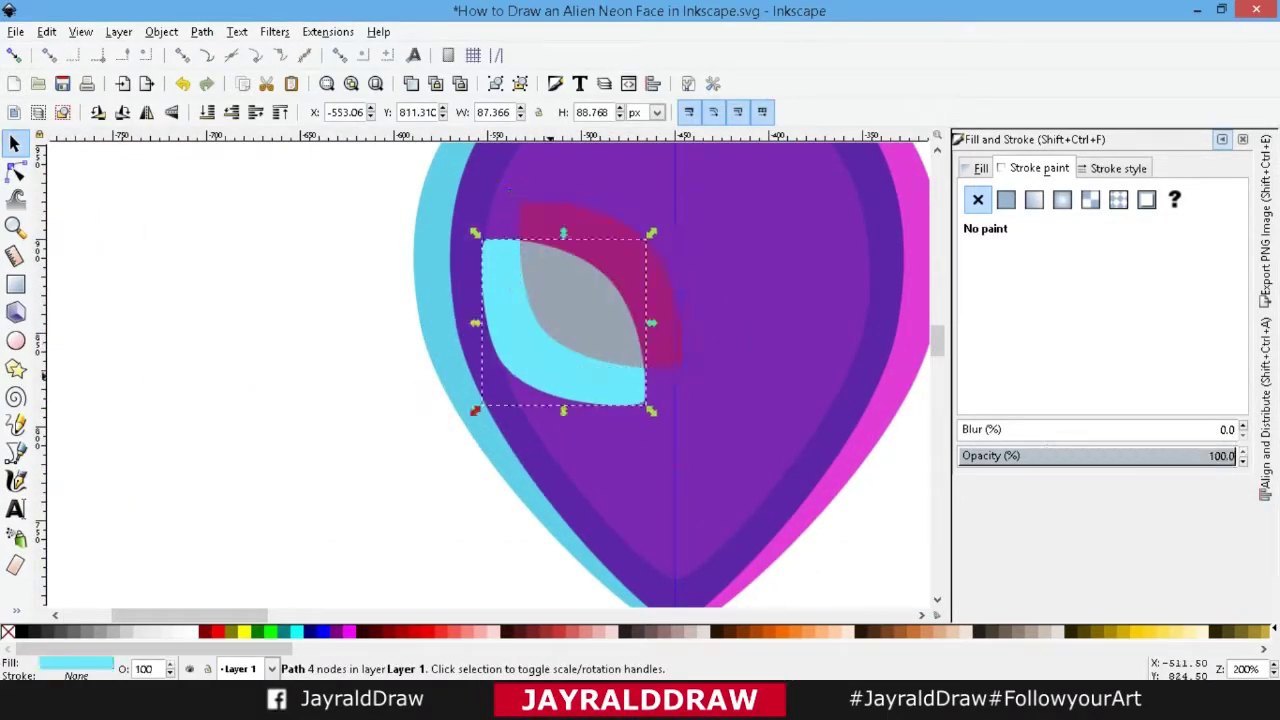
{"action": "left_click_drag", "start_coordinate": [1235, 455], "coordinate": [1070, 455]}
{"action": "left_click", "coordinate": [263, 631]}
{"action": "left_click_drag", "start_coordinate": [678, 353], "coordinate": [648, 378]}
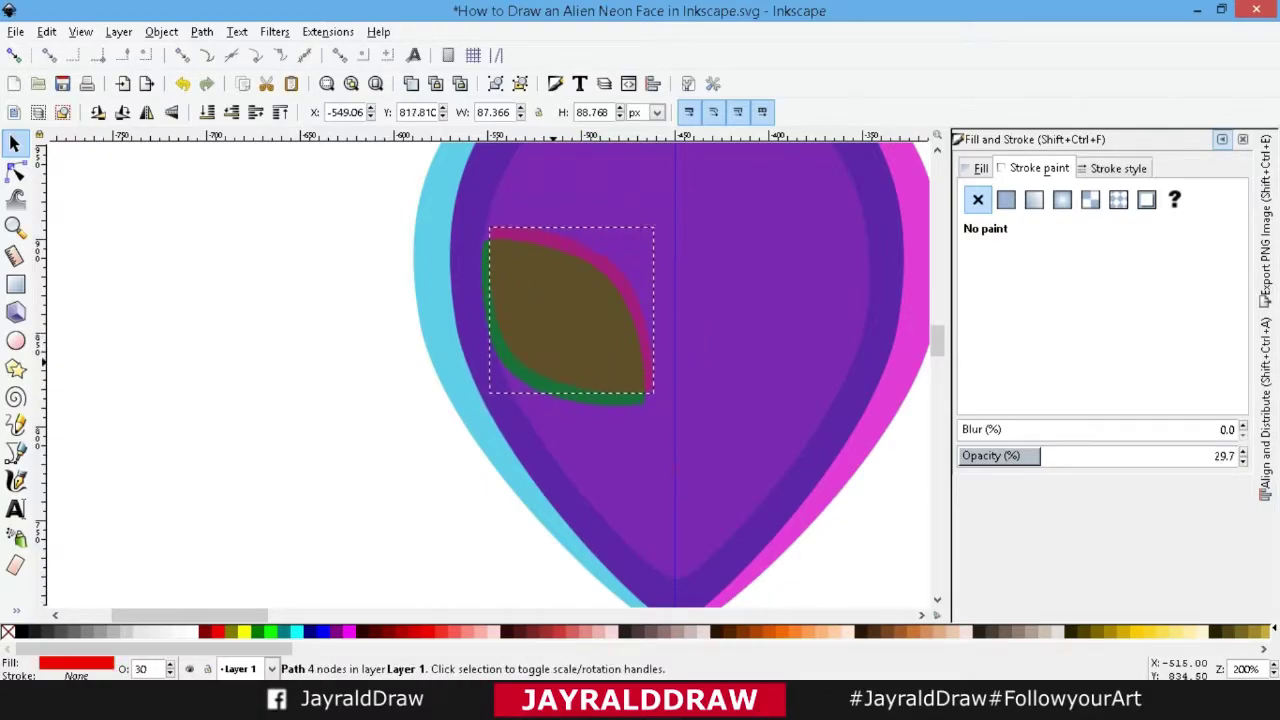
{"action": "left_click_drag", "start_coordinate": [478, 408], "coordinate": [474, 412]}
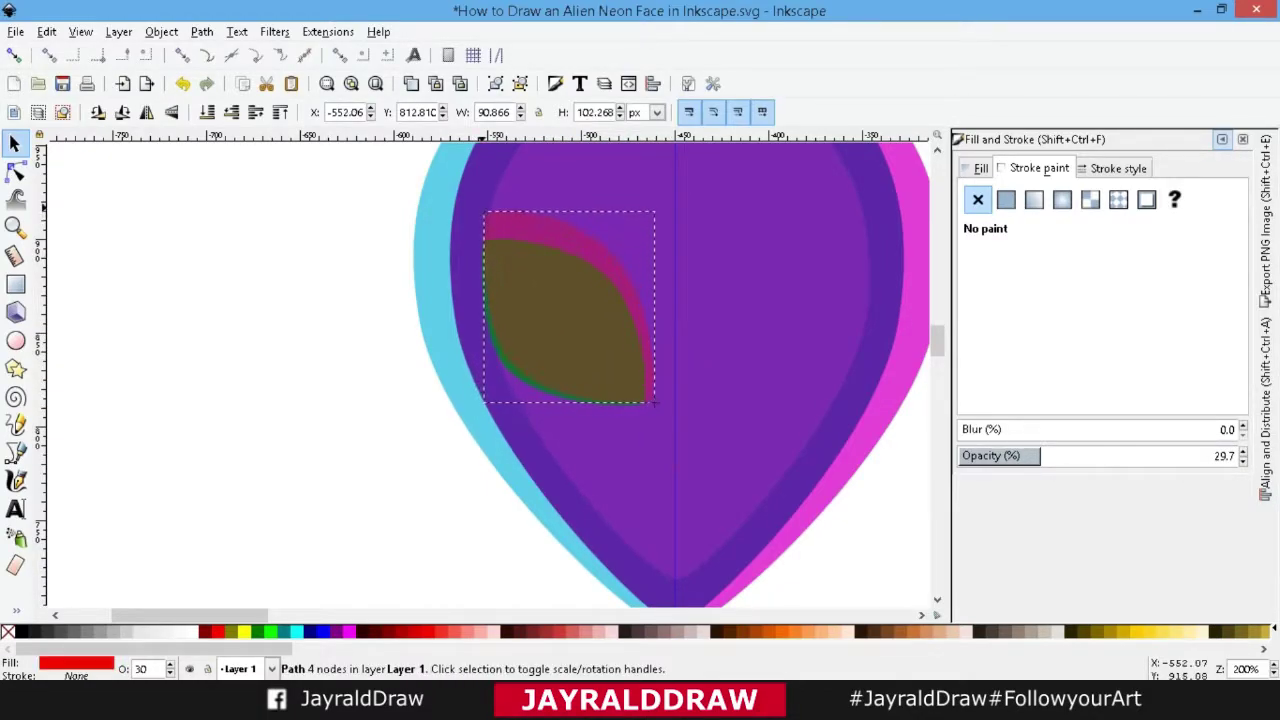
Subtract the red copy with Path > Difference, leaving a cyan crescent scaled inside the eye.
{"action": "left_click", "coordinate": [500, 375], "text": "shift"}
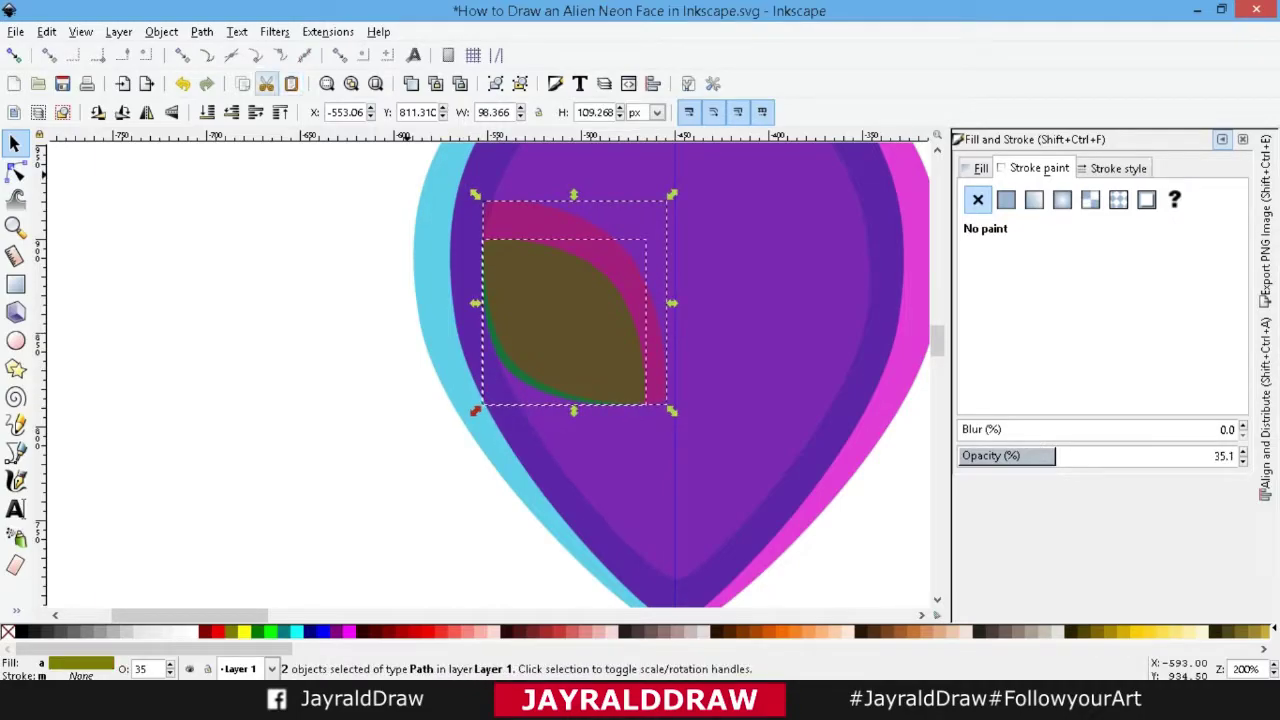
{"action": "left_click", "coordinate": [202, 31]}
{"action": "left_click", "coordinate": [235, 177]}
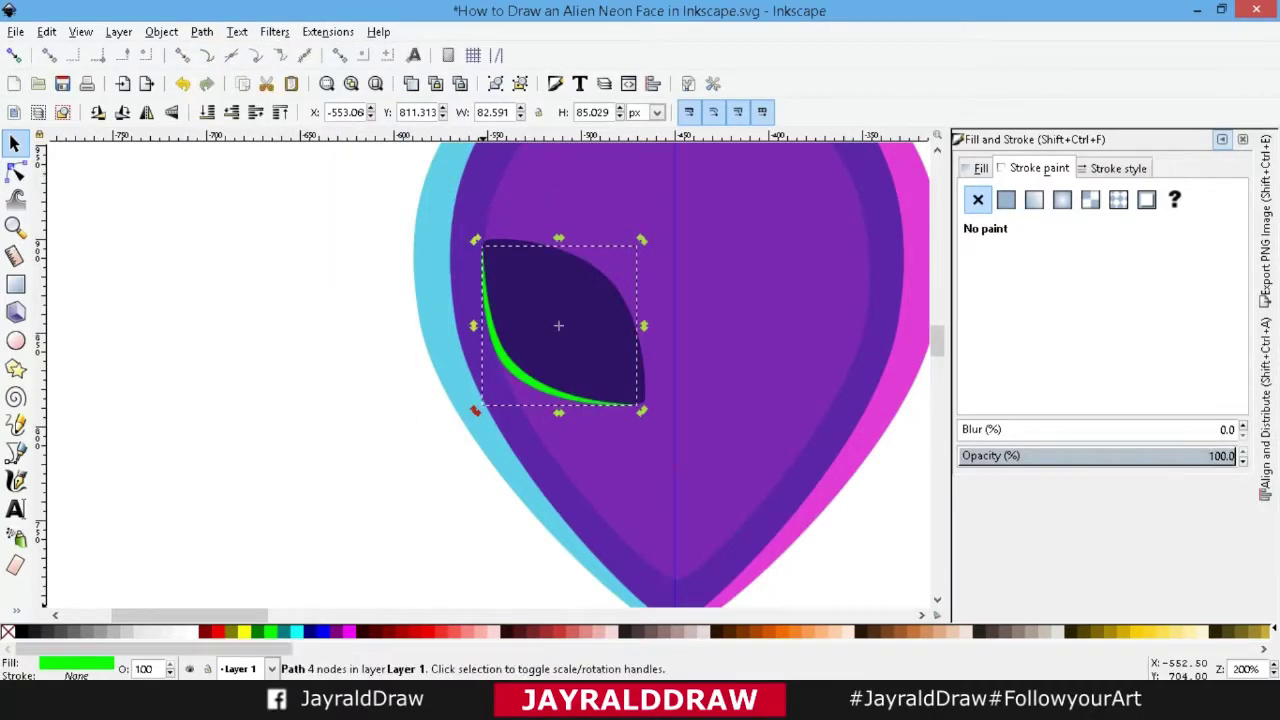
{"action": "key", "text": "Escape"}
{"action": "key", "text": "minus"}
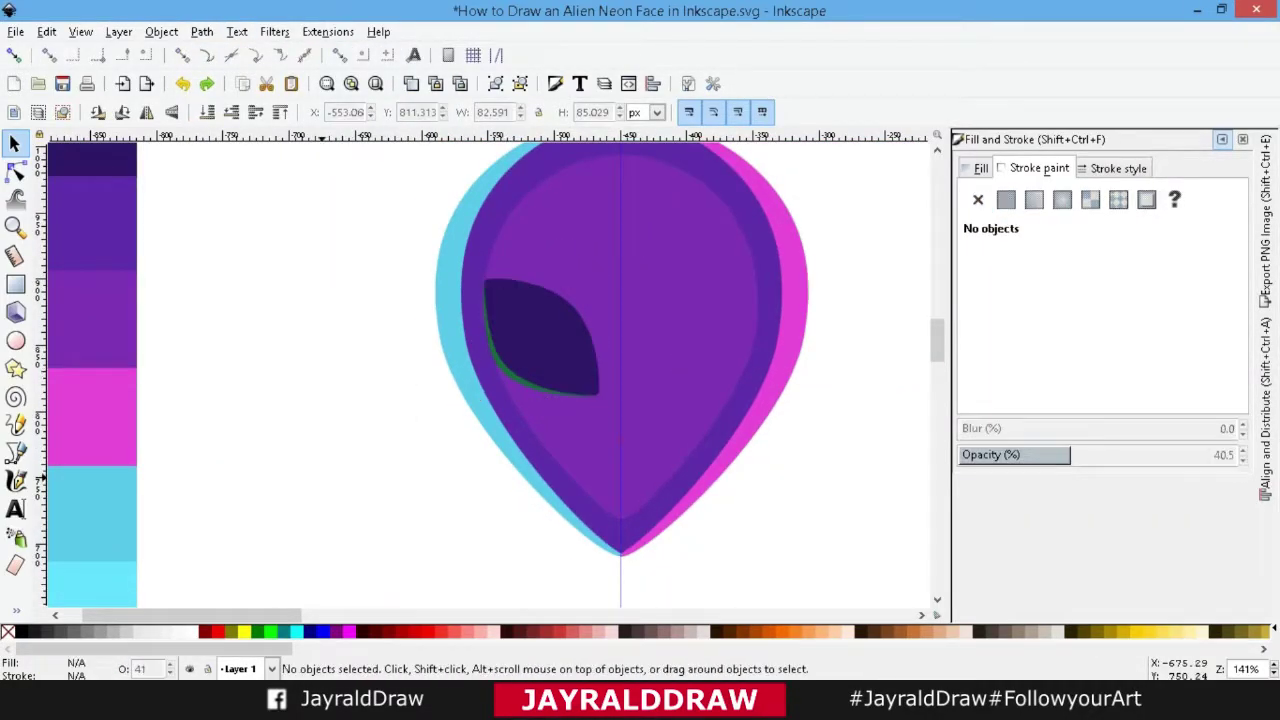
{"action": "key", "text": "ctrl+shift+z"}
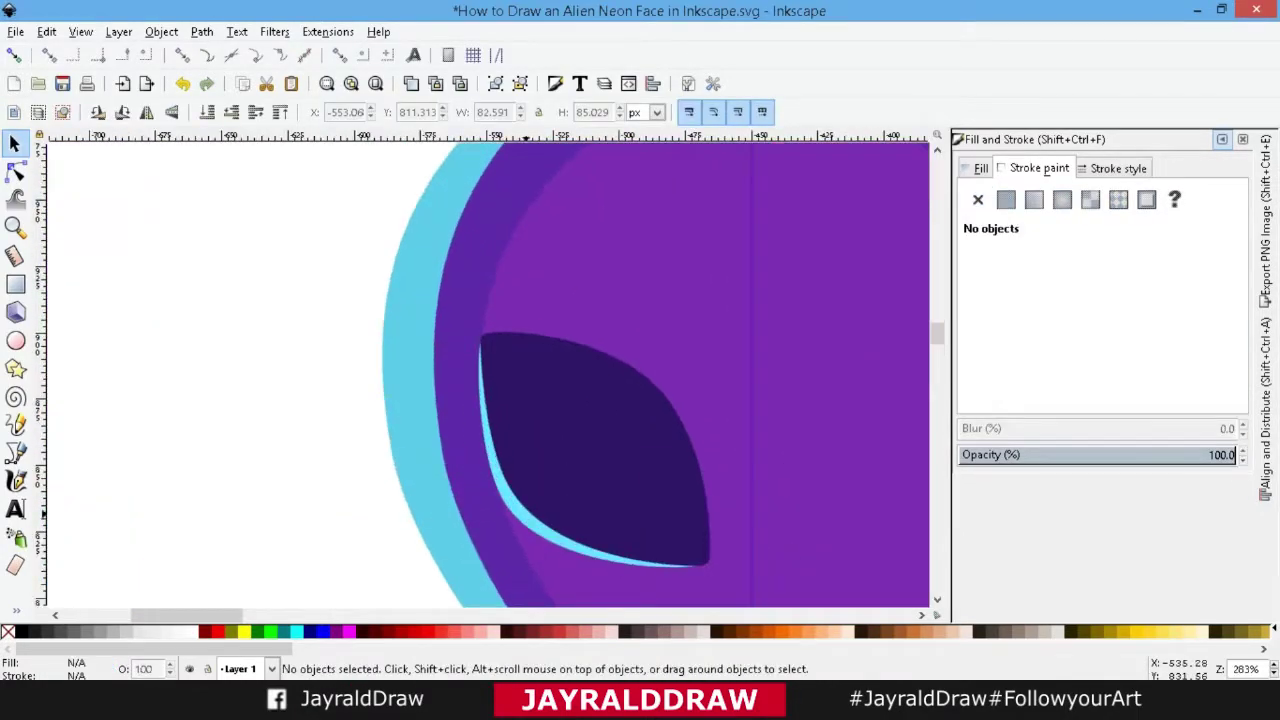
{"action": "left_click_drag", "start_coordinate": [708, 552], "coordinate": [706, 558]}
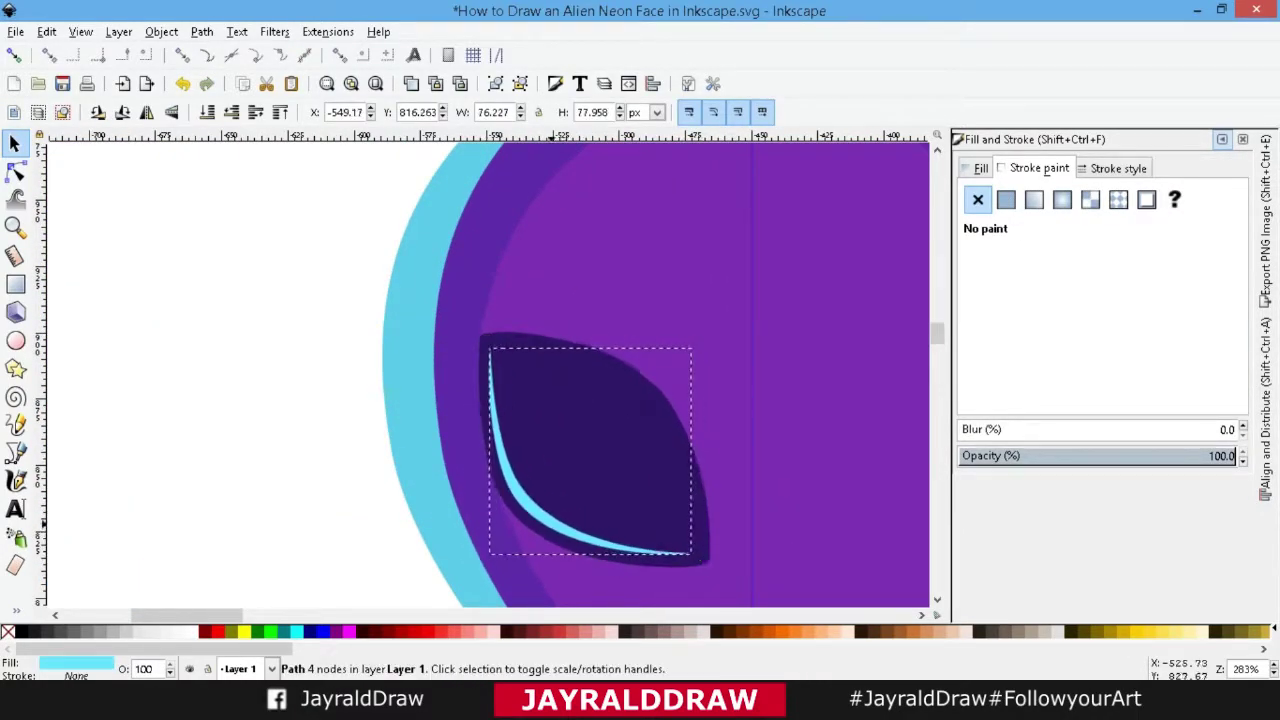
Adjust the crescent's curve and make a translucent, slightly offset copy of the dark eye.
{"action": "key", "text": "n"}
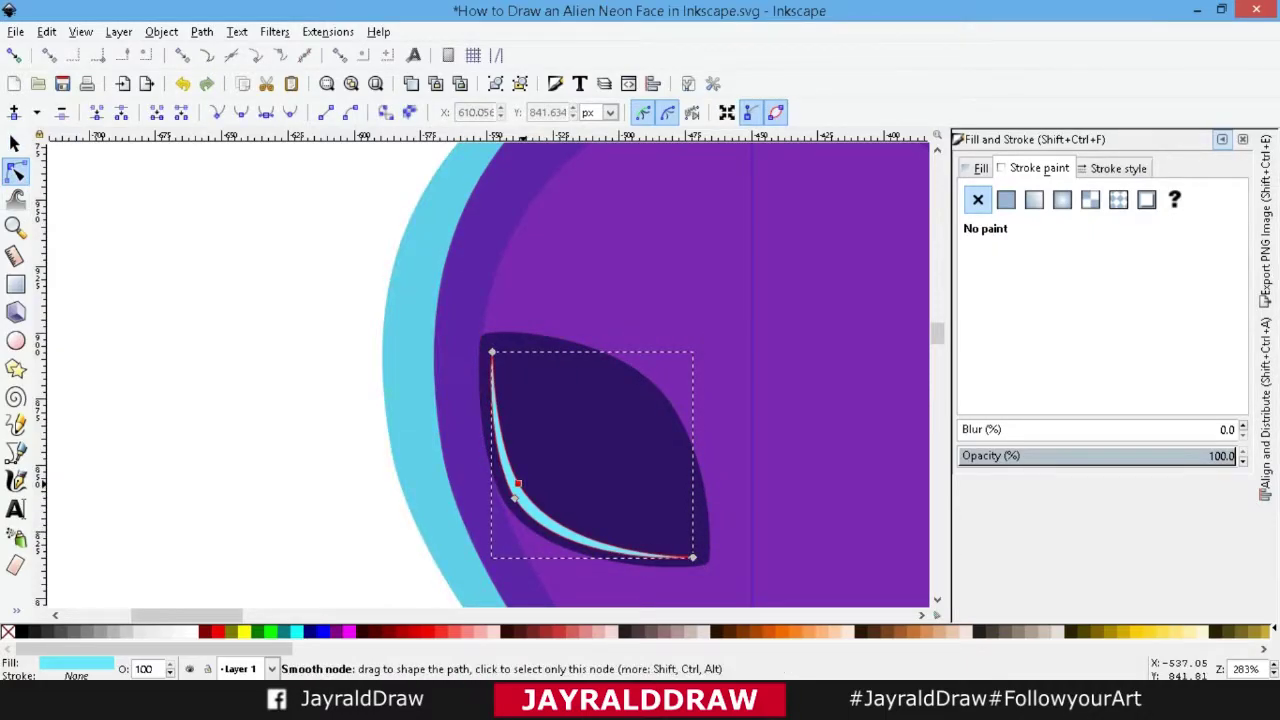
{"action": "left_click_drag", "start_coordinate": [518, 485], "coordinate": [522, 481]}
{"action": "left_click", "coordinate": [981, 168]}
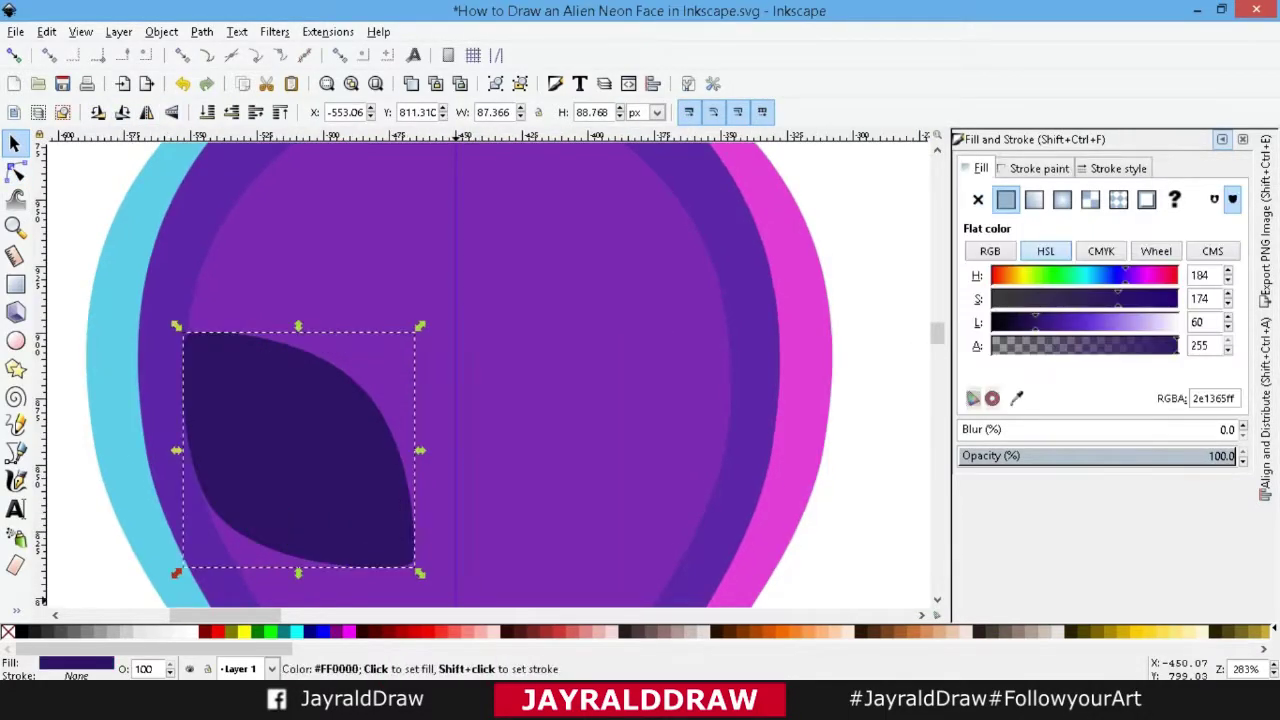
{"action": "left_click", "coordinate": [257, 631]}
{"action": "left_click_drag", "start_coordinate": [1220, 455], "coordinate": [1087, 455]}
{"action": "left_click_drag", "start_coordinate": [187, 563], "coordinate": [176, 573]}
{"action": "left_click_drag", "start_coordinate": [290, 450], "coordinate": [280, 454]}
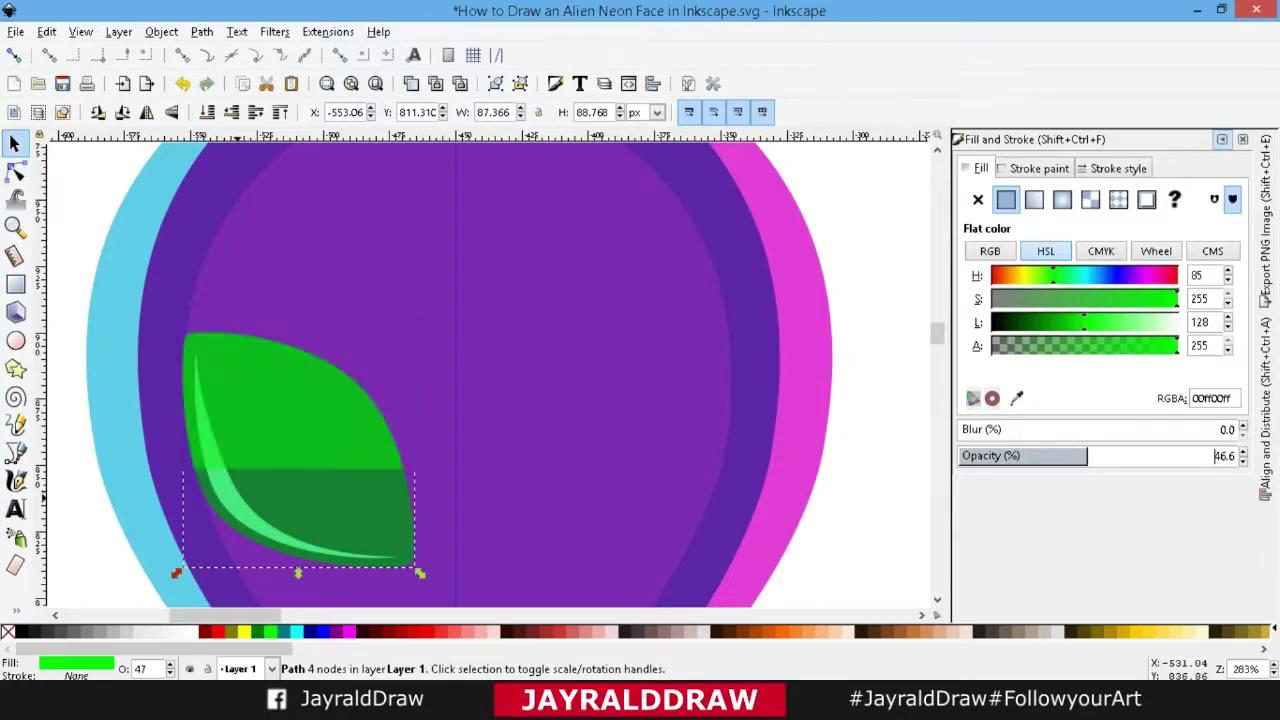
{"action": "left_click", "coordinate": [218, 631]}
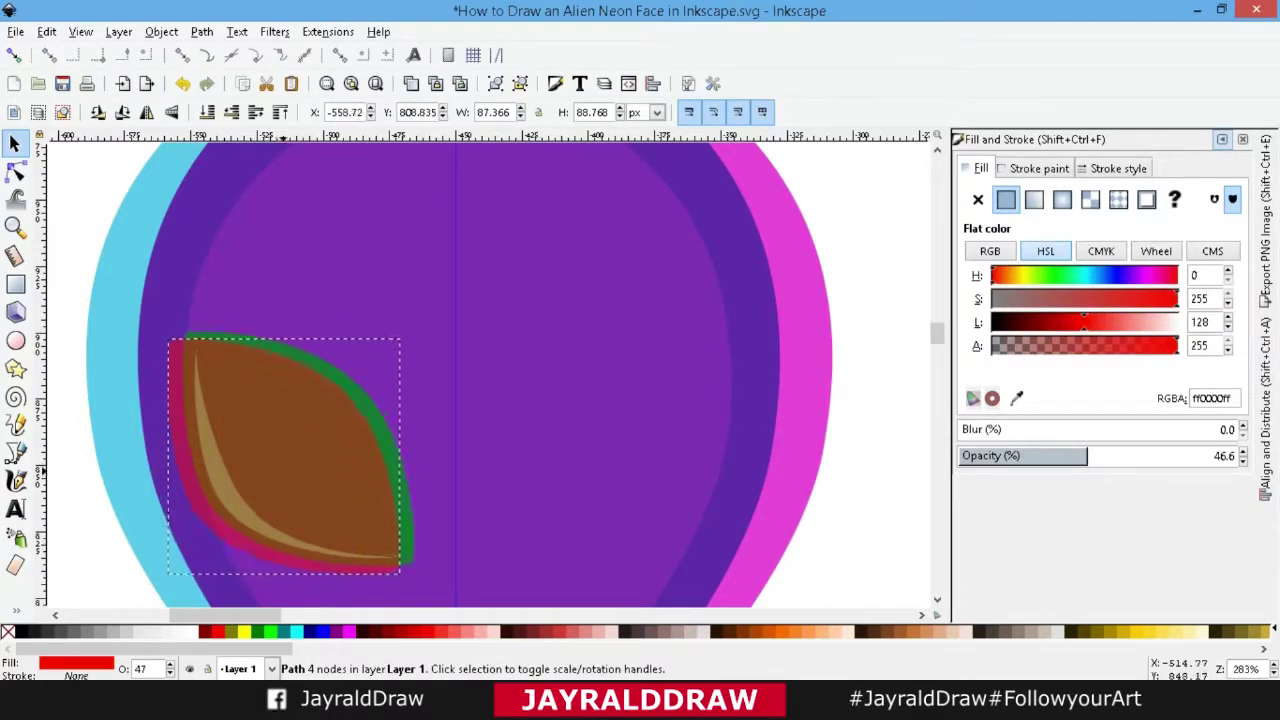
Enlarge the red copy and subtract it, leaving an opaque light-pink rim.
{"action": "left_click_drag", "start_coordinate": [164, 340], "coordinate": [96, 292]}
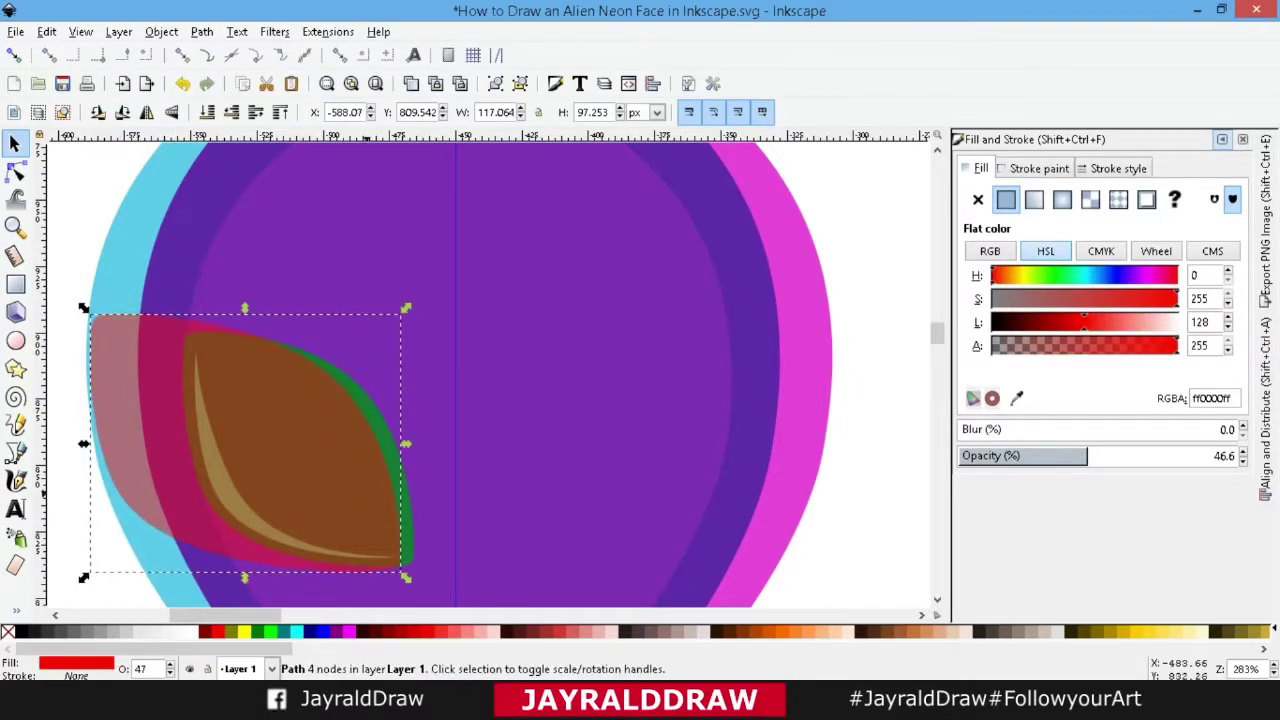
{"action": "left_click_drag", "start_coordinate": [401, 571], "coordinate": [427, 630]}
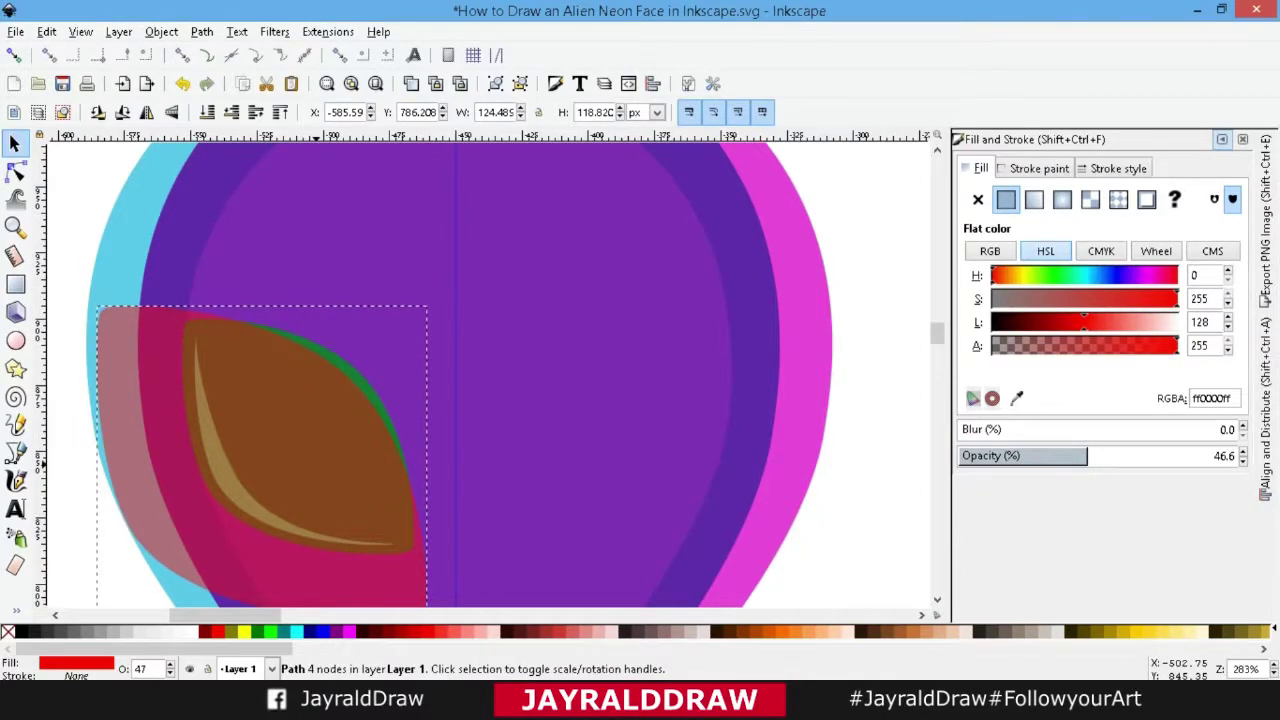
{"action": "left_click", "coordinate": [400, 398], "text": "shift"}
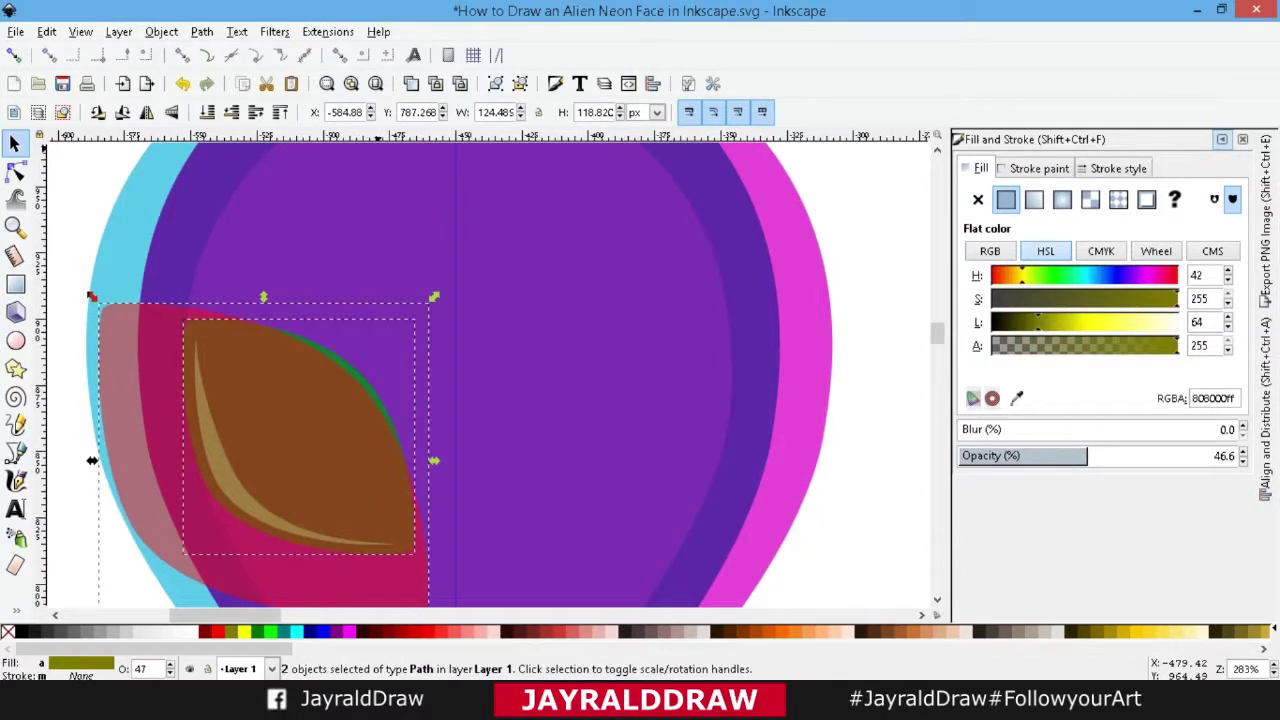
{"action": "key", "text": "ctrl+minus"}
{"action": "key", "text": "d"}
{"action": "left_click", "coordinate": [795, 330]}
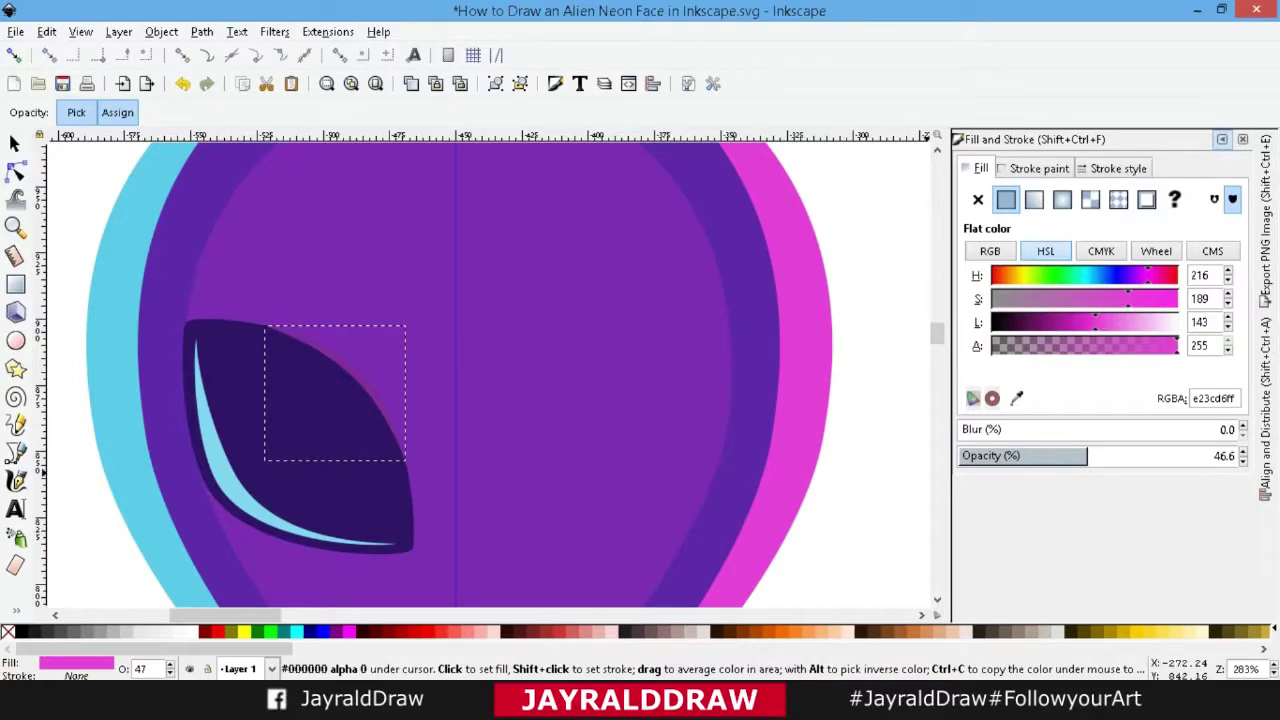
{"action": "key", "text": "Return"}
{"action": "left_click", "coordinate": [1232, 455]}
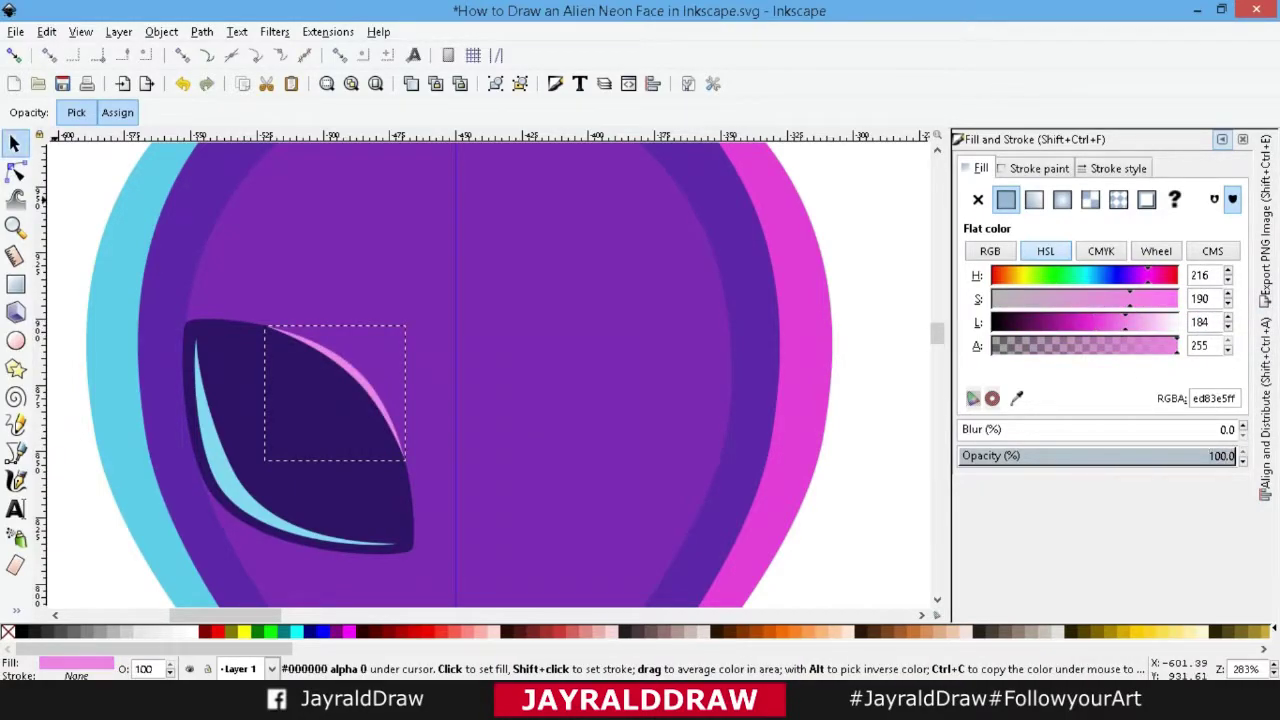
Shrink the pink highlight and bend and taper its lower end.
{"action": "left_click", "coordinate": [15, 143]}
{"action": "left_click_drag", "start_coordinate": [406, 468], "coordinate": [389, 463]}
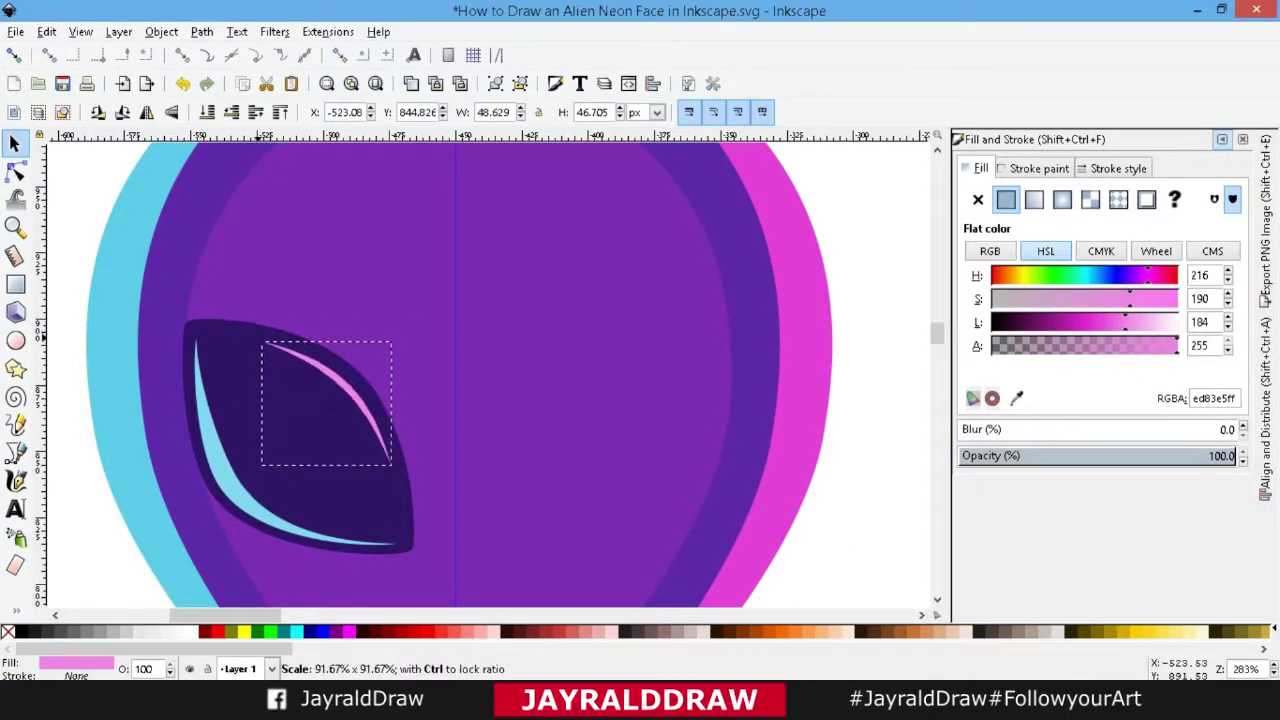
{"action": "key", "text": "n"}
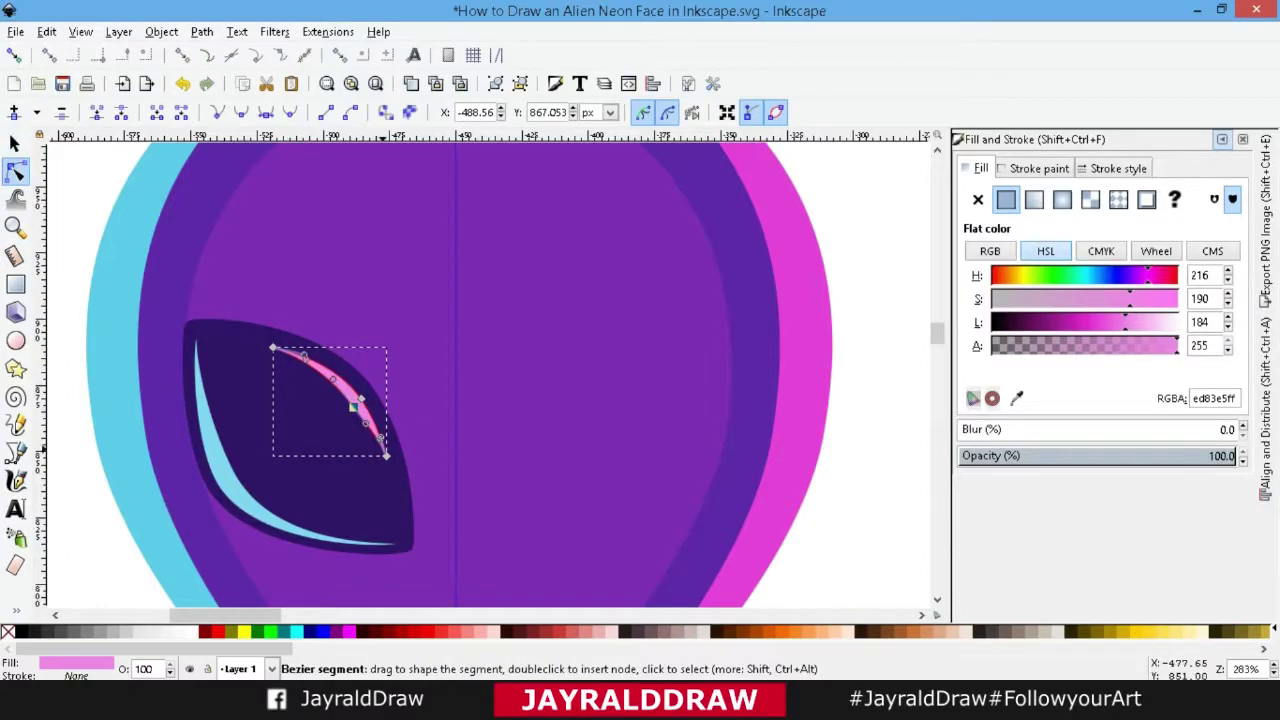
{"action": "left_click", "coordinate": [386, 455]}
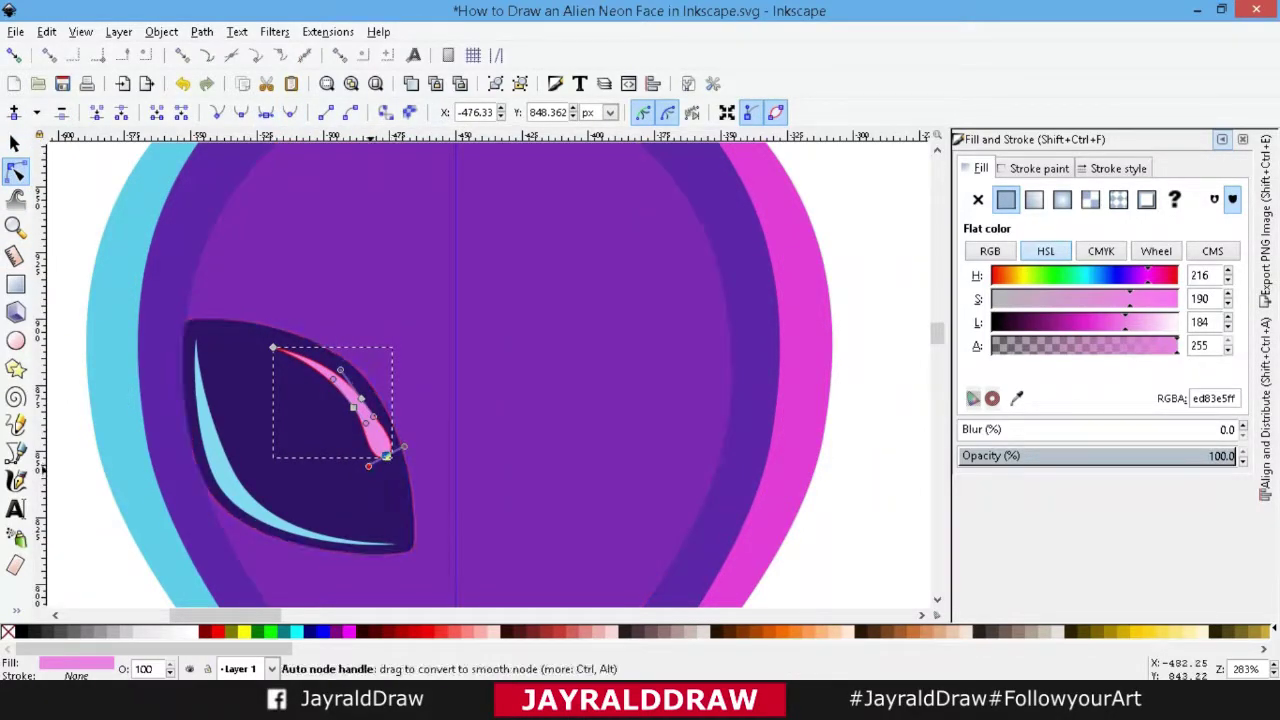
{"action": "left_click_drag", "start_coordinate": [386, 456], "coordinate": [379, 461]}
Zoom in and reshape the cyan highlight's top tip.
{"action": "key", "text": "plus"}
{"action": "scroll", "coordinate": [380, 420], "scroll_direction": "left", "scroll_amount": 2}
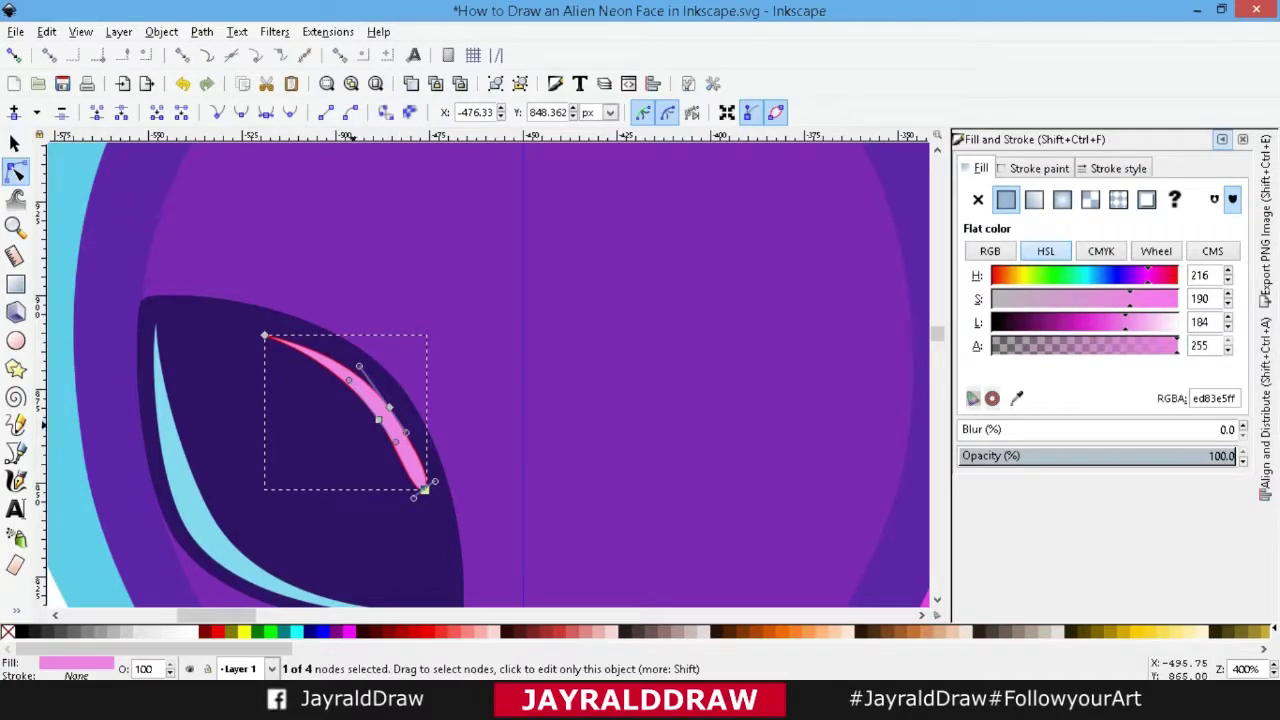
{"action": "scroll", "coordinate": [346, 360], "scroll_direction": "down", "scroll_amount": 2}
{"action": "left_click", "coordinate": [170, 346]}
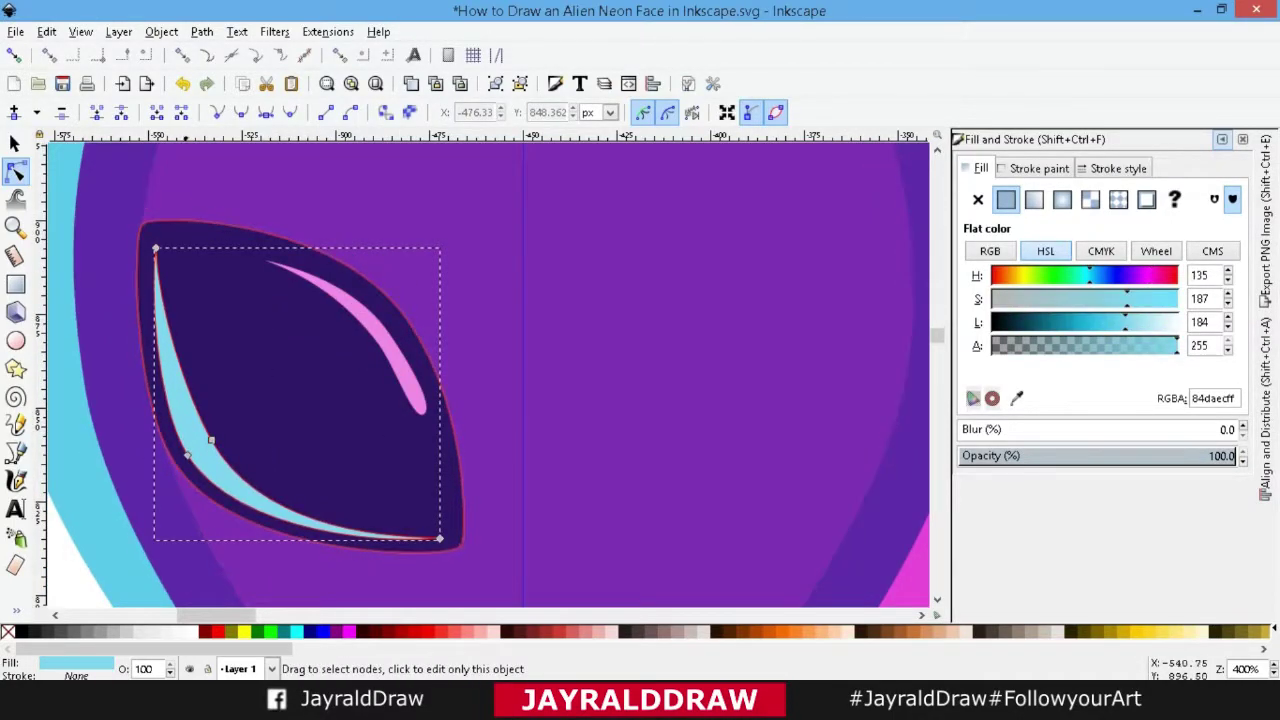
{"action": "left_click", "coordinate": [155, 247]}
{"action": "left_click_drag", "start_coordinate": [143, 216], "coordinate": [153, 248]}
Draw a small white sparkle circle on the eye plus a slightly smaller copy up-left of it.
{"action": "key", "text": "s"}
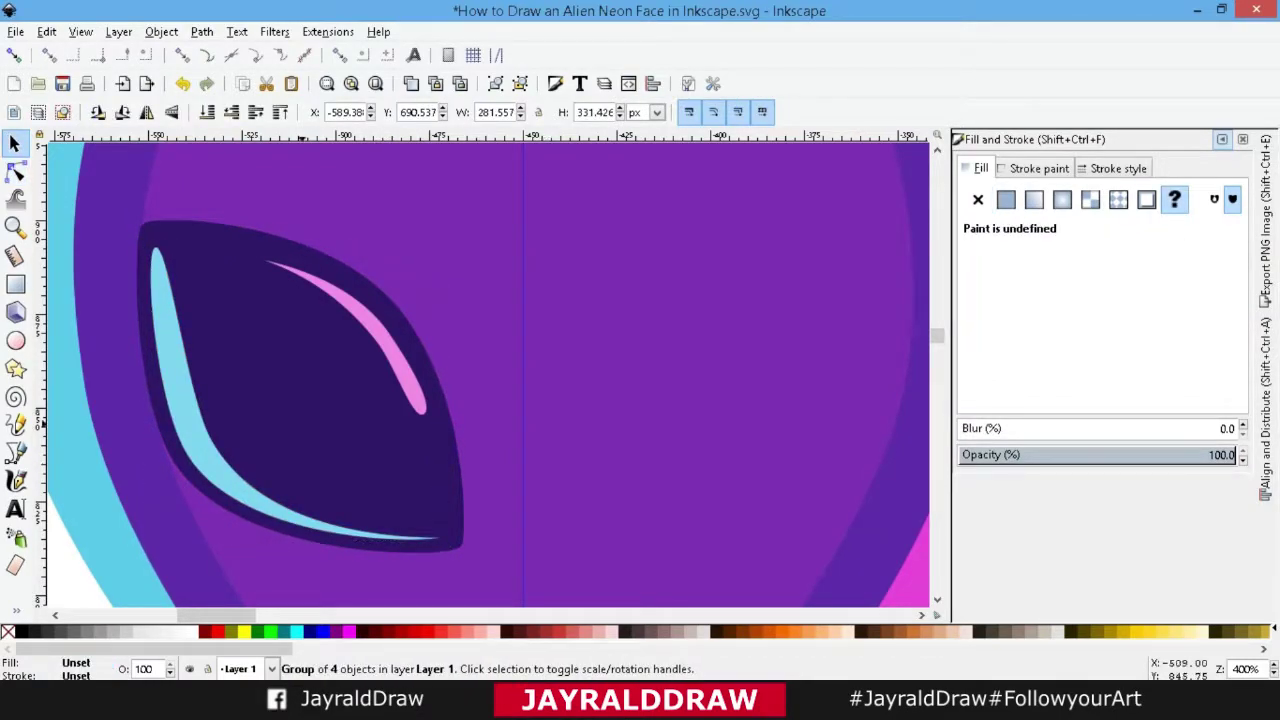
{"action": "key", "text": "e"}
{"action": "left_click_drag", "start_coordinate": [216, 296], "coordinate": [258, 338]}
{"action": "key", "text": "s"}
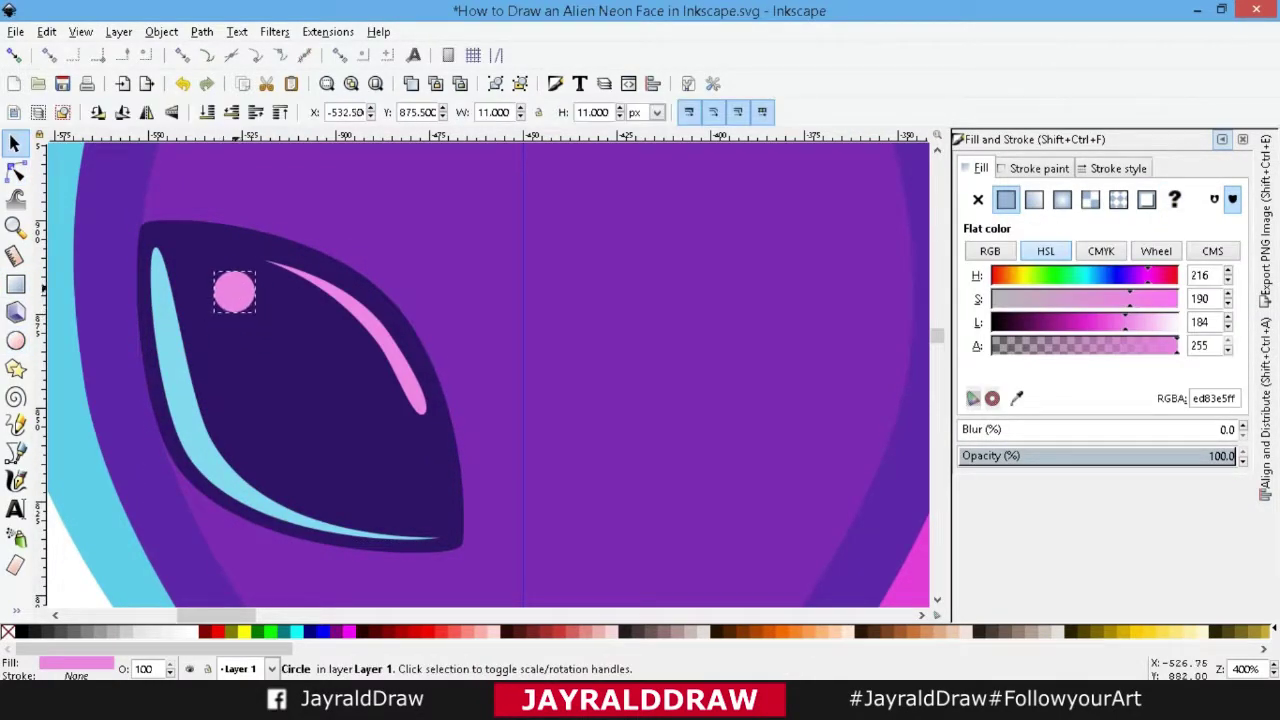
{"action": "scroll", "coordinate": [480, 370], "scroll_direction": "left", "scroll_amount": 3}
{"action": "left_click", "coordinate": [190, 630]}
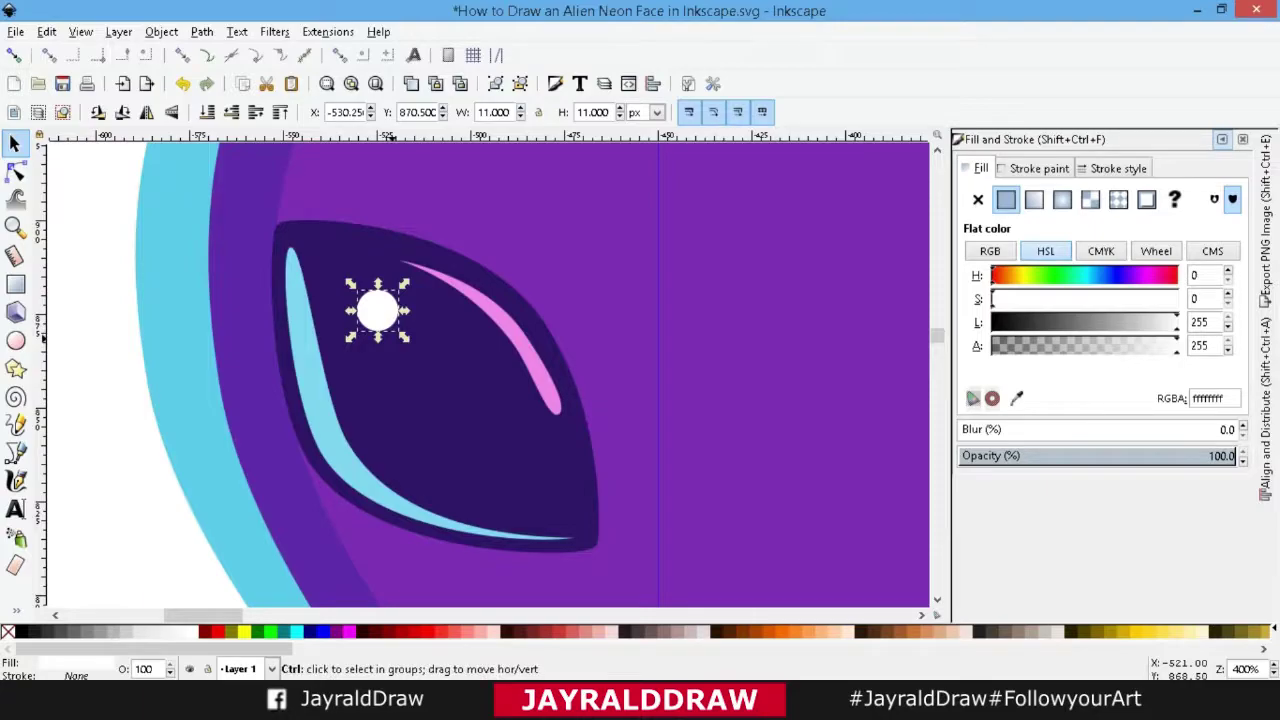
{"action": "key", "text": "ctrl+d"}
{"action": "left_click_drag", "start_coordinate": [372, 306], "coordinate": [347, 281]}
{"action": "key", "text": "comma"}
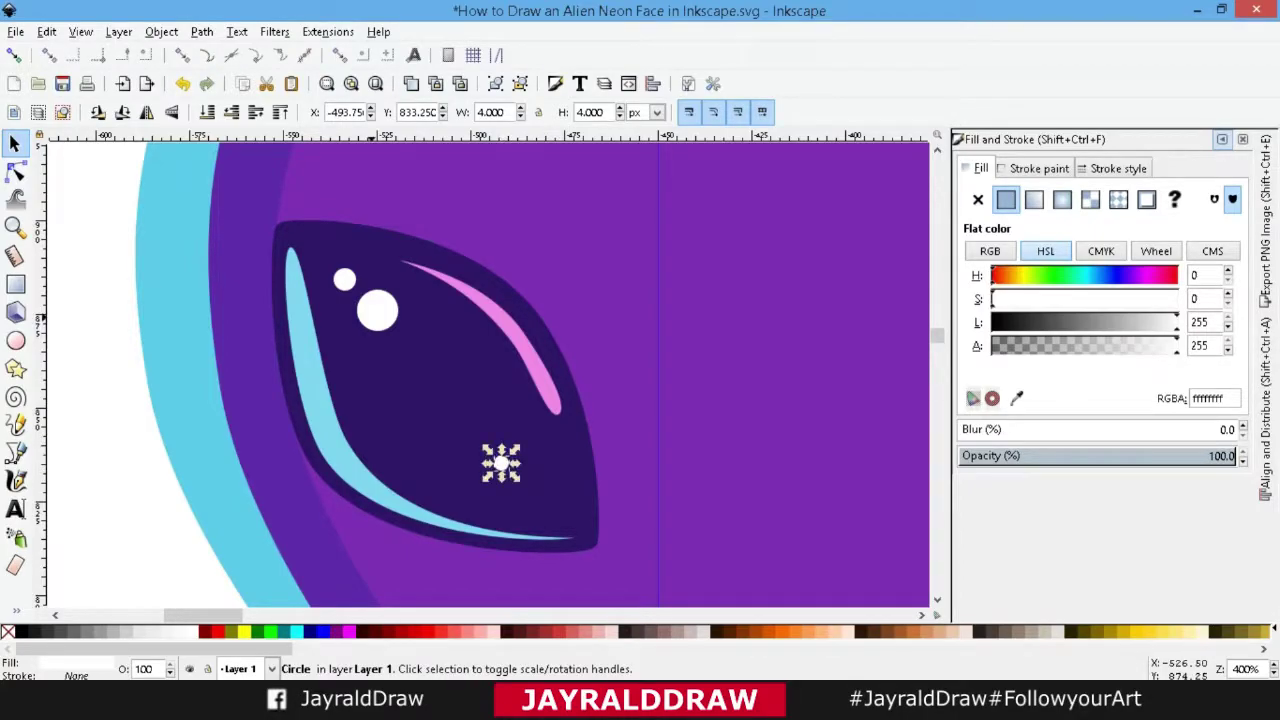
{"action": "left_click", "coordinate": [322, 288]}
Raise the dark eye to the top, fill it red, and enlarge it slightly up-left.
{"action": "left_click", "coordinate": [165, 383]}
{"action": "key", "text": "minus"}
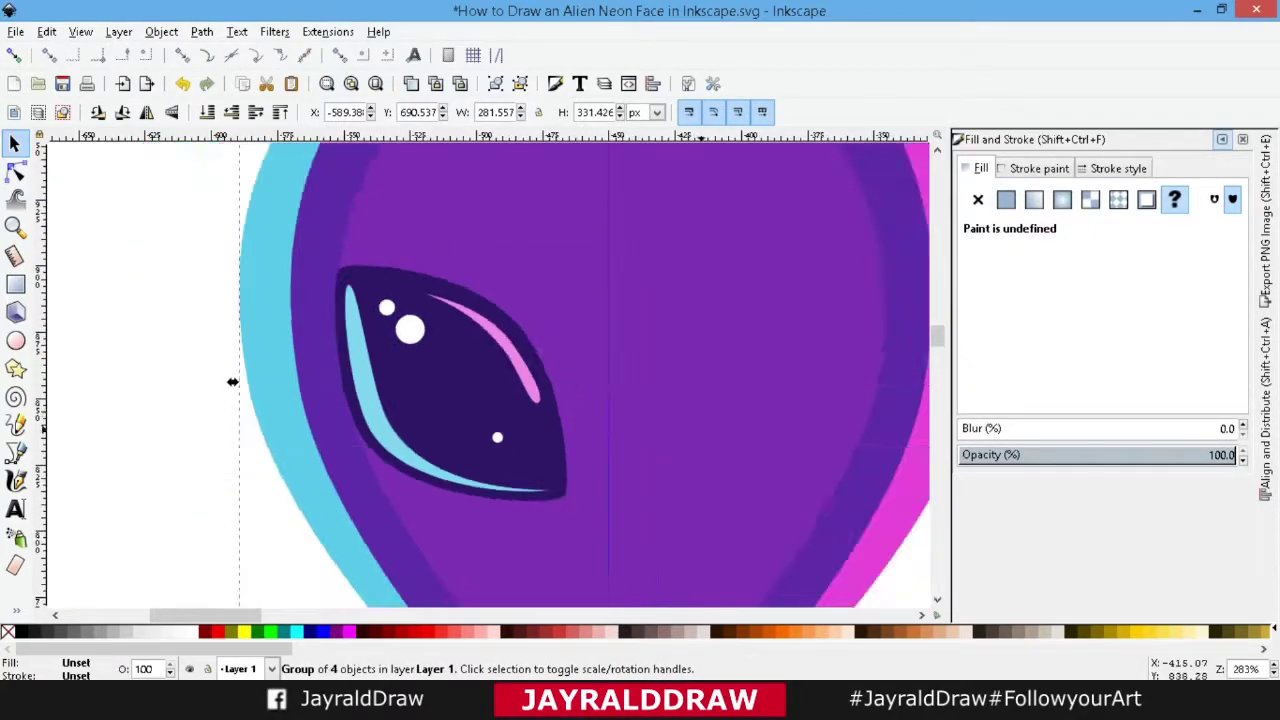
{"action": "left_click", "coordinate": [460, 420], "text": "ctrl"}
{"action": "key", "text": "Home"}
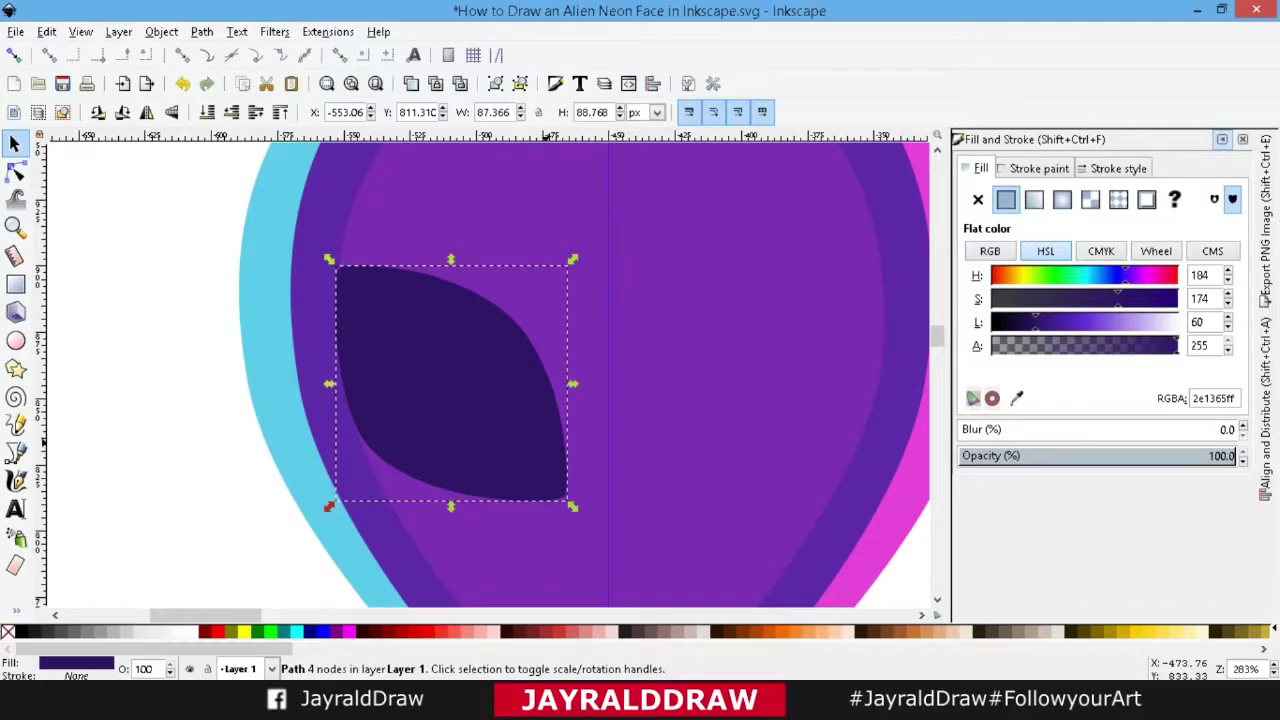
{"action": "left_click_drag", "start_coordinate": [1220, 455], "coordinate": [1082, 455]}
{"action": "left_click", "coordinate": [217, 631]}
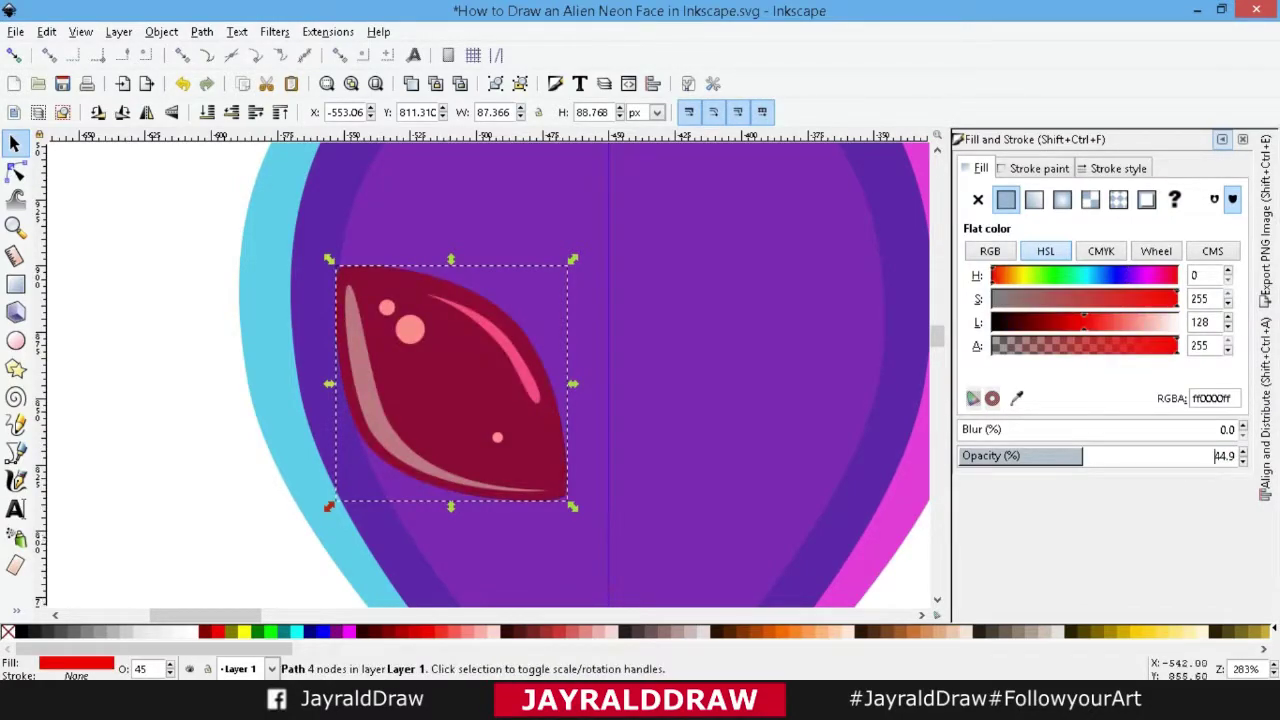
{"action": "key", "text": "greater"}
{"action": "key", "text": "greater"}
{"action": "key", "text": "greater"}
{"action": "key", "text": "greater"}
{"action": "key", "text": "greater"}
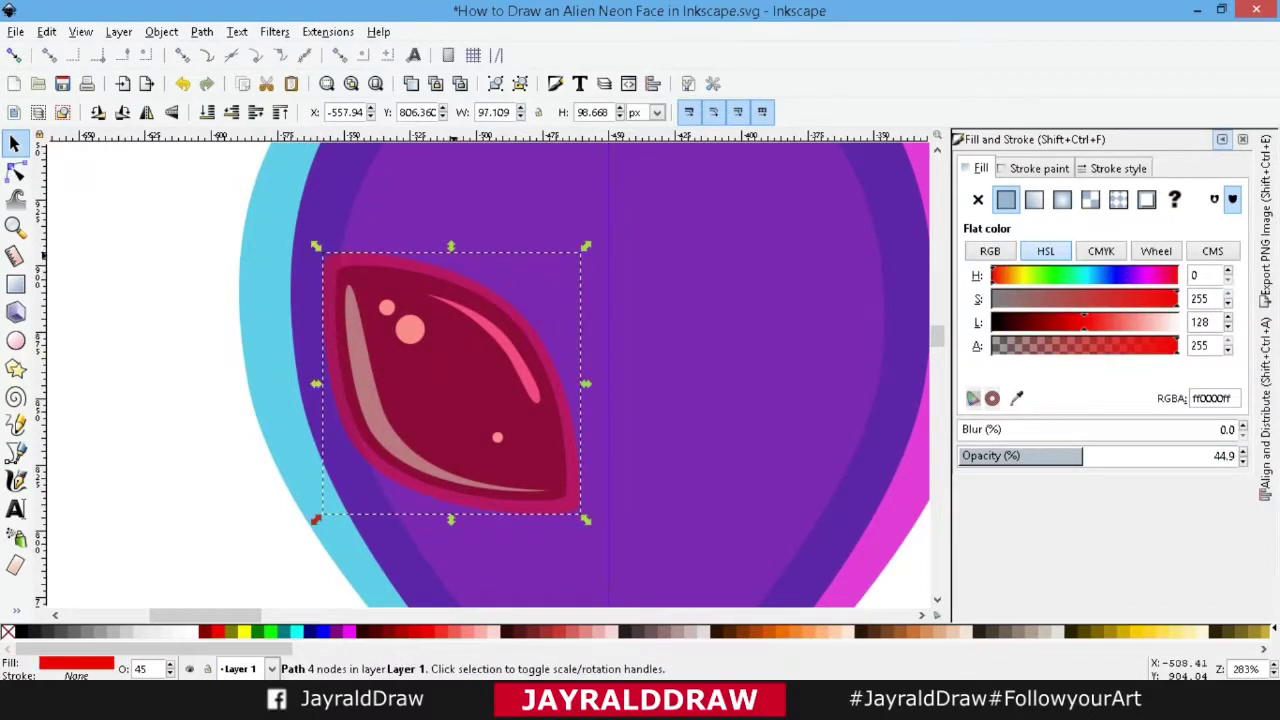
{"action": "left_click_drag", "start_coordinate": [462, 255], "coordinate": [443, 259]}
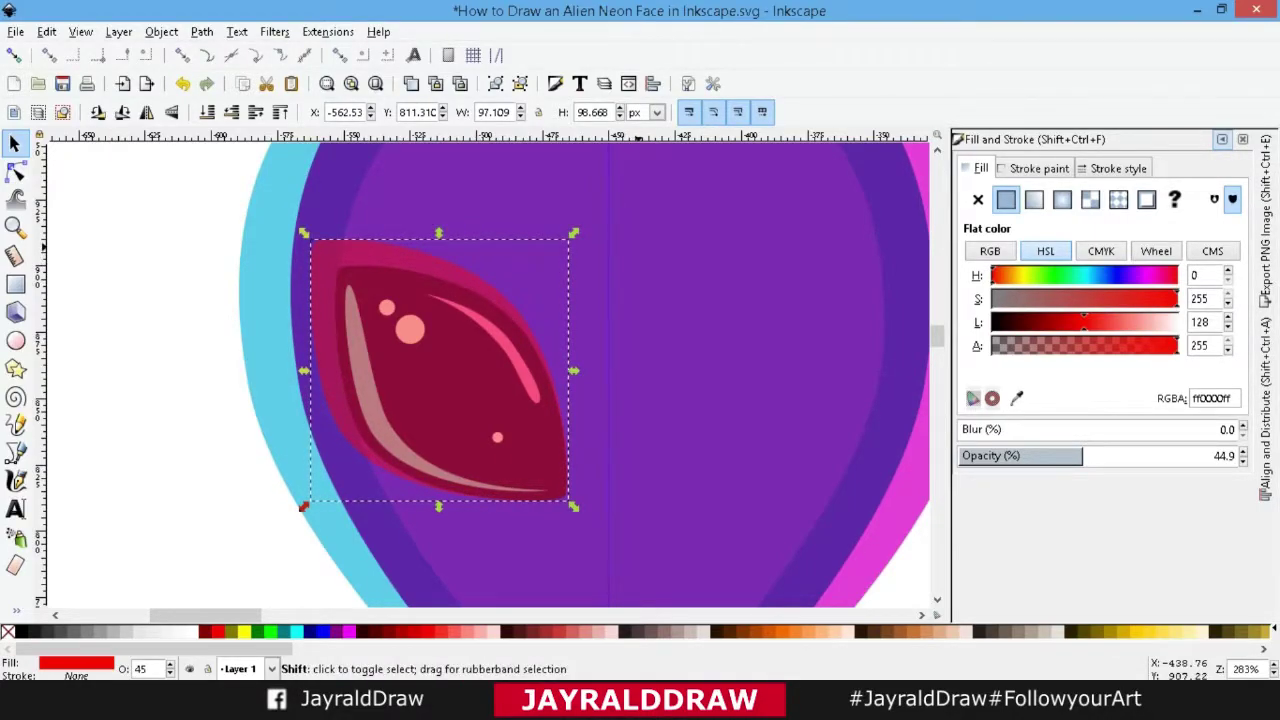
Cut the enlarged eye shape out of the purple face layer with Path > Difference.
{"action": "left_click", "coordinate": [232, 381]}
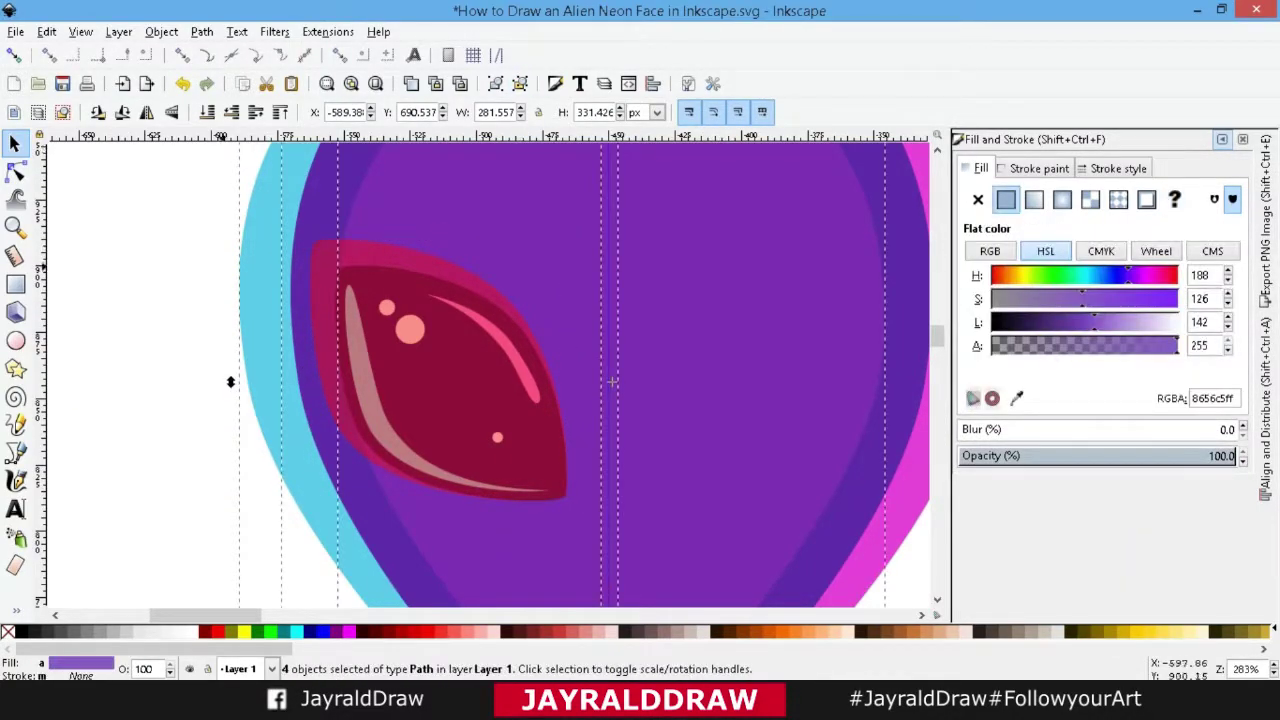
{"action": "left_click", "coordinate": [440, 380]}
{"action": "left_click", "coordinate": [800, 380], "text": "shift"}
{"action": "left_click", "coordinate": [201, 31]}
{"action": "left_click", "coordinate": [236, 160]}
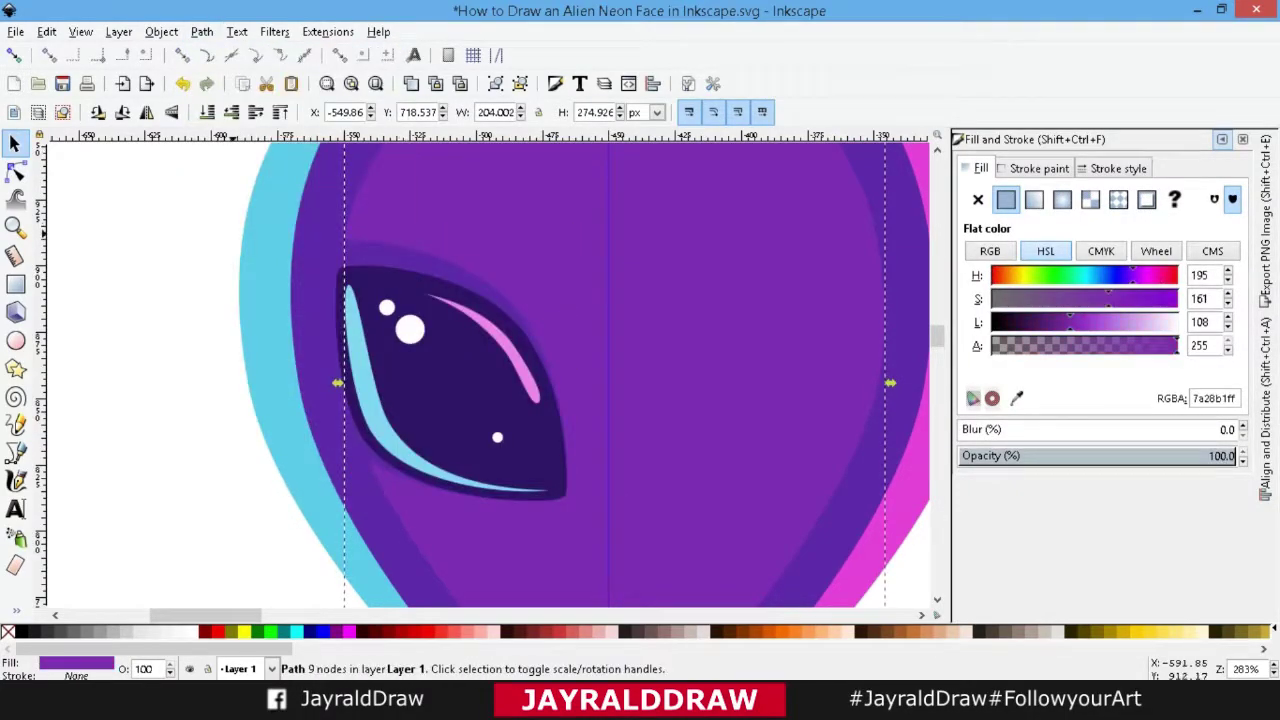
{"action": "key", "text": "ctrl+z"}
{"action": "left_click", "coordinate": [356, 259]}
{"action": "left_click", "coordinate": [800, 380], "text": "shift"}
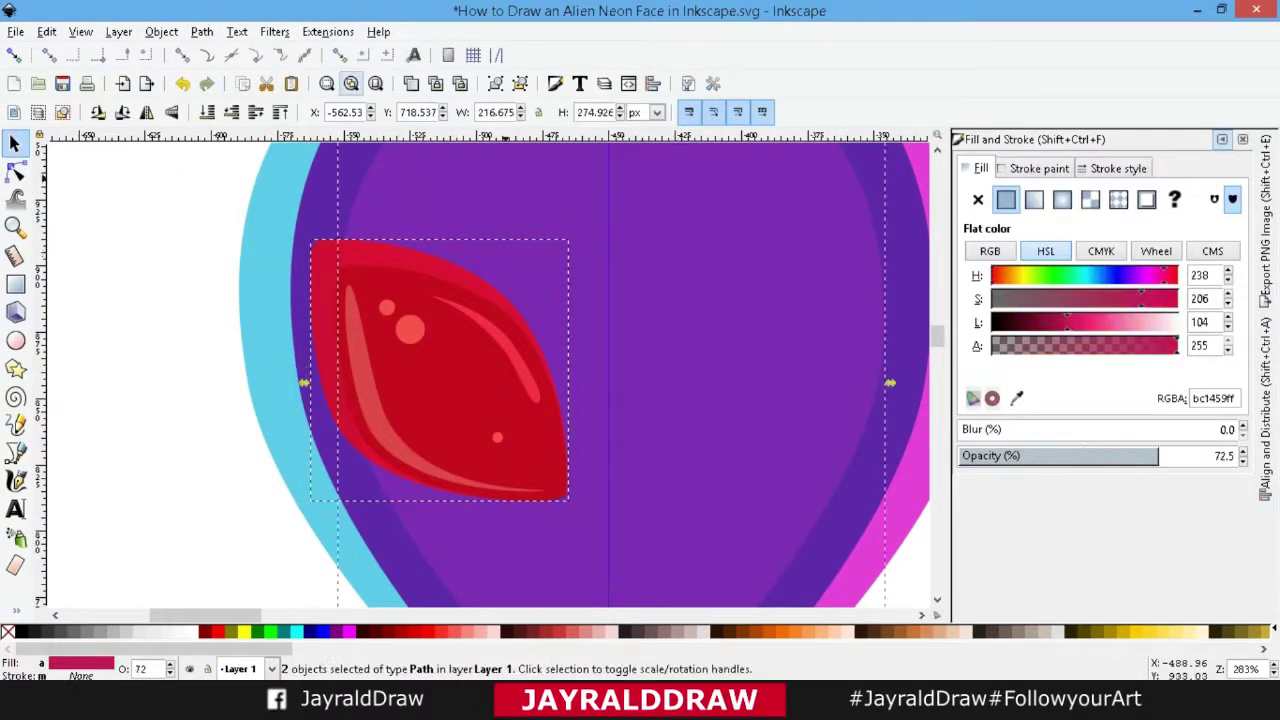
{"action": "left_click", "coordinate": [201, 31]}
{"action": "left_click", "coordinate": [236, 157]}
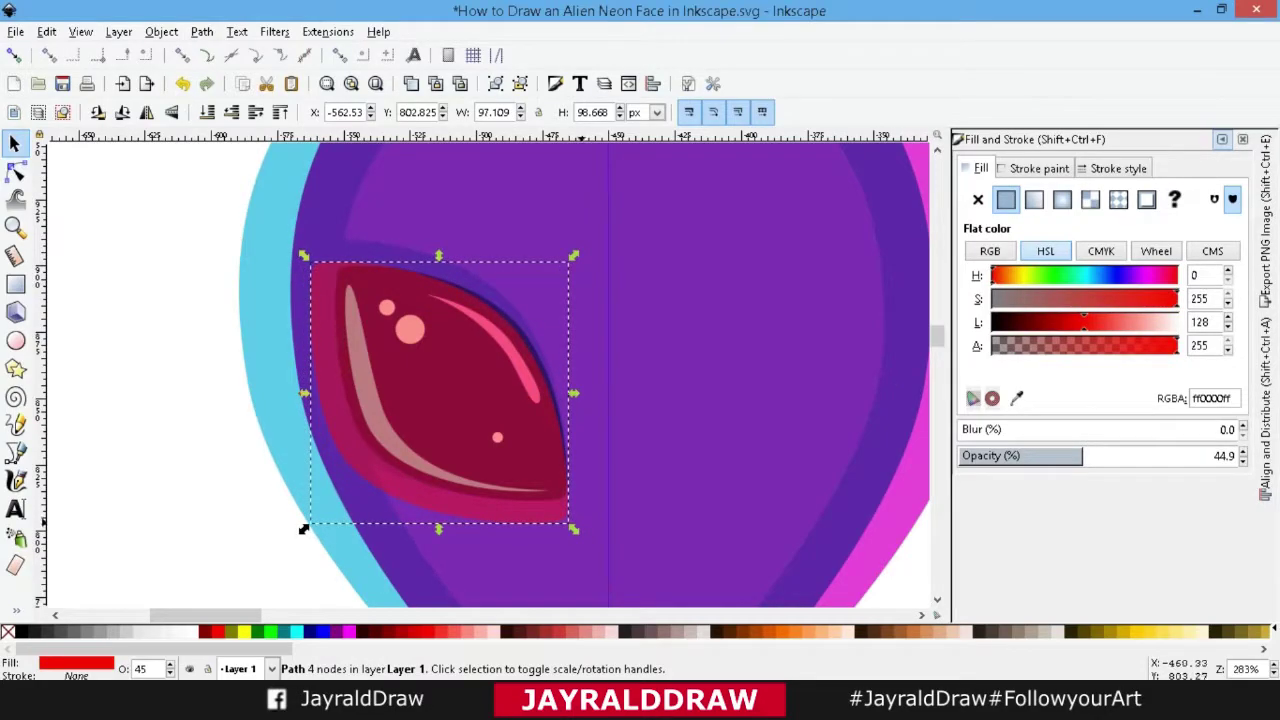
{"action": "left_click_drag", "start_coordinate": [303, 530], "coordinate": [304, 507]}
Refill the eye shape with a sampled dark purple at 100% opacity.
{"action": "key", "text": "d"}
{"action": "left_click", "coordinate": [884, 279]}
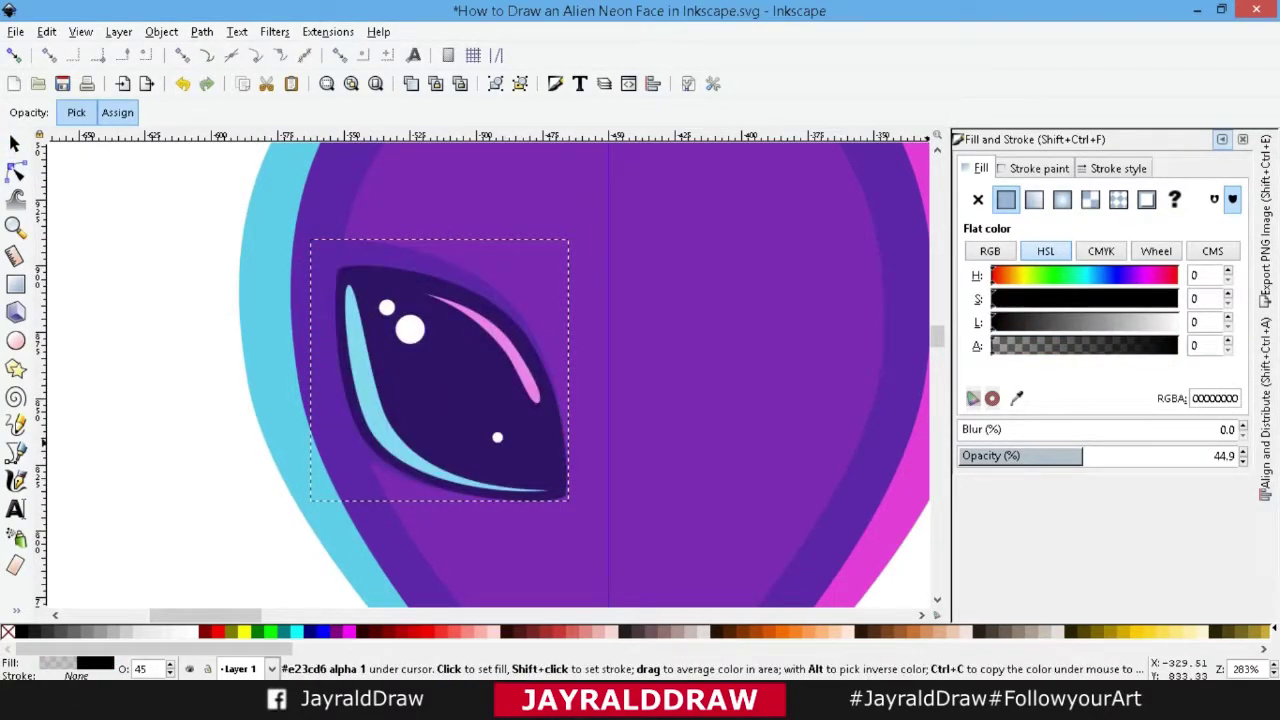
{"action": "type", "text": "100"}
{"action": "key", "text": "Return"}
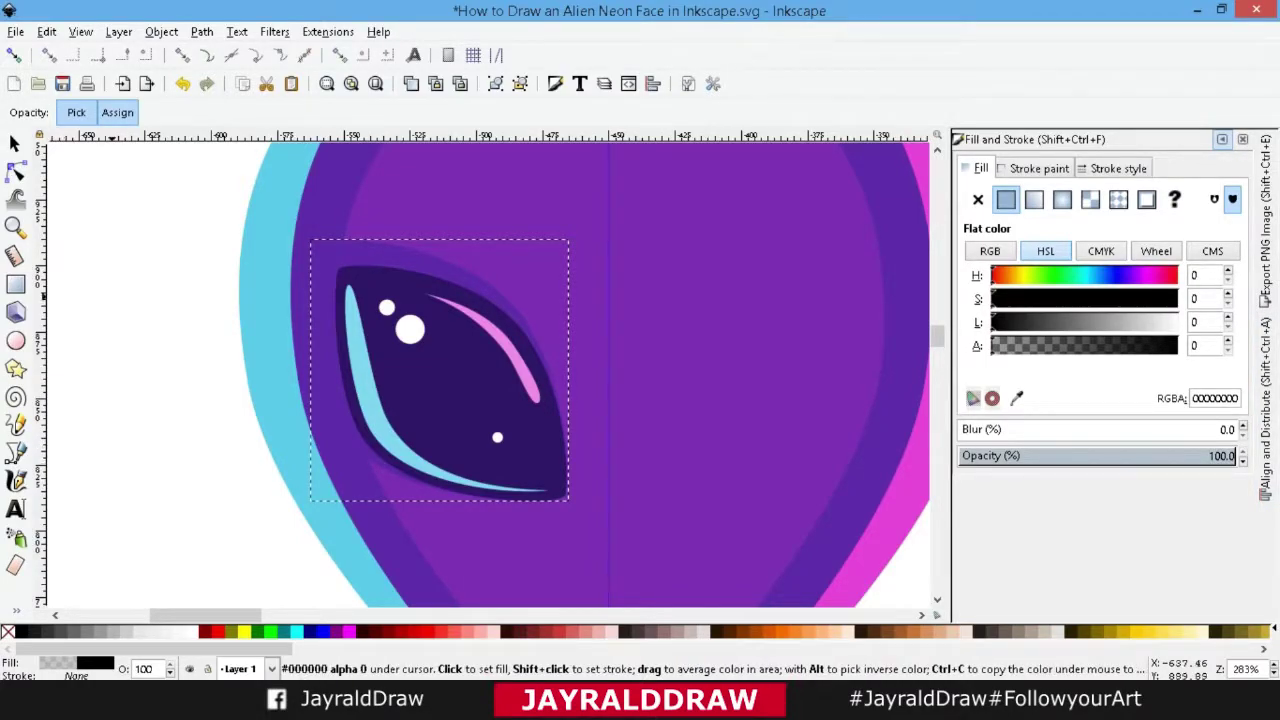
{"action": "left_click", "coordinate": [440, 400]}
Lower the dark eye beneath its highlights and stretch the purple eye copy down slightly.
{"action": "key", "text": "s"}
{"action": "left_click", "coordinate": [232, 112]}
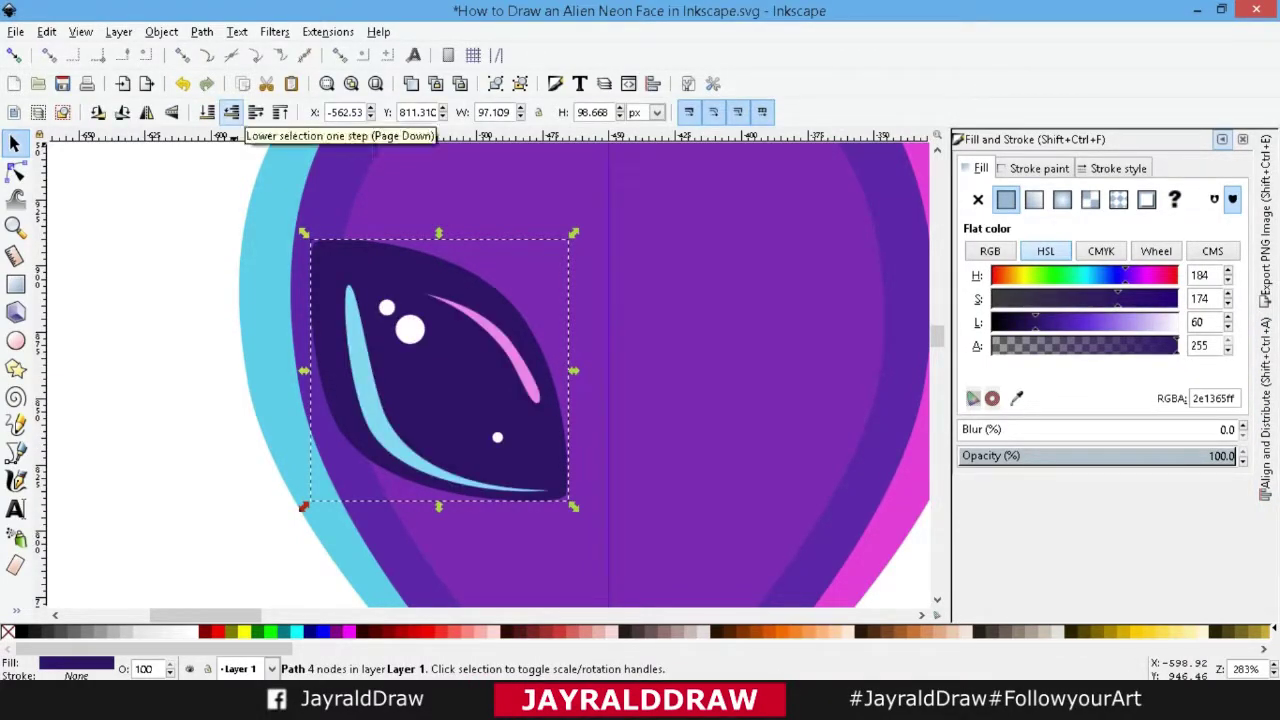
{"action": "key", "text": "d"}
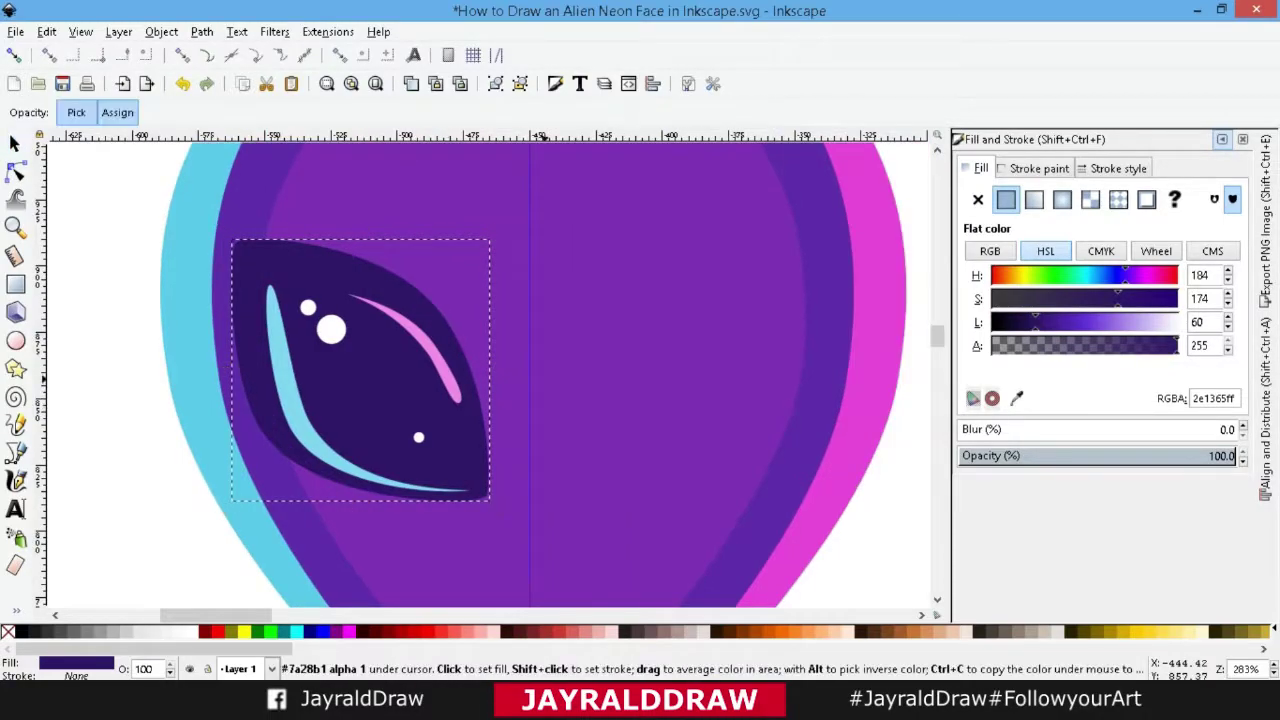
{"action": "left_click", "coordinate": [360, 530]}
{"action": "key", "text": "s"}
{"action": "left_click_drag", "start_coordinate": [360, 530], "coordinate": [360, 501]}
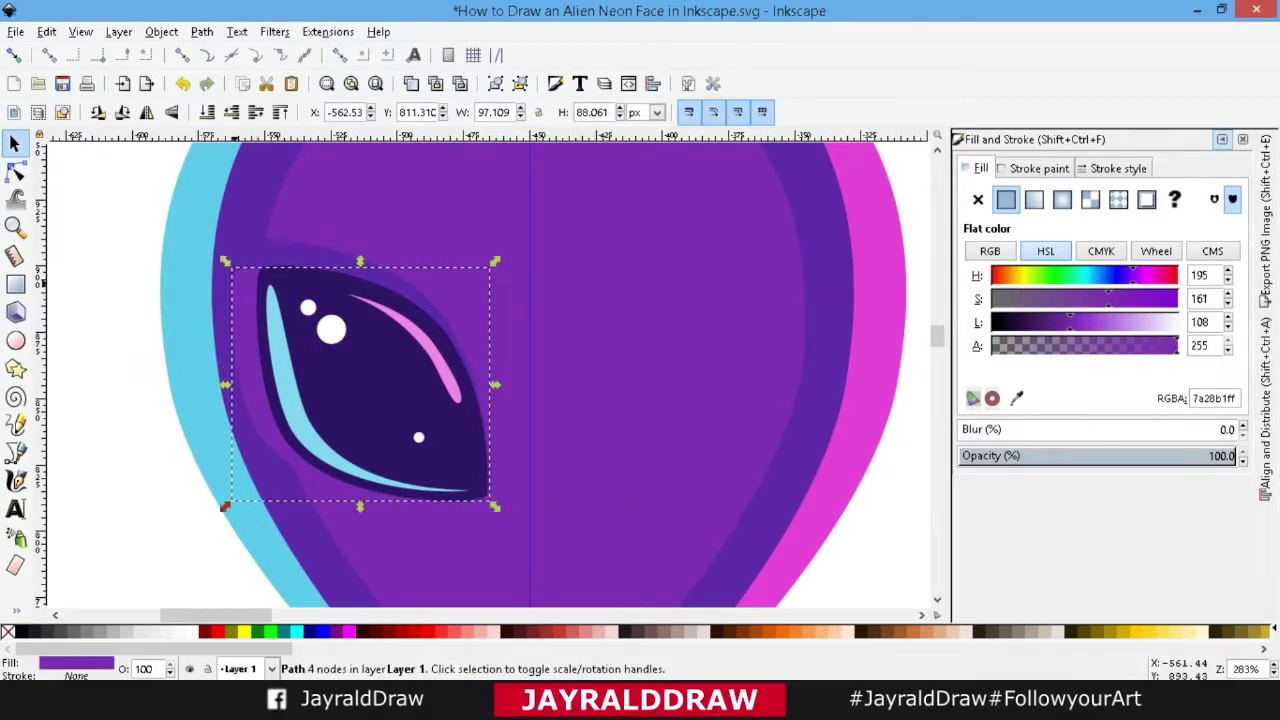
{"action": "left_click_drag", "start_coordinate": [224, 383], "coordinate": [250, 383]}
{"action": "left_click_drag", "start_coordinate": [373, 507], "coordinate": [373, 537]}
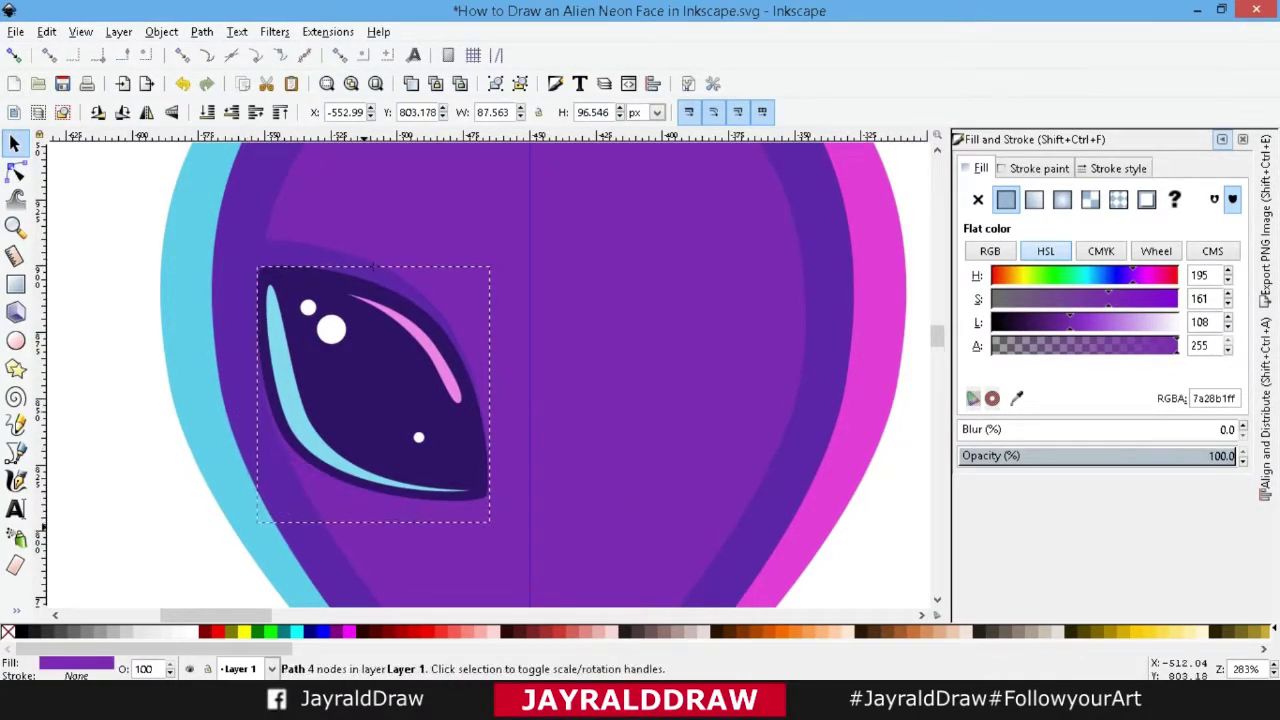
{"action": "key", "text": "ctrl+z"}
{"action": "key", "text": "ctrl+z"}
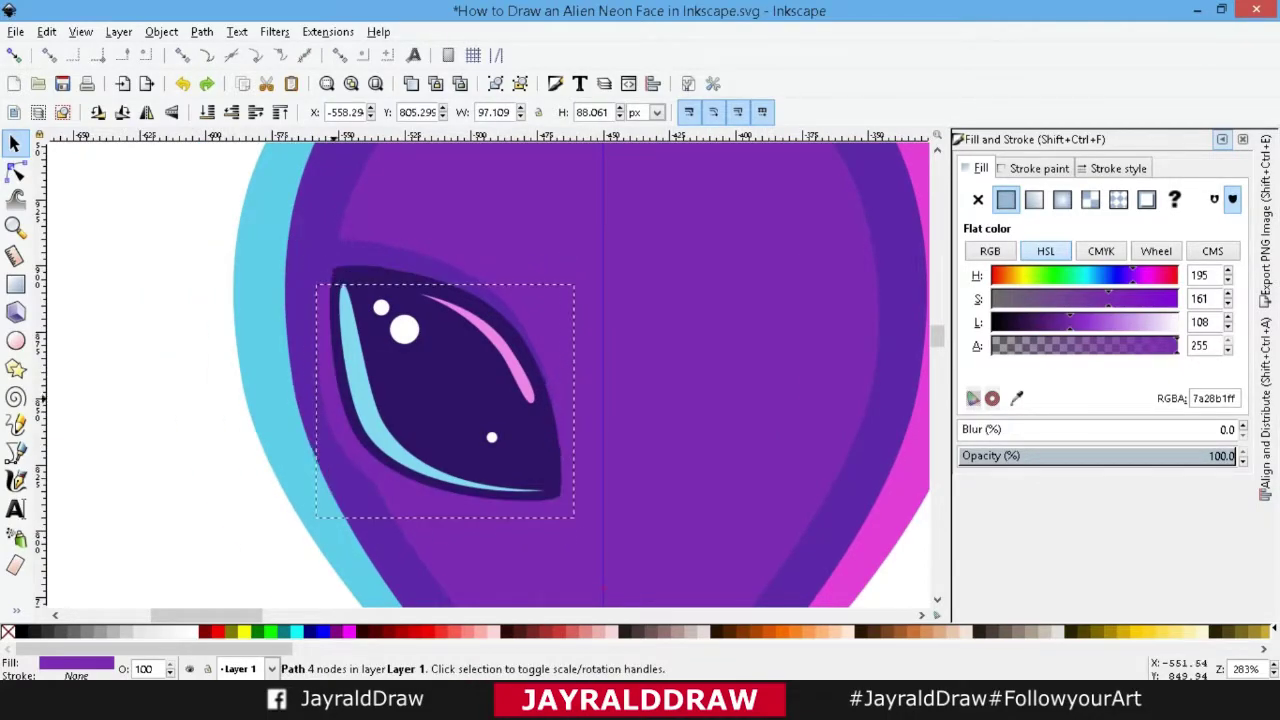
{"action": "left_click_drag", "start_coordinate": [458, 513], "coordinate": [457, 525]}
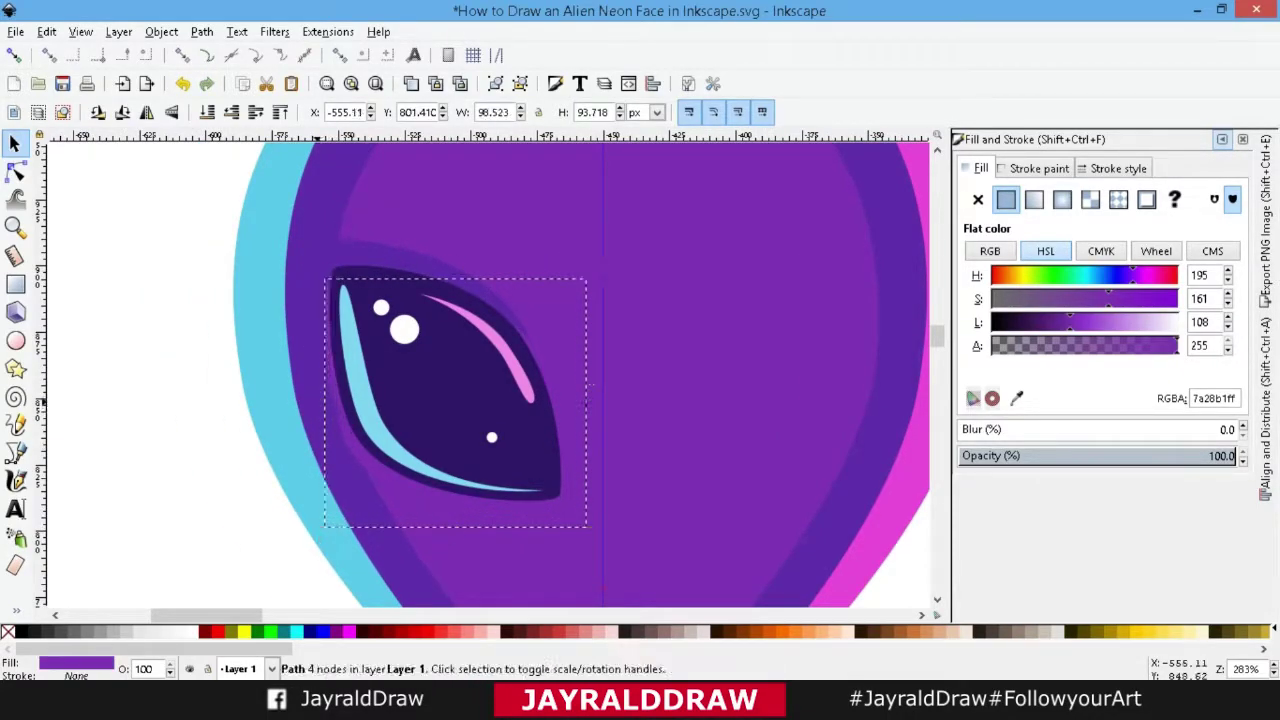
Reposition the purple eye copy behind the eye and enlarge the dark eye slightly.
{"action": "scroll", "coordinate": [490, 375], "scroll_direction": "right", "scroll_amount": 3}
{"action": "left_click", "coordinate": [480, 400], "text": "shift"}
{"action": "key", "text": "ctrl+minus"}
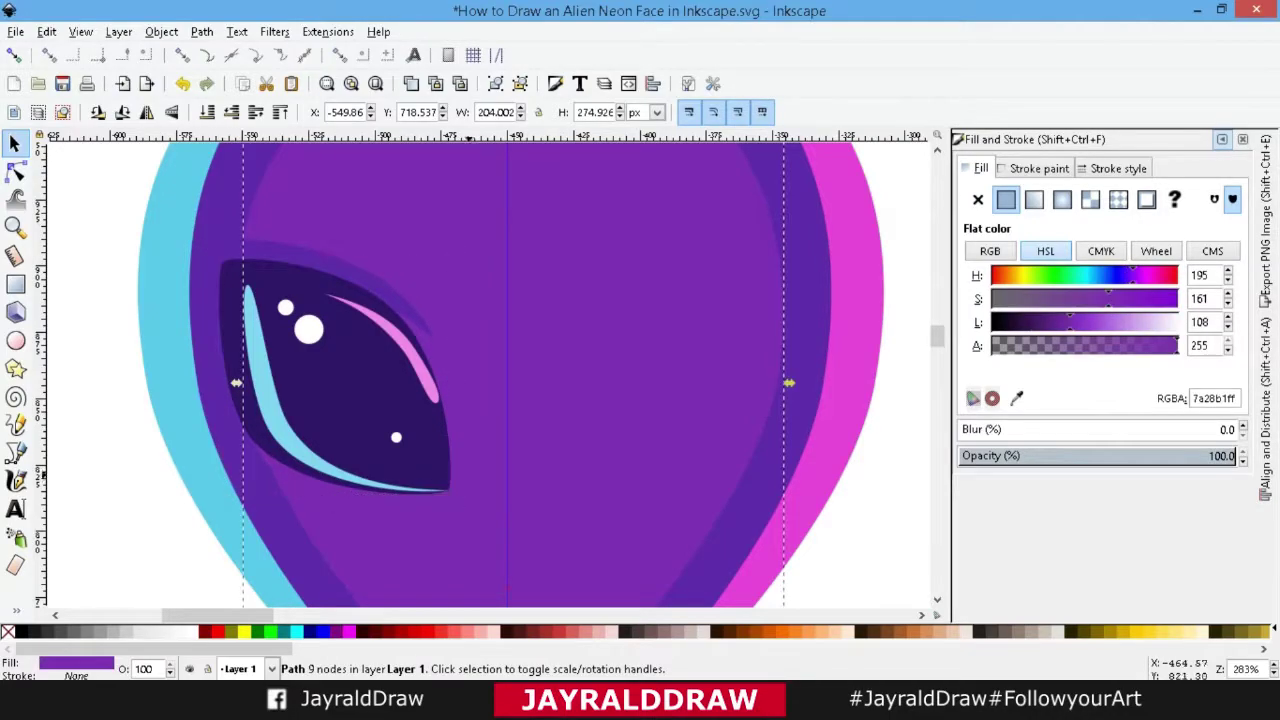
{"action": "left_click", "coordinate": [270, 477]}
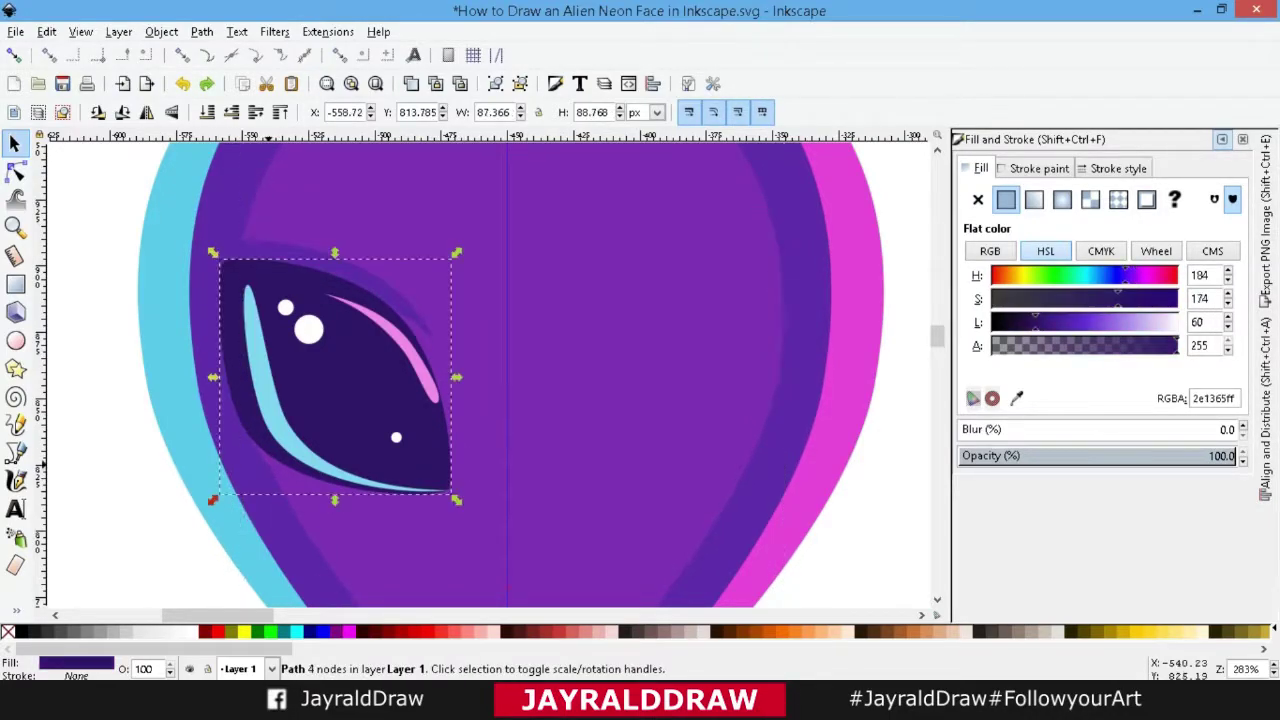
{"action": "left_click", "coordinate": [270, 477], "text": "alt"}
{"action": "left_click_drag", "start_coordinate": [270, 477], "coordinate": [262, 470]}
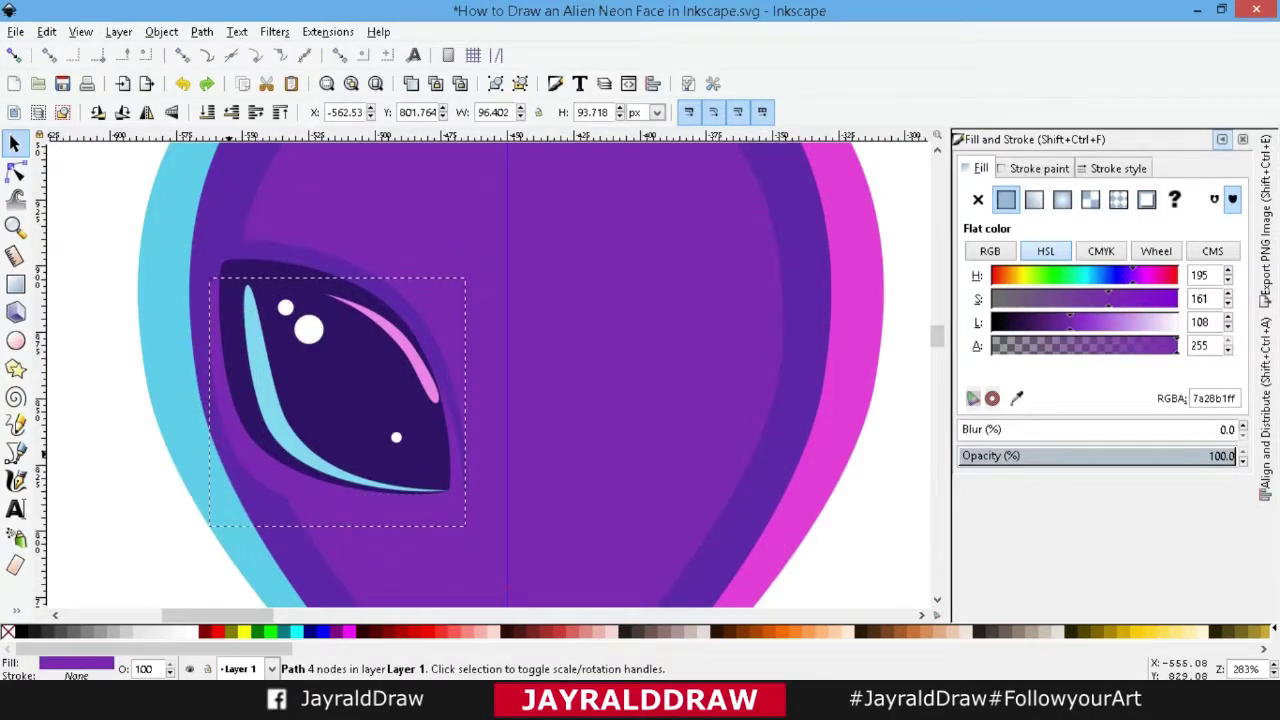
{"action": "left_click", "coordinate": [231, 447]}
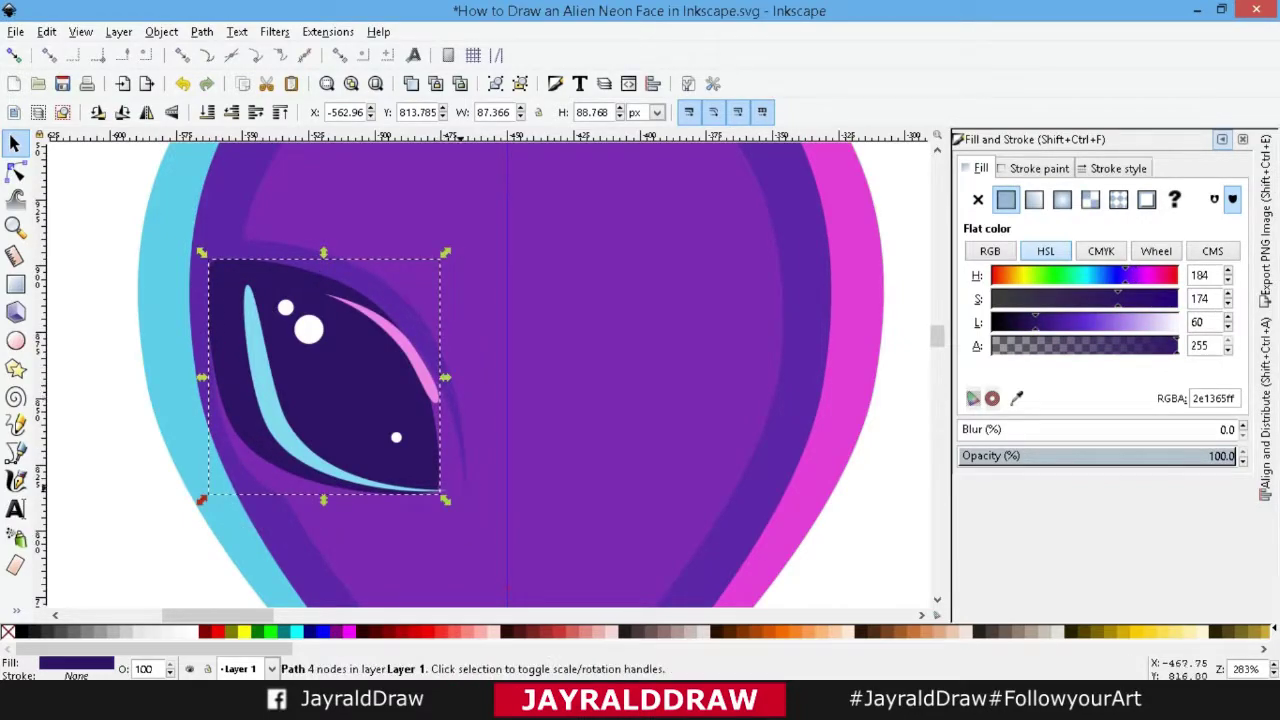
{"action": "left_click_drag", "start_coordinate": [200, 500], "coordinate": [197, 505]}
{"action": "left_click_drag", "start_coordinate": [445, 377], "coordinate": [466, 377]}
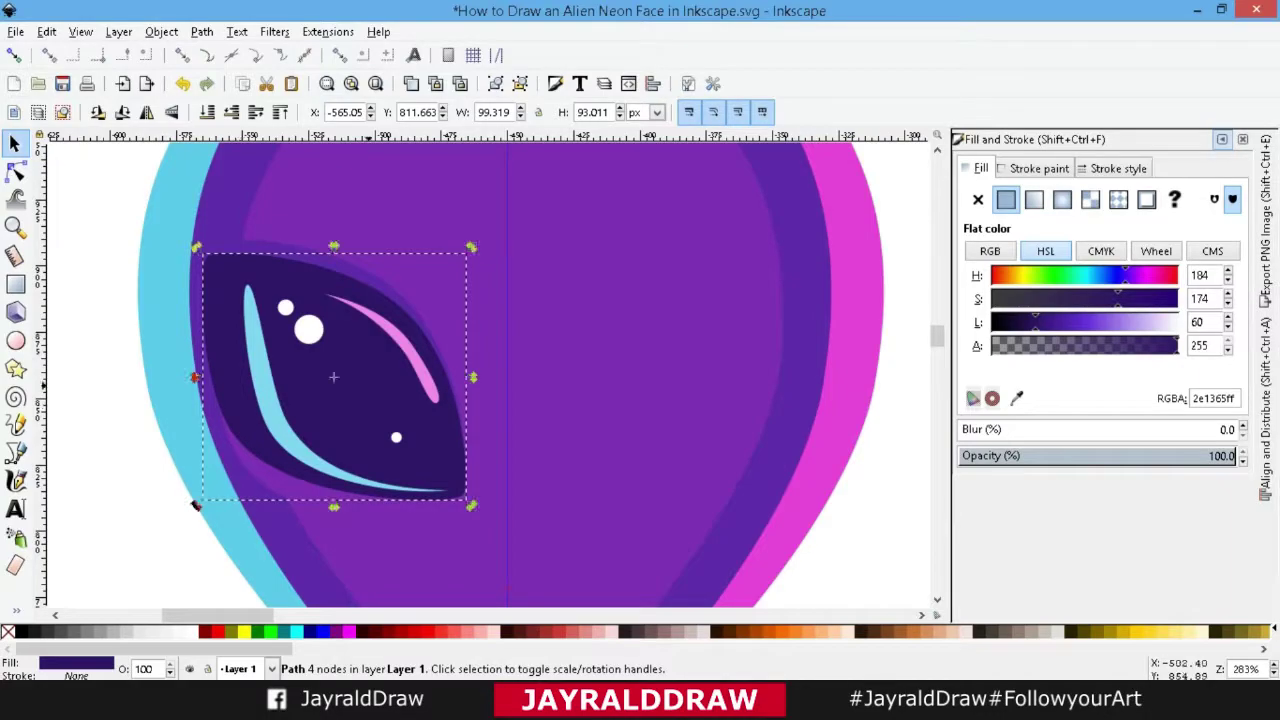
Check the eye's blue and pink streaks and white sparkles, then zoom out to the whole face.
{"action": "left_click", "coordinate": [245, 400]}
{"action": "left_click", "coordinate": [385, 330]}
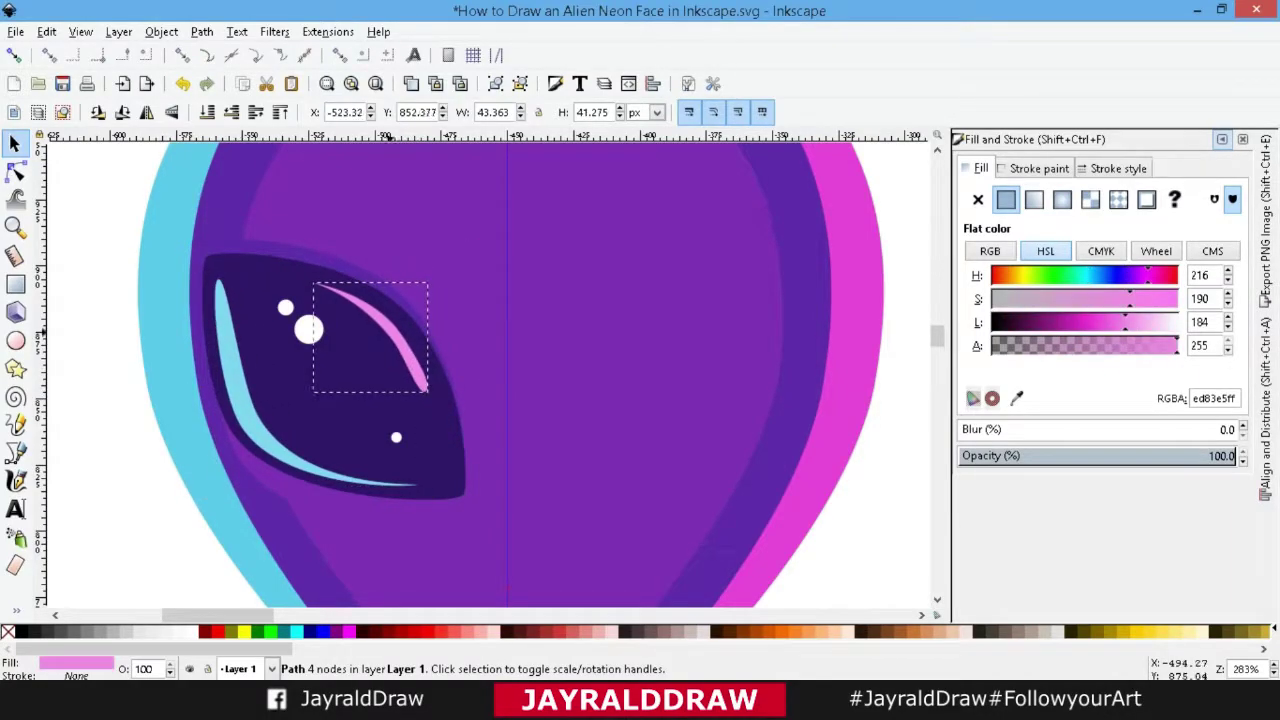
{"action": "left_click", "coordinate": [285, 307]}
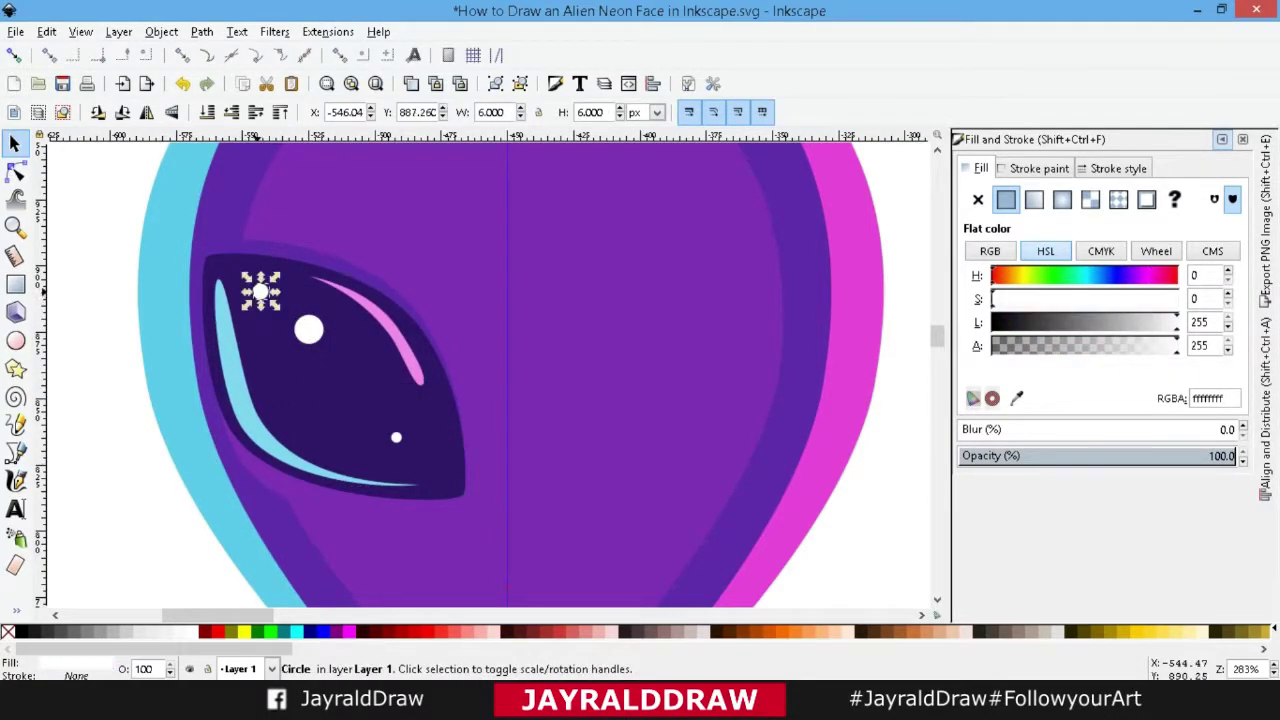
{"action": "left_click", "coordinate": [293, 322]}
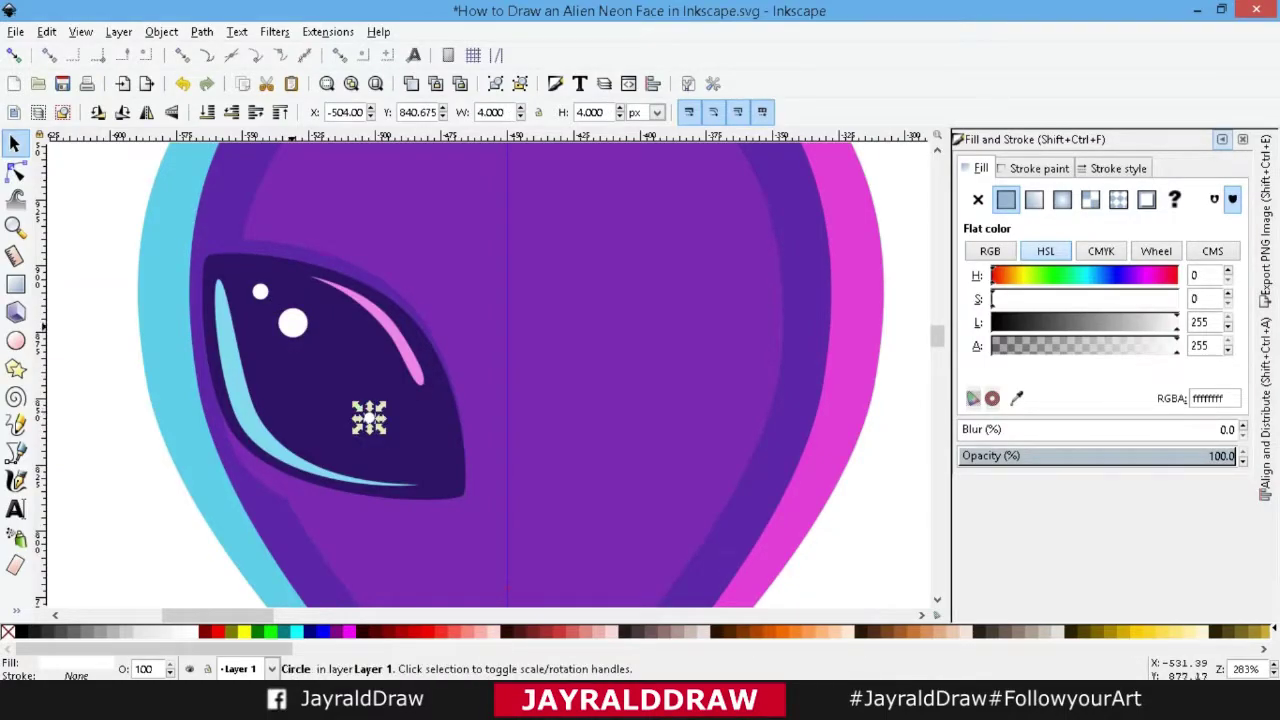
{"action": "left_click", "coordinate": [369, 417], "text": "alt"}
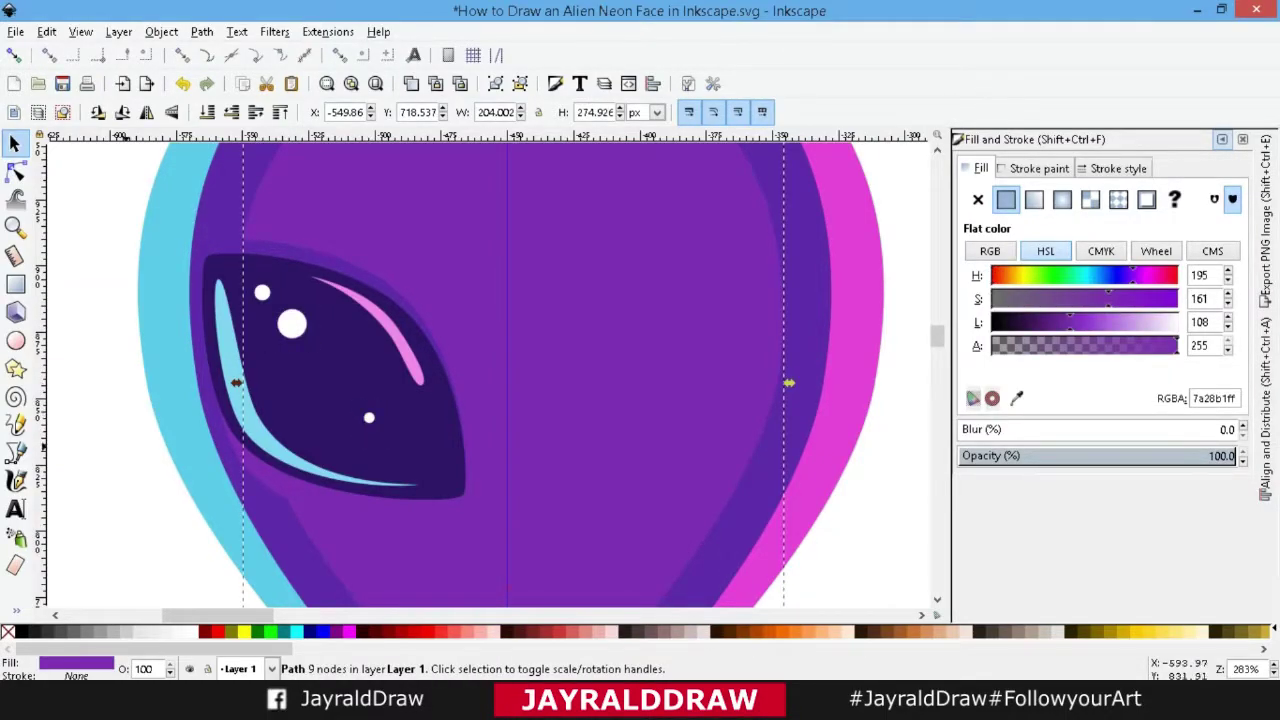
{"action": "key", "text": "Escape"}
{"action": "key", "text": "5"}
{"action": "scroll", "coordinate": [503, 375], "scroll_direction": "up", "scroll_amount": 2}
Group the eye's parts, then duplicate, mirror and move the copy to the head's right side.
{"action": "mouse_move", "coordinate": [206, 537]}
{"action": "left_mouse_down"}
{"action": "mouse_move", "coordinate": [269, 514]}
{"action": "mouse_move", "coordinate": [491, 300]}
{"action": "mouse_move", "coordinate": [492, 280]}
{"action": "left_mouse_up"}
{"action": "key", "text": "ctrl+g"}
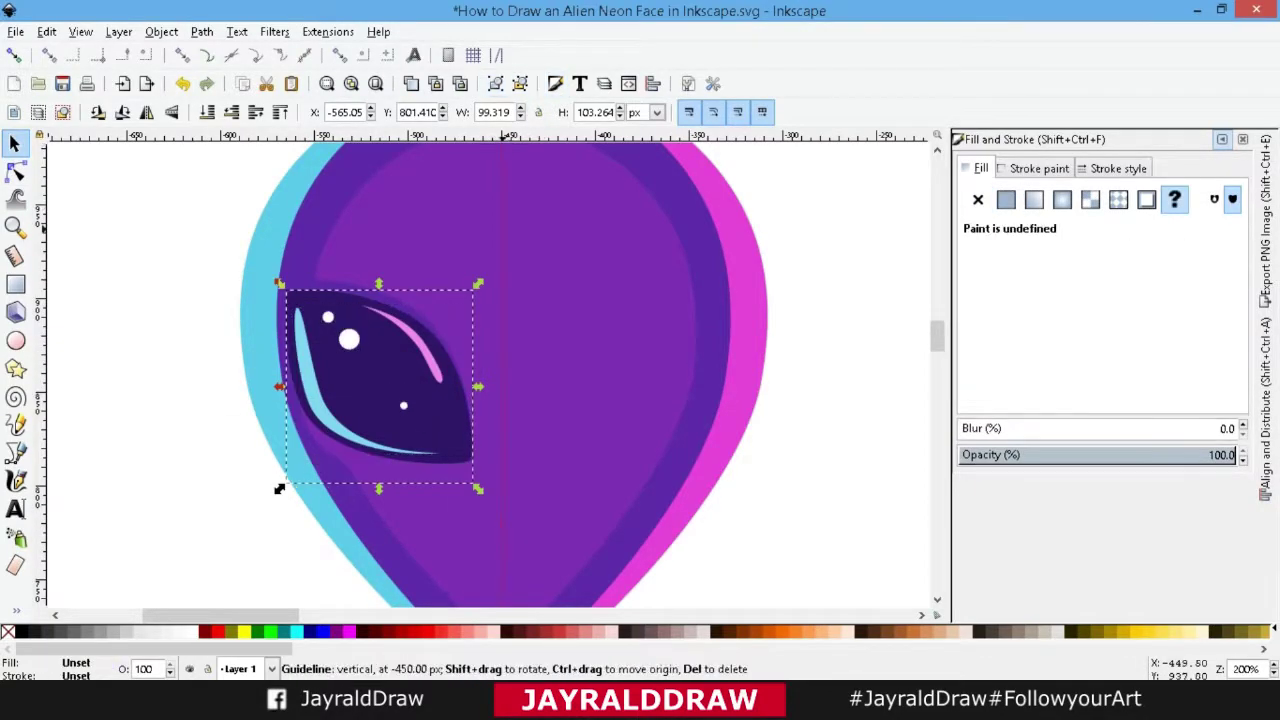
{"action": "key", "text": "ctrl+d"}
{"action": "key", "text": "h"}
{"action": "left_click_drag", "start_coordinate": [380, 400], "coordinate": [614, 399]}
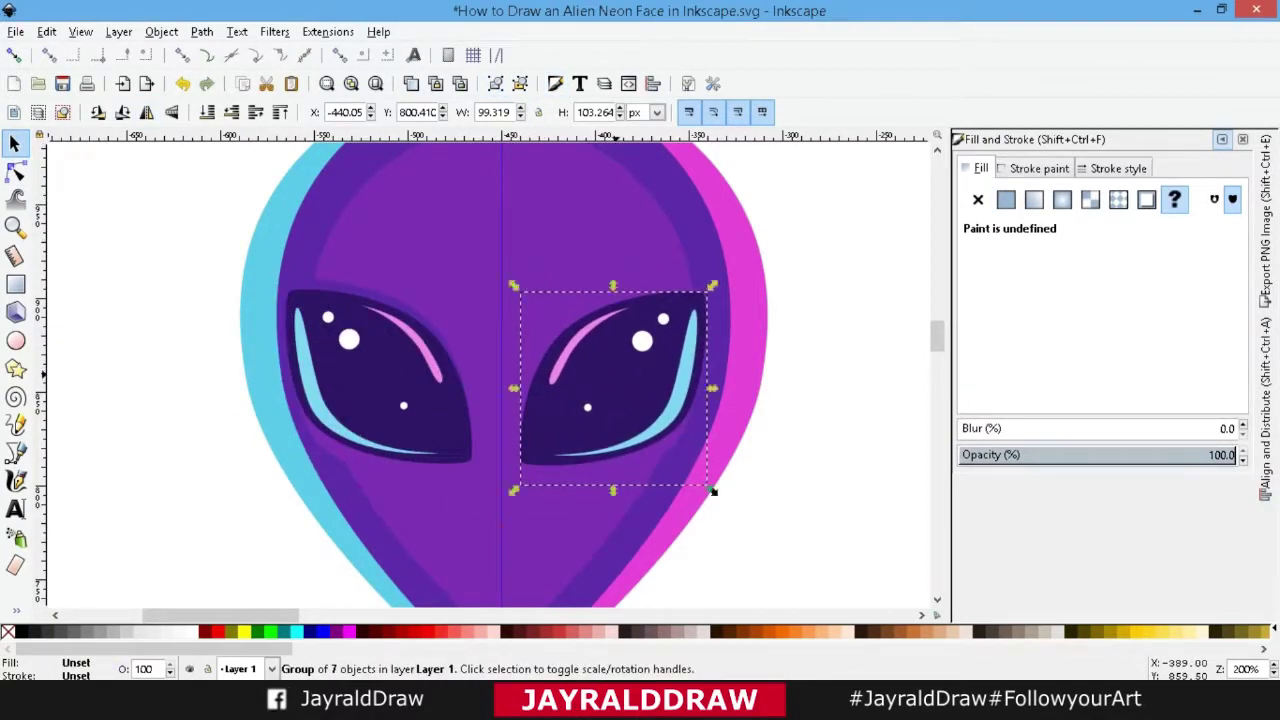
Align the eyes relative to the head shape with Align and Distribute.
{"action": "left_click", "coordinate": [702, 381]}
{"action": "left_click", "coordinate": [400, 400], "text": "shift"}
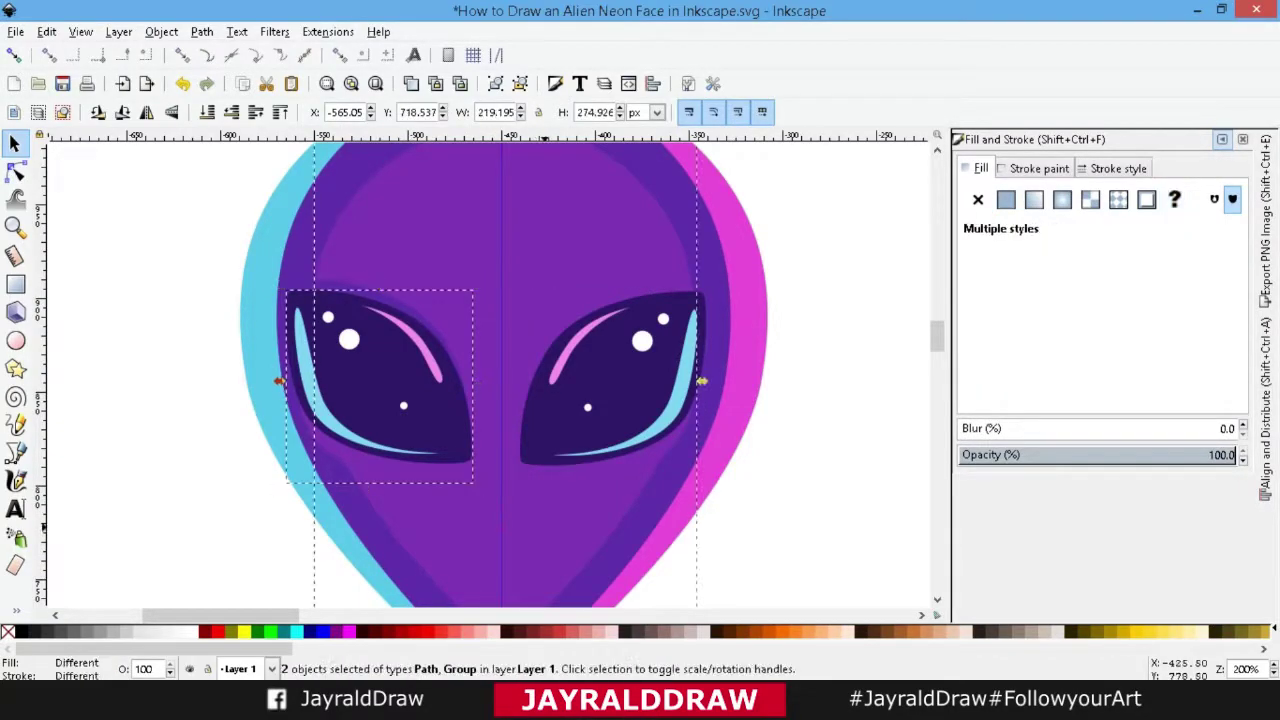
{"action": "key", "text": "shift+ctrl+a"}
{"action": "left_click", "coordinate": [1134, 260]}
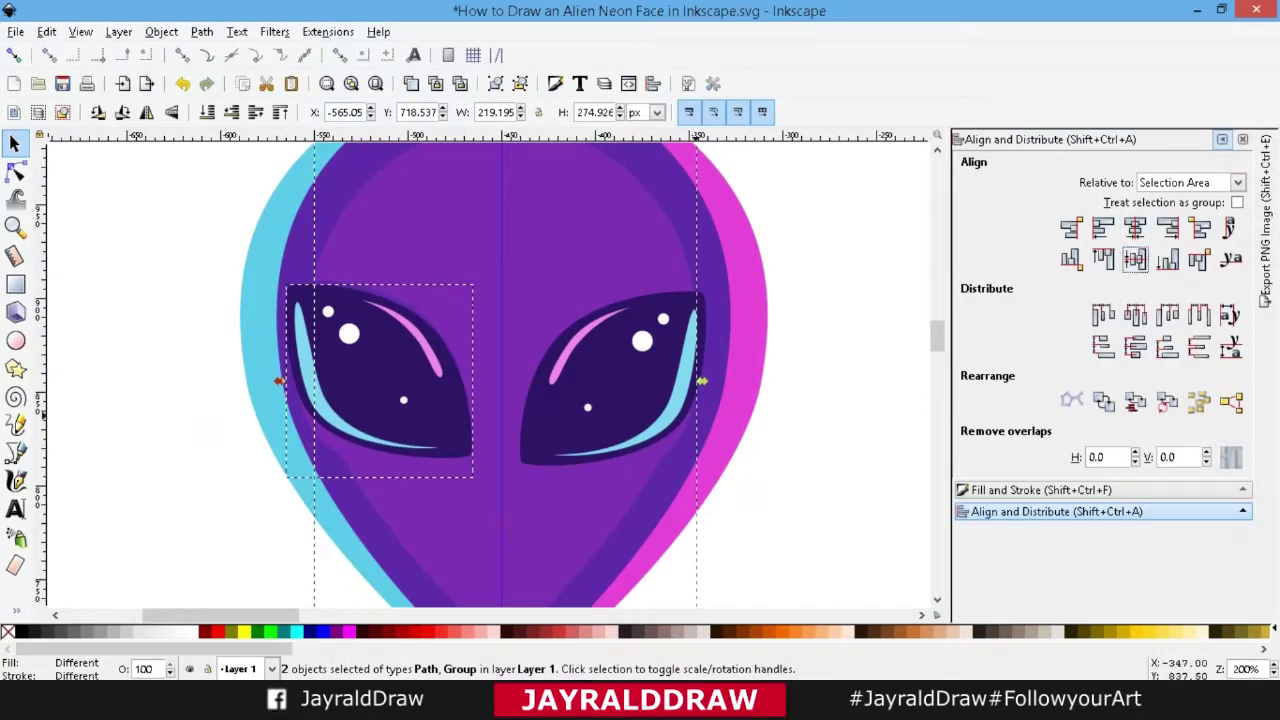
{"action": "left_click", "coordinate": [400, 400], "text": "shift"}
{"action": "left_click", "coordinate": [610, 400], "text": "shift"}
{"action": "left_click", "coordinate": [1134, 228]}
{"action": "key", "text": "ctrl+z"}
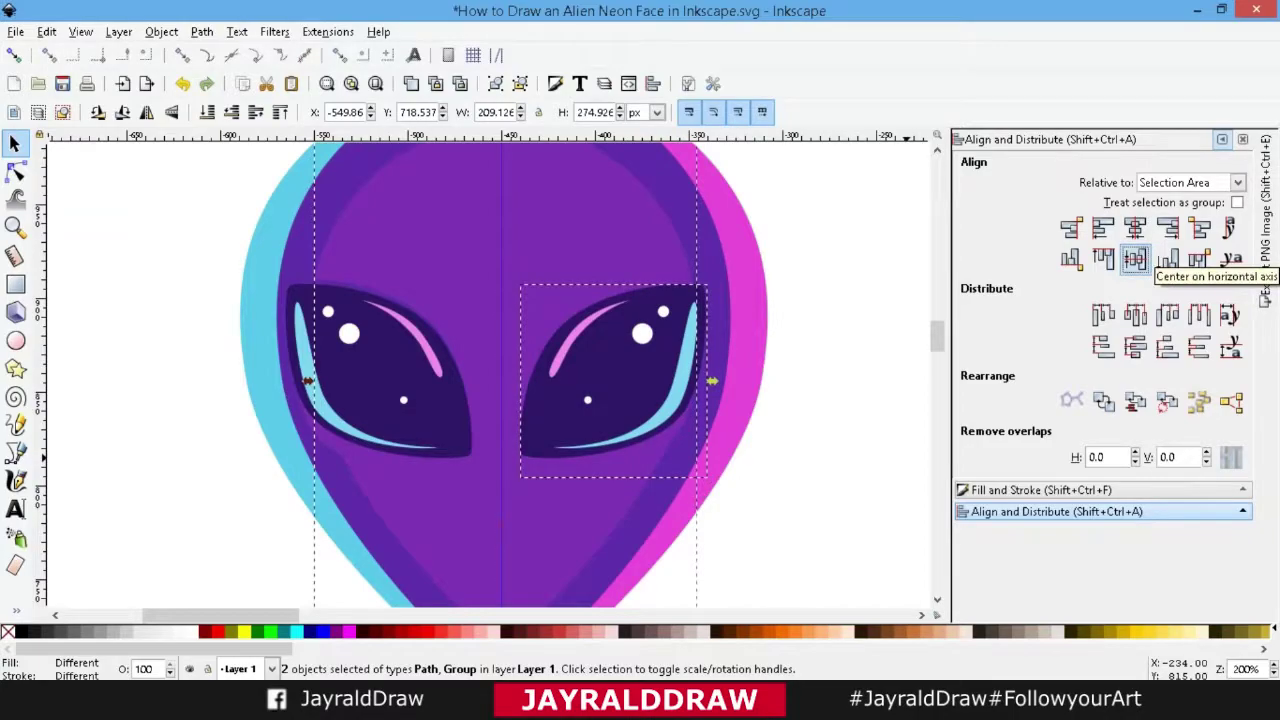
Nudge the right eye slightly further right and reselect it.
{"action": "key", "text": "Escape"}
{"action": "left_click_drag", "start_coordinate": [610, 400], "coordinate": [625, 400]}
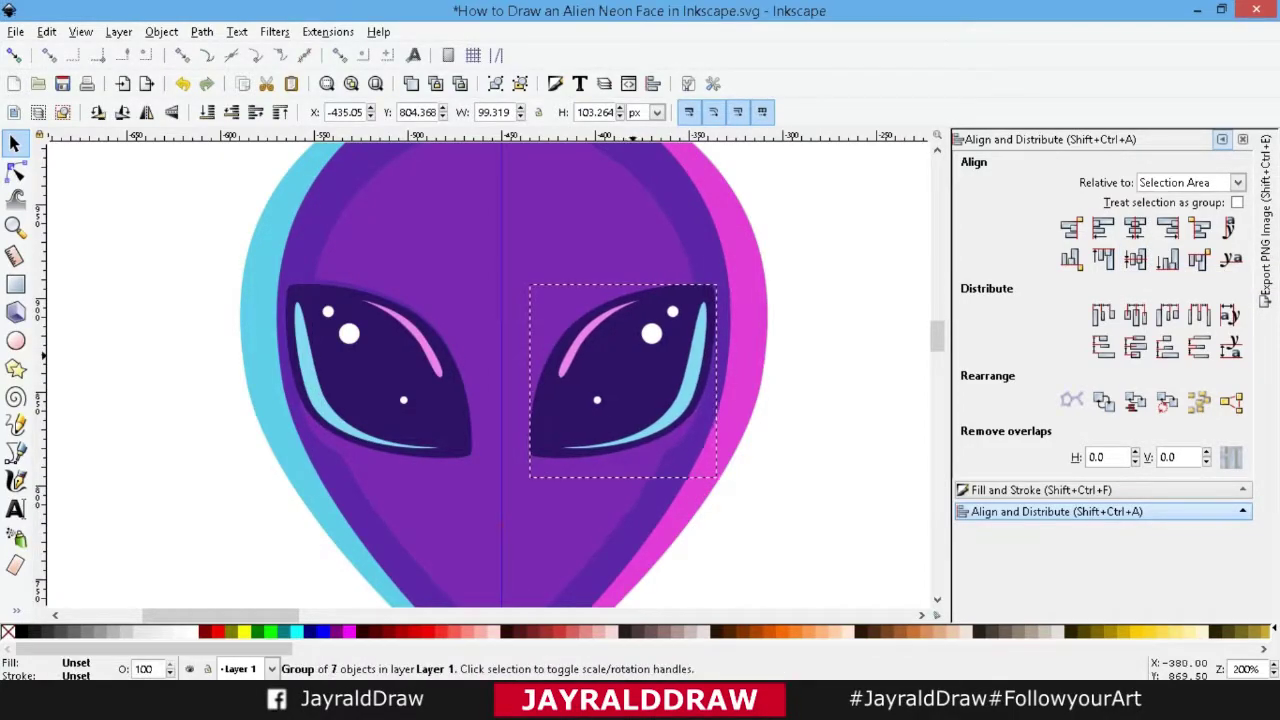
{"action": "left_click", "coordinate": [600, 520], "text": "shift"}
{"action": "key", "text": "Escape"}
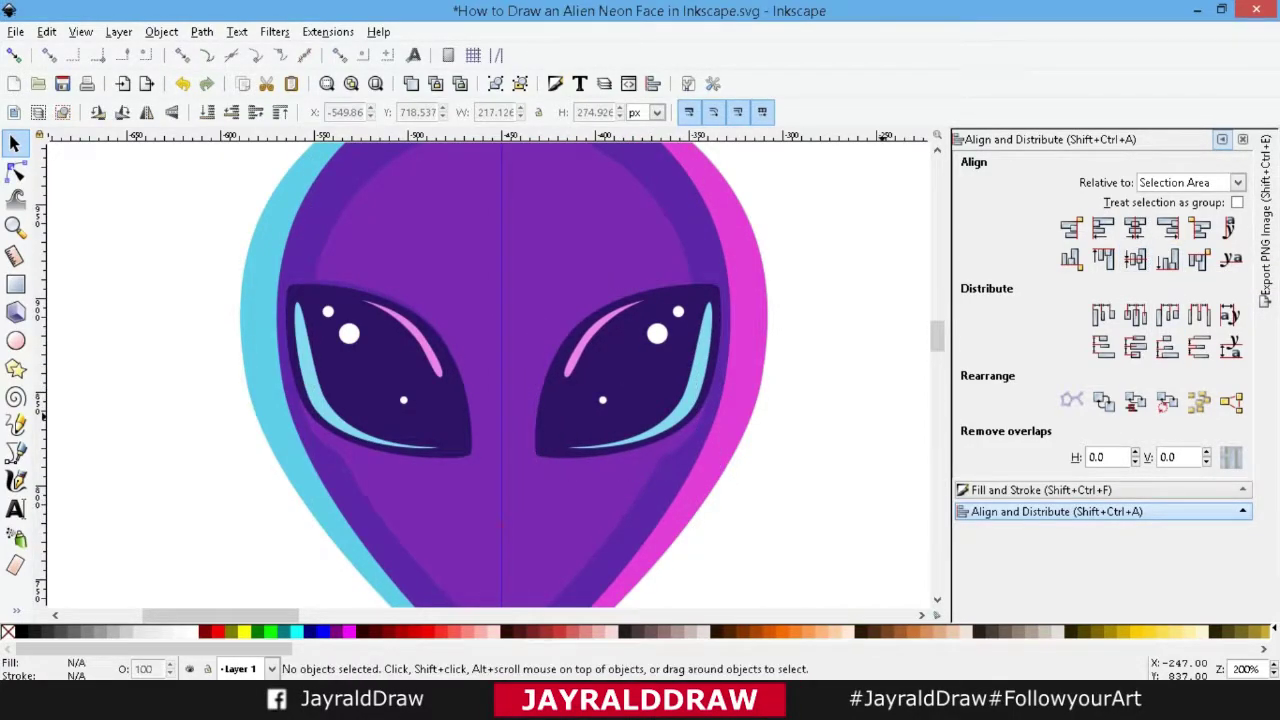
{"action": "left_click_drag", "start_coordinate": [530, 280], "coordinate": [727, 484]}
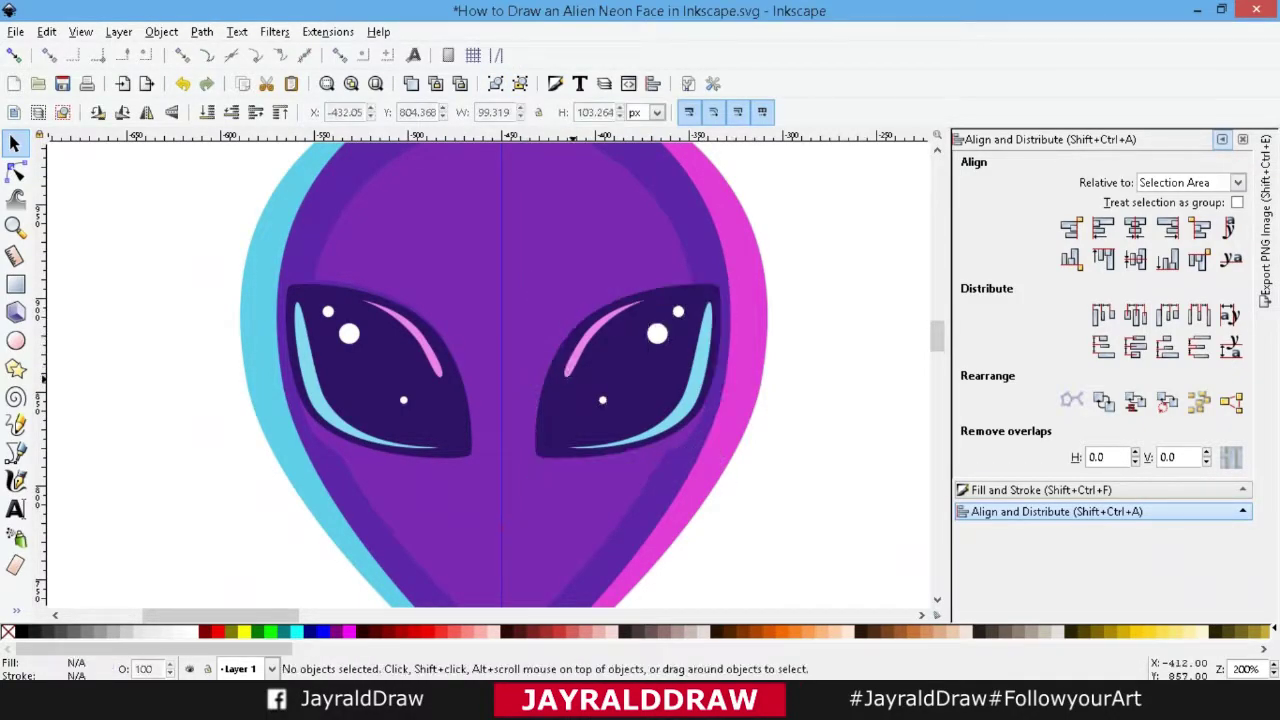
Make an aqua copy of the right eye's outer shape, resize it taller and send it behind.
{"action": "left_click_drag", "start_coordinate": [530, 280], "coordinate": [728, 463]}
{"action": "key", "text": "Home"}
{"action": "left_click", "coordinate": [296, 631]}
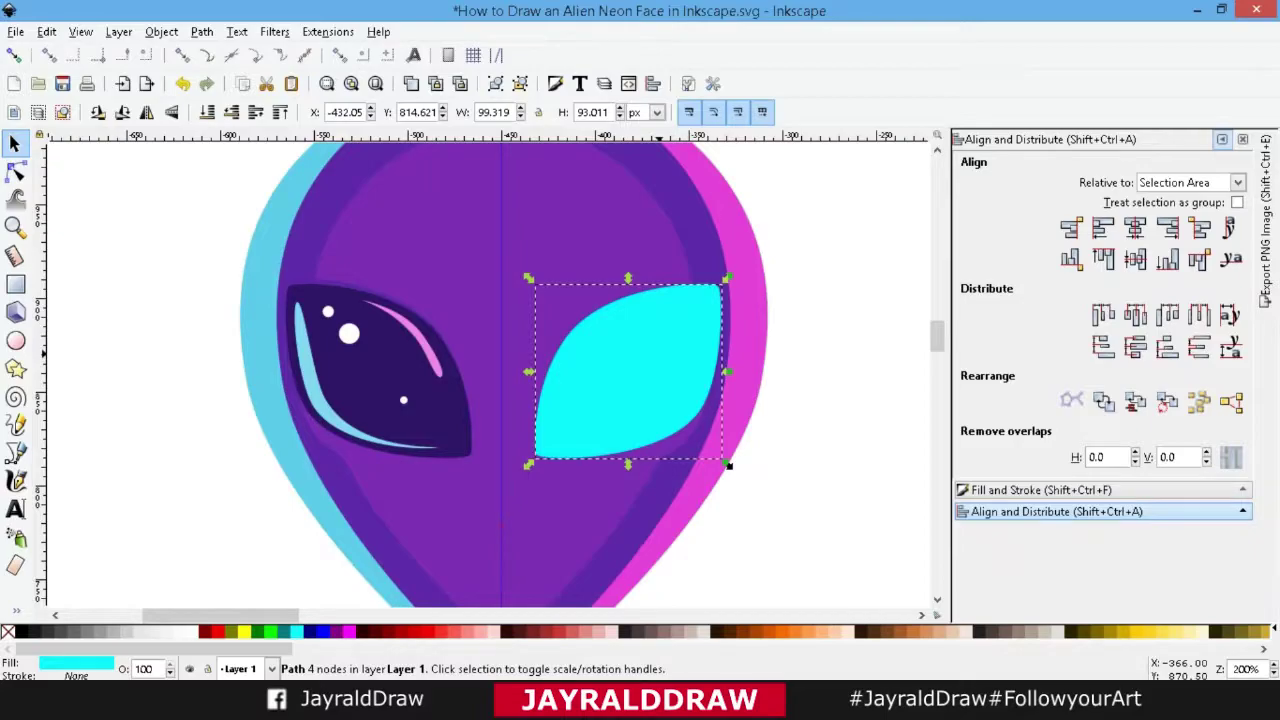
{"action": "left_click_drag", "start_coordinate": [727, 463], "coordinate": [731, 468]}
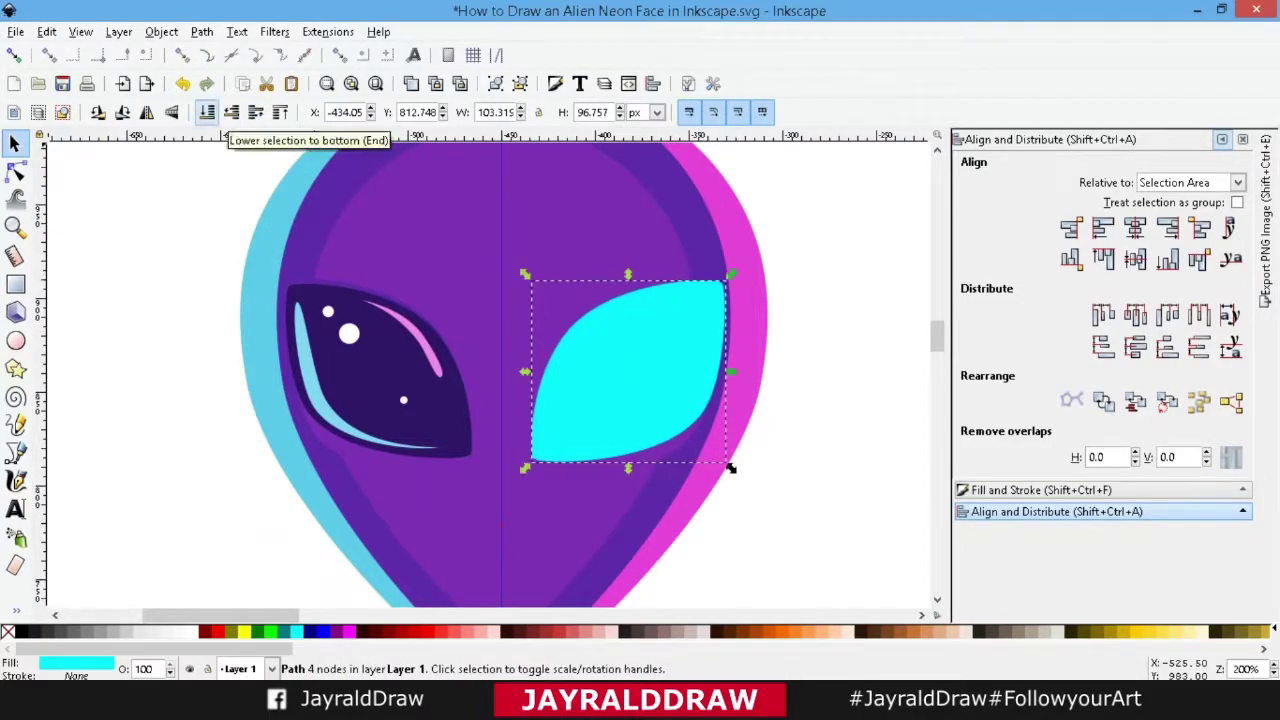
{"action": "key", "text": "Page_Down"}
{"action": "key", "text": "Page_Down"}
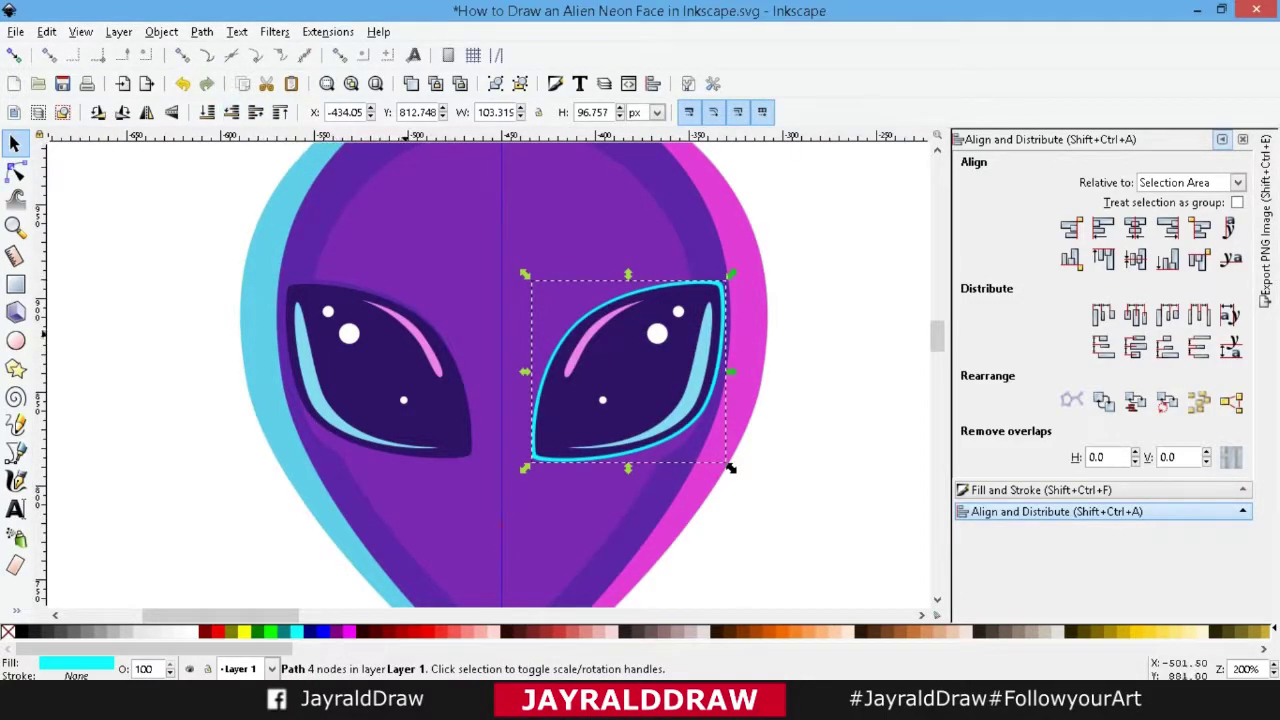
{"action": "left_click_drag", "start_coordinate": [525, 468], "coordinate": [536, 457]}
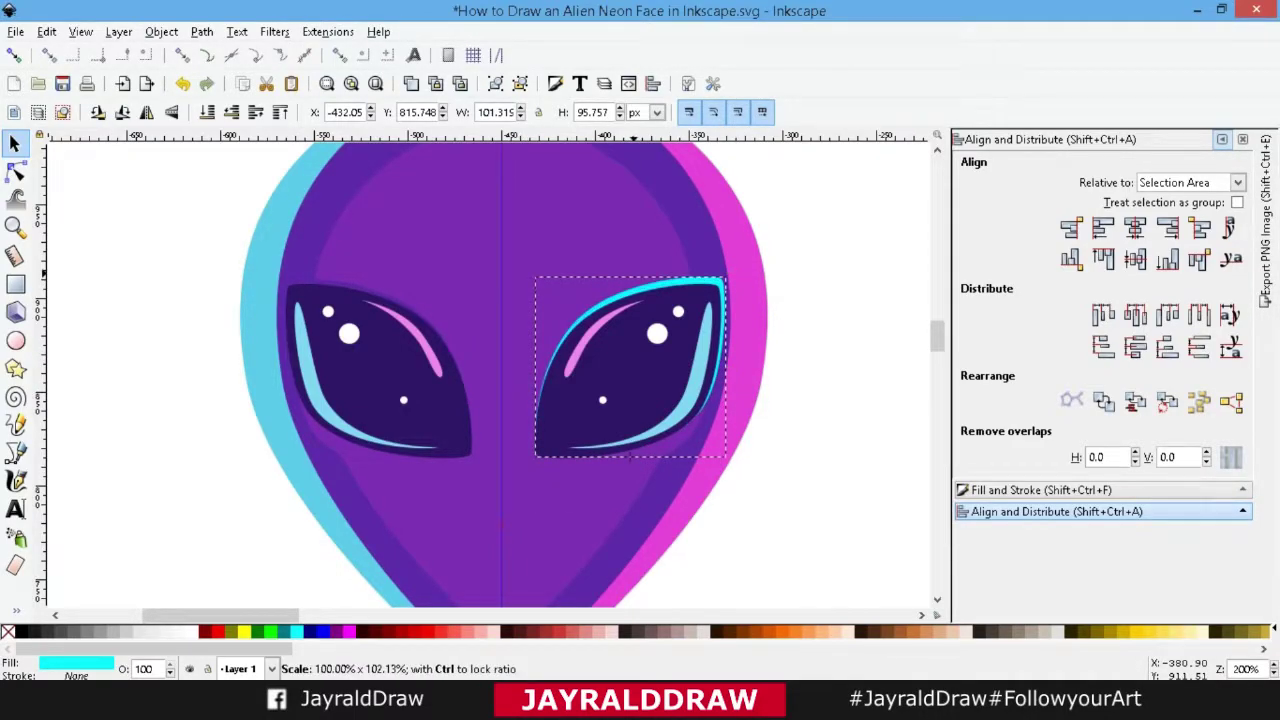
{"action": "left_click_drag", "start_coordinate": [630, 274], "coordinate": [630, 263]}
Mirror the aqua shape onto the left eye, place it behind, and fine-tune its position.
{"action": "key", "text": "Page_Up"}
{"action": "key", "text": "h"}
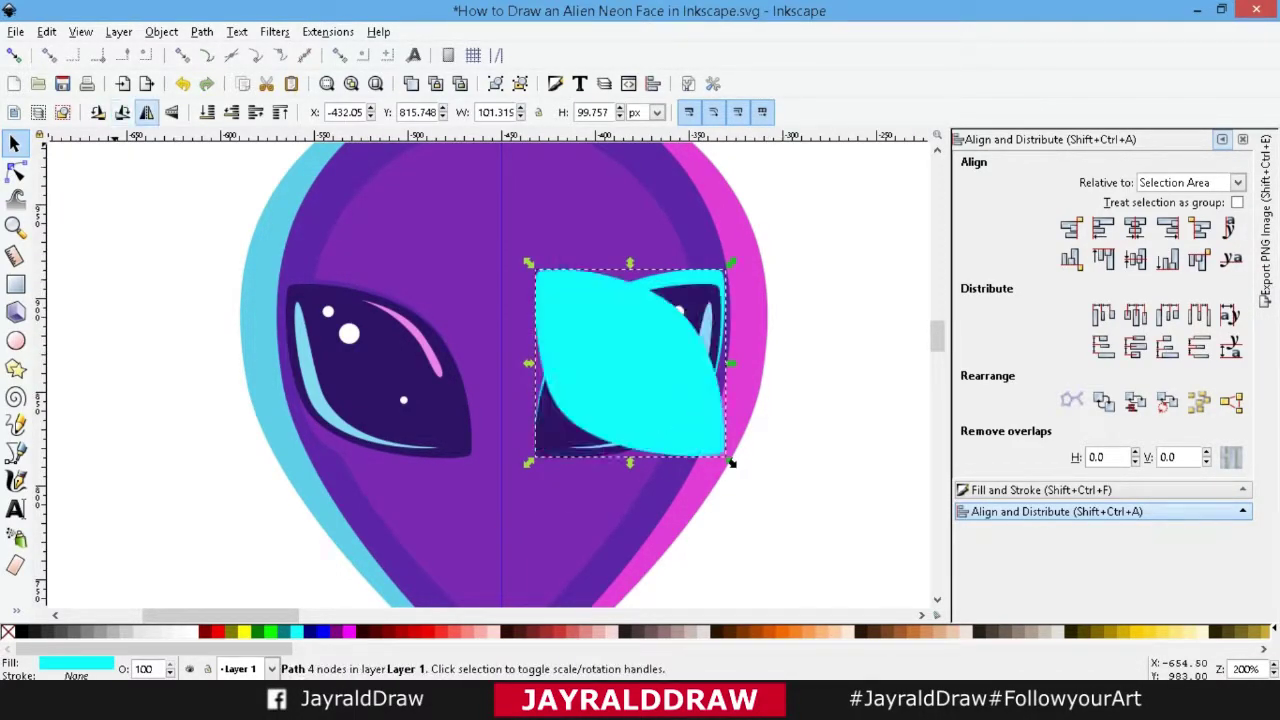
{"action": "left_click_drag", "start_coordinate": [640, 330], "coordinate": [384, 330]}
{"action": "key", "text": "Page_Down"}
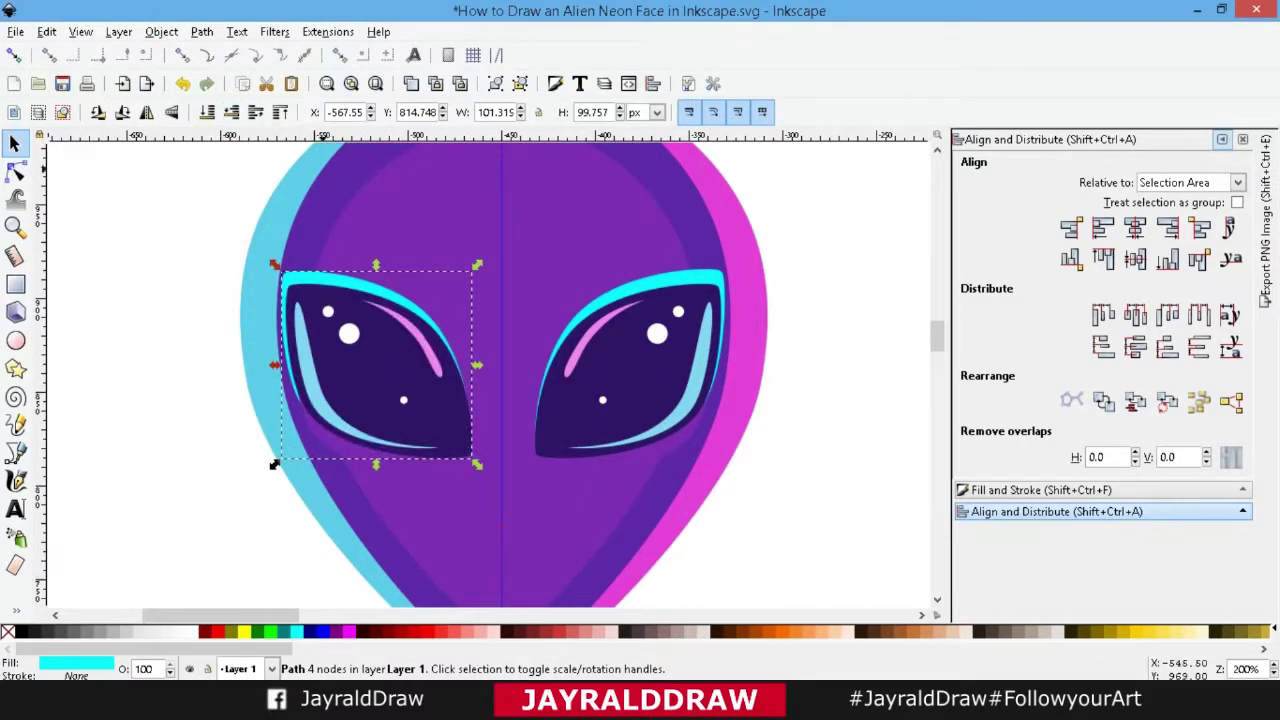
{"action": "key", "text": "Tab"}
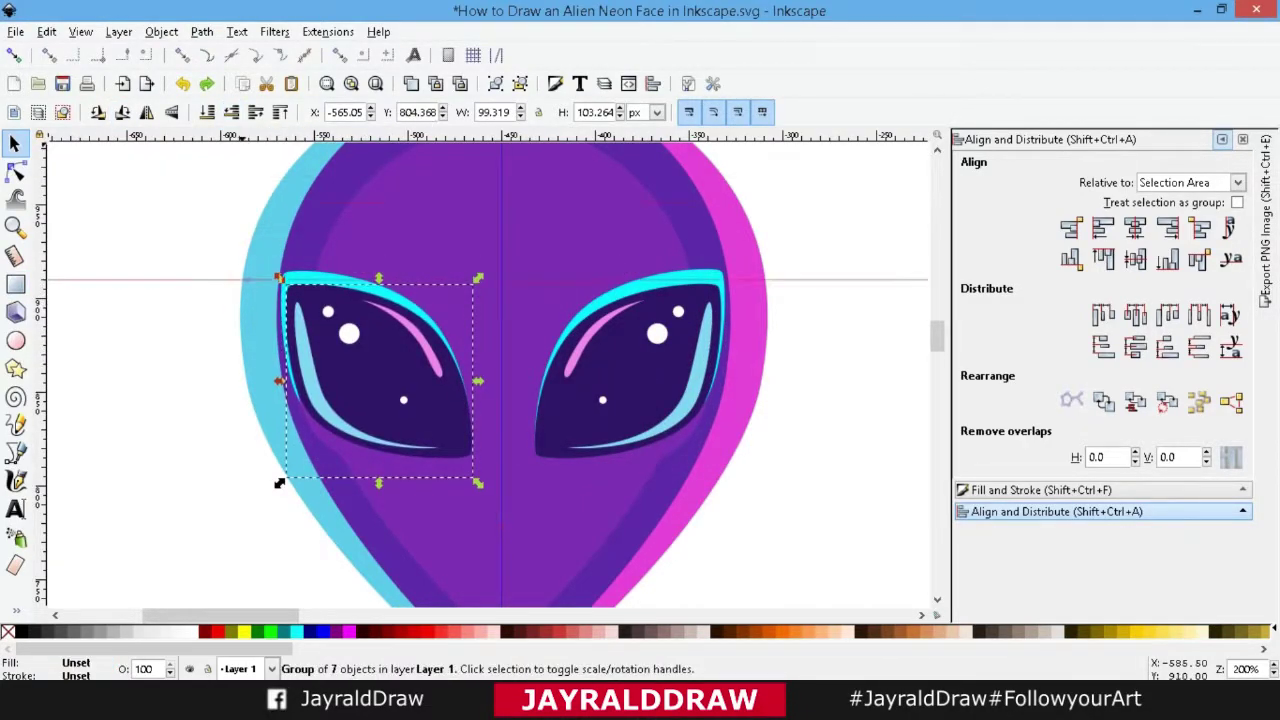
{"action": "key", "text": "shift+Tab"}
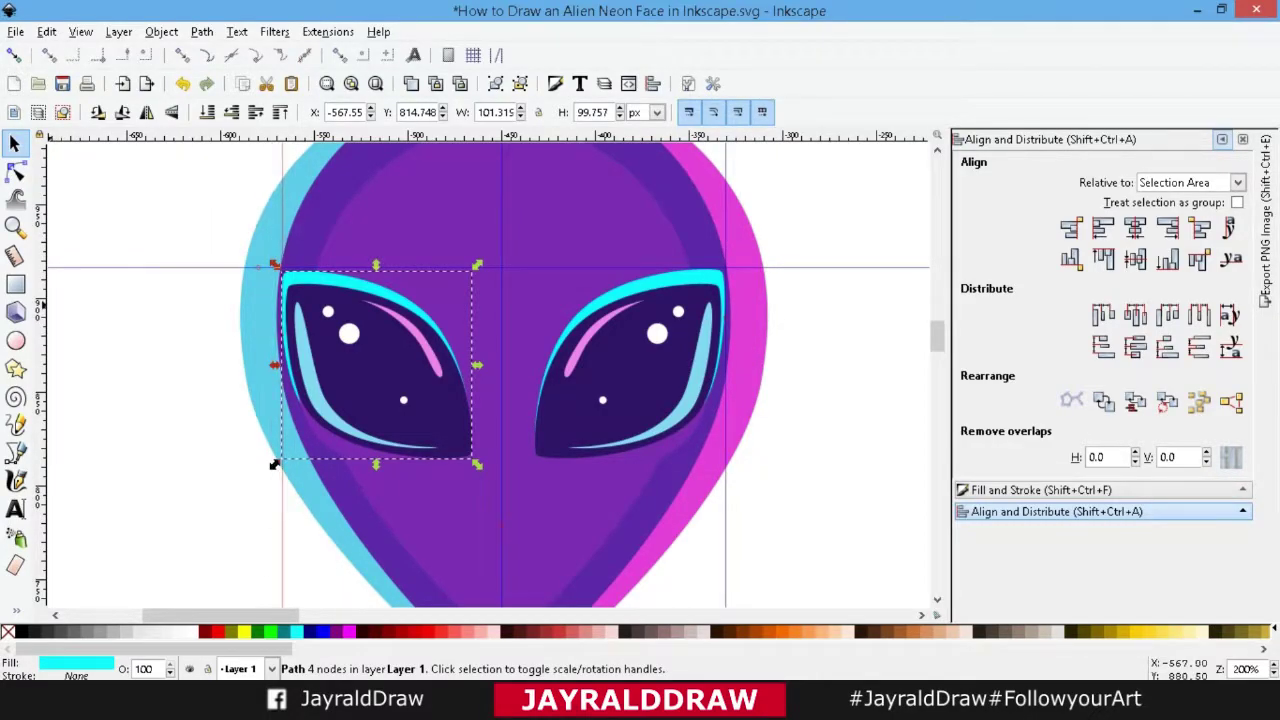
{"action": "key", "text": "Up"}
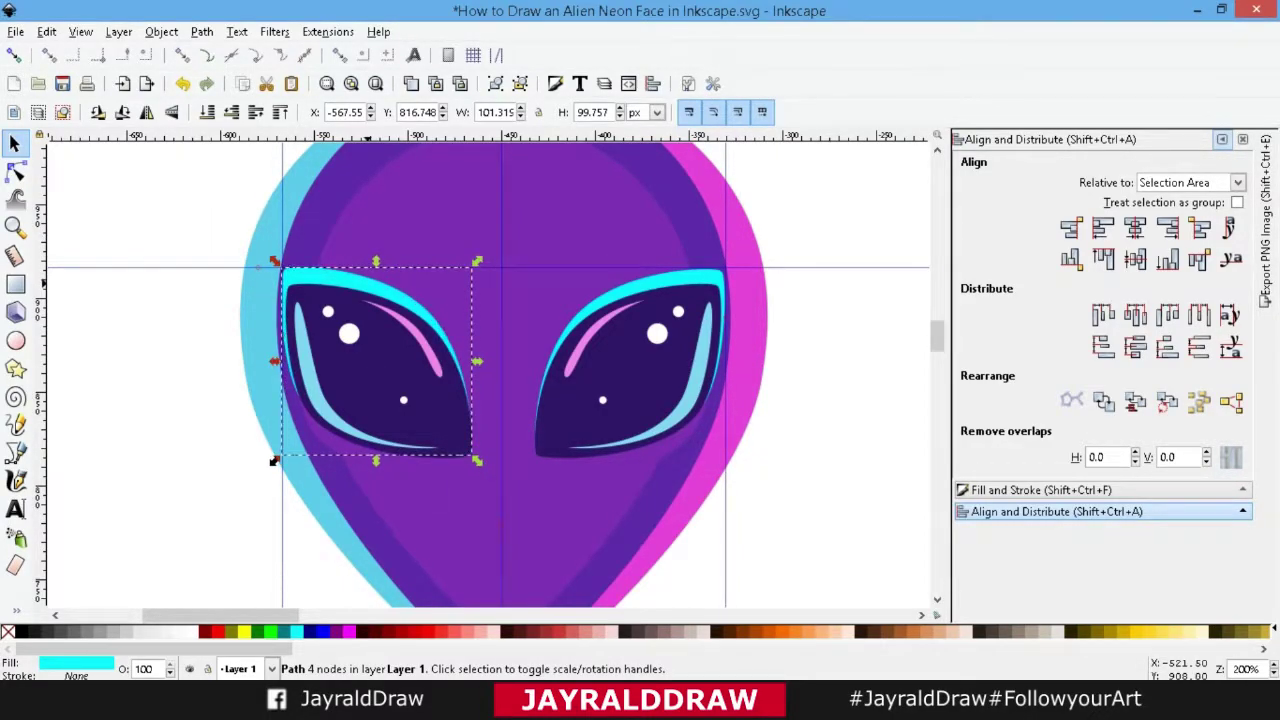
{"action": "mouse_move", "coordinate": [274, 461]}
{"action": "left_mouse_down"}
{"action": "mouse_move", "coordinate": [259, 461]}
{"action": "mouse_move", "coordinate": [731, 461]}
{"action": "left_mouse_up"}
Snap both aqua rims' outer corners to the guide intersections and paste the head shape in place.
{"action": "key", "text": "percent"}
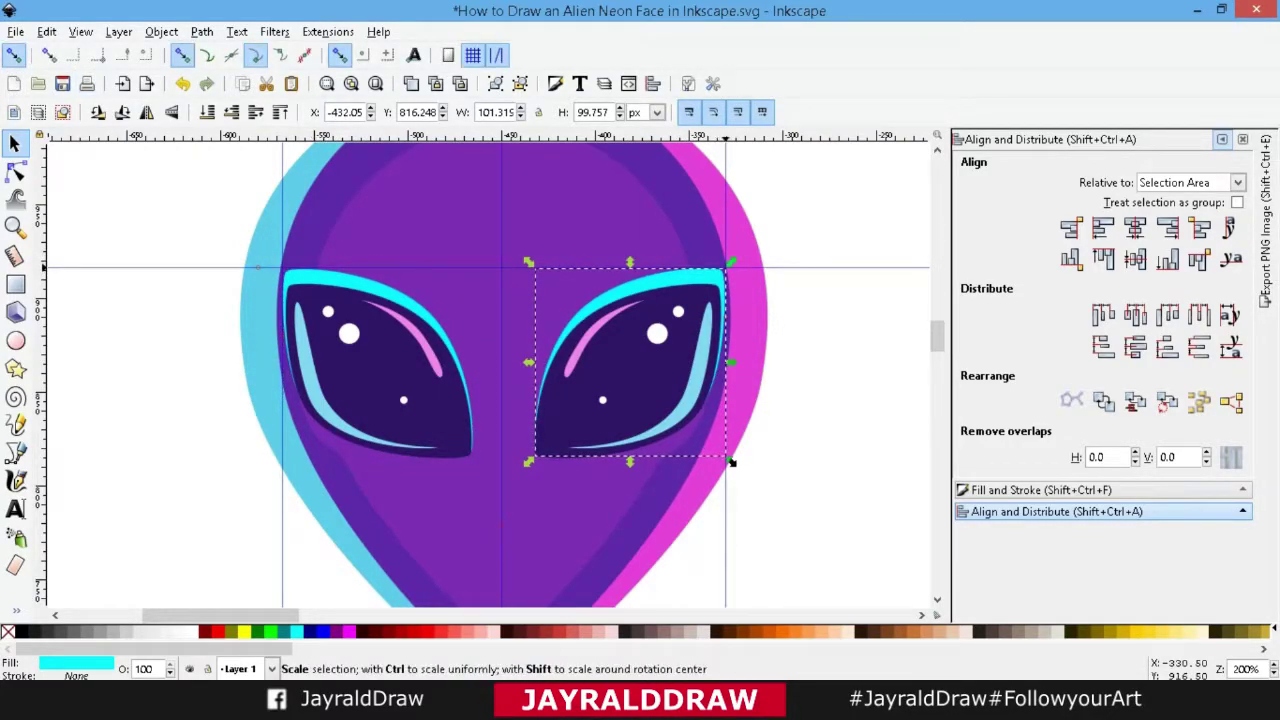
{"action": "left_click_drag", "start_coordinate": [723, 270], "coordinate": [727, 267]}
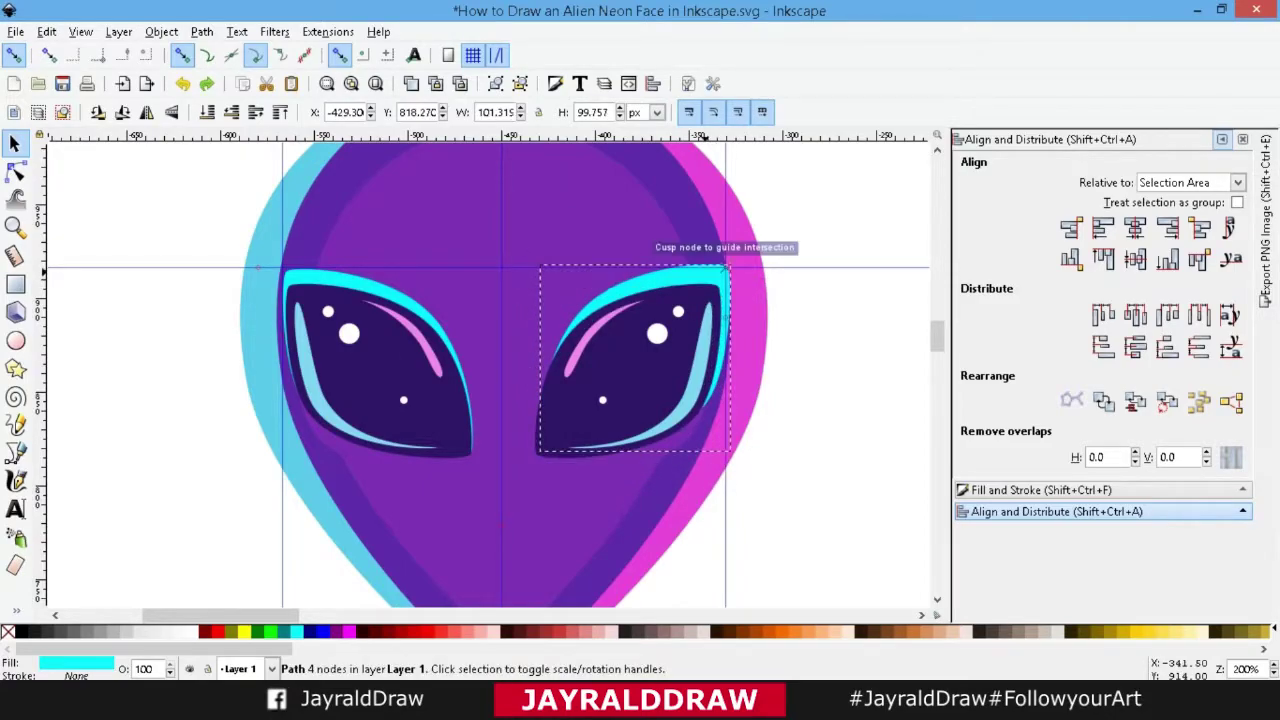
{"action": "left_click_drag", "start_coordinate": [722, 300], "coordinate": [462, 300]}
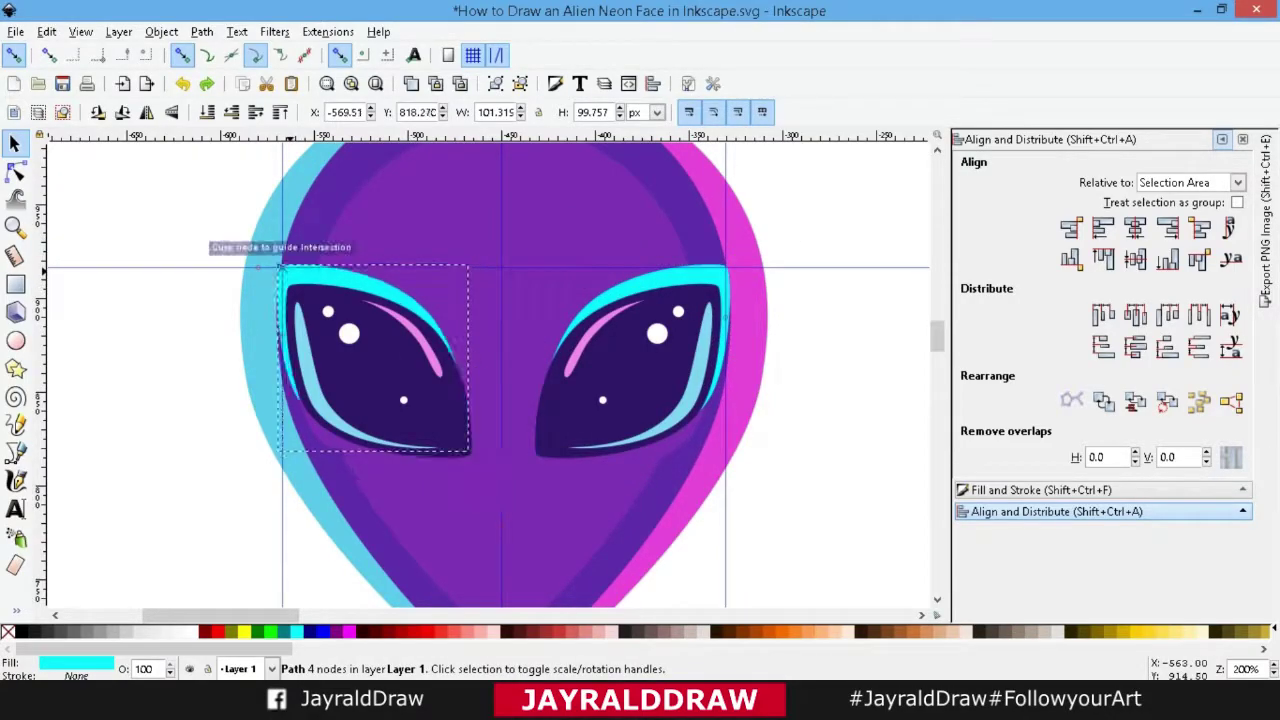
{"action": "left_click", "coordinate": [16, 31]}
{"action": "left_click", "coordinate": [86, 174]}
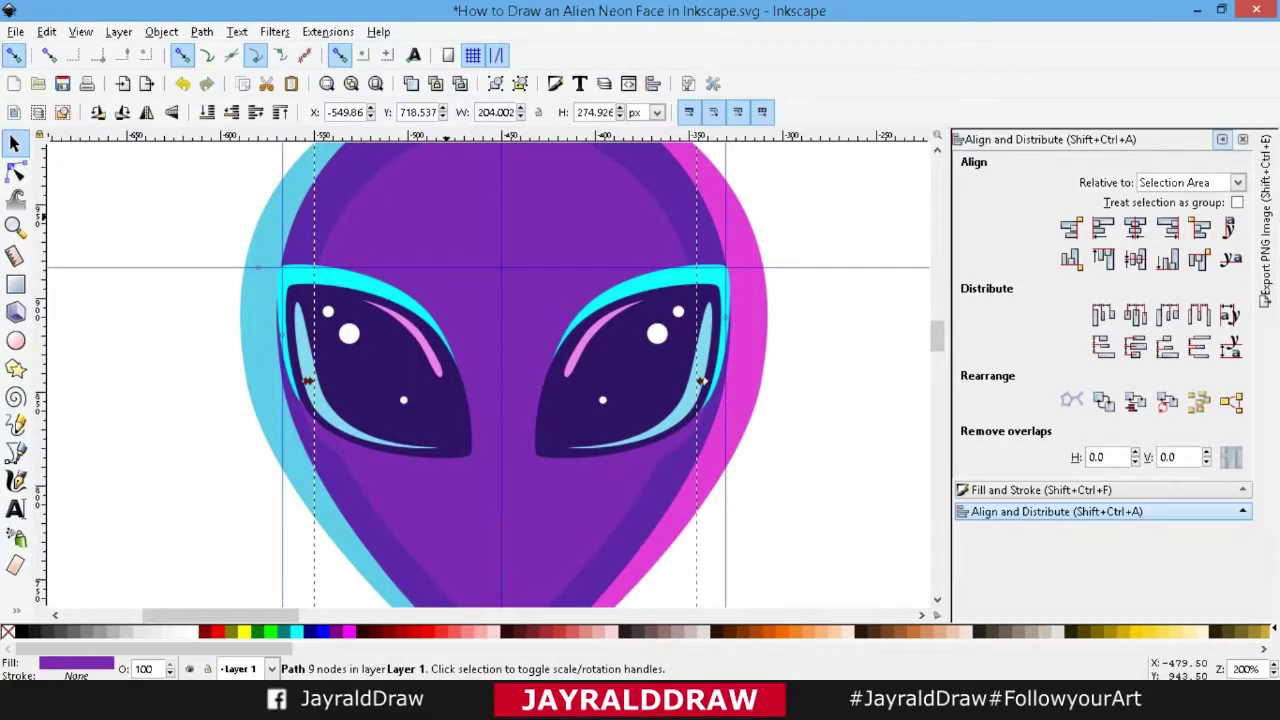
{"action": "key", "text": "percent"}
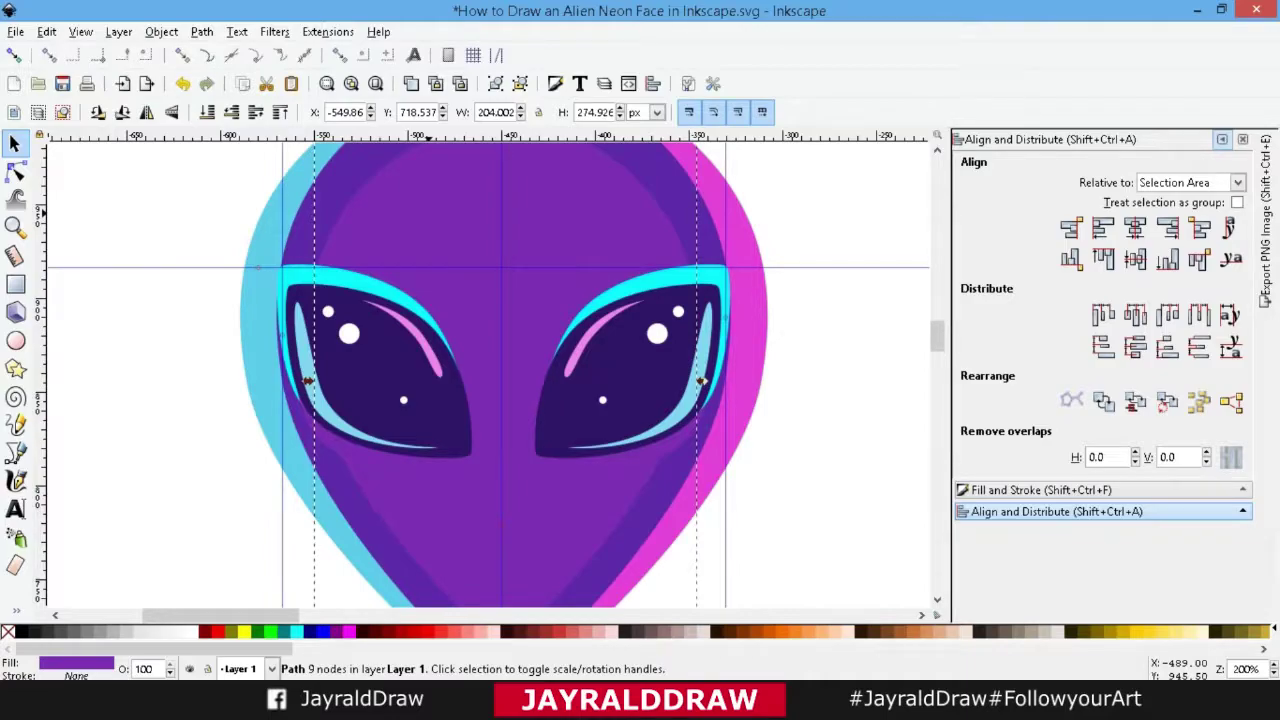
{"action": "key", "text": "ctrl"}
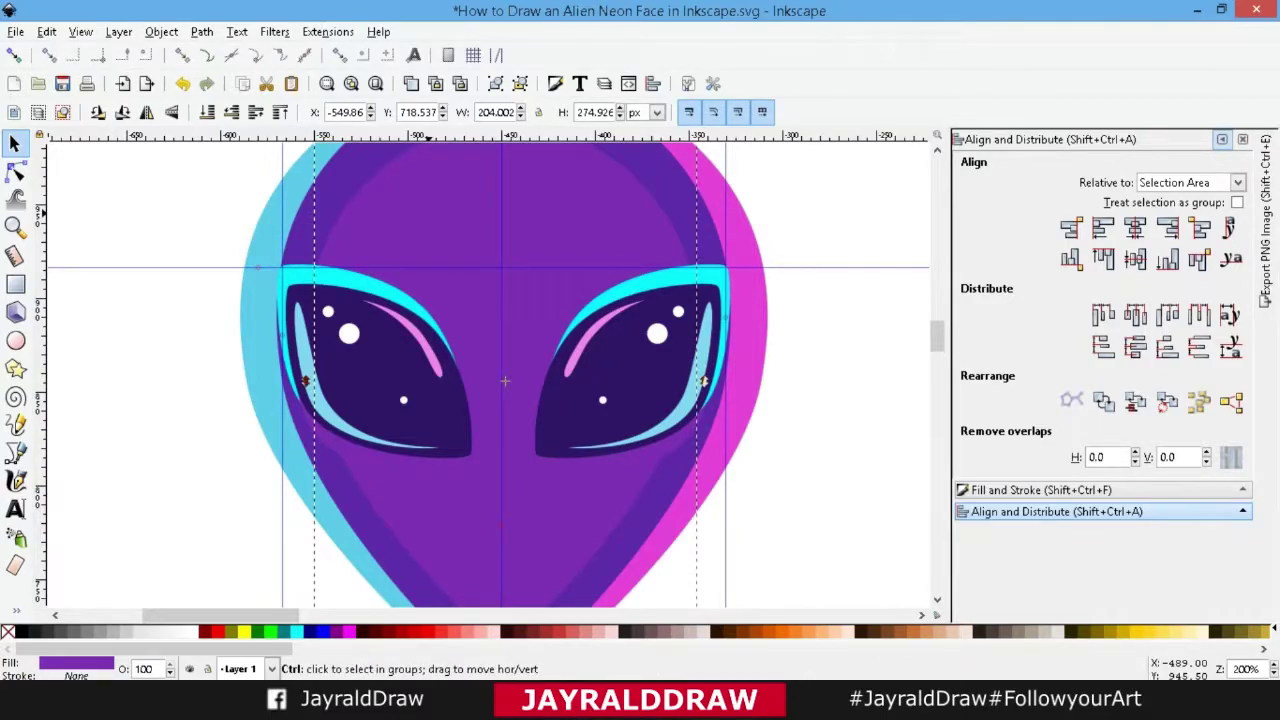
Cut the head shape out of both aqua rims with Path Difference.
{"action": "left_click", "coordinate": [620, 370], "text": "shift"}
{"action": "left_click", "coordinate": [201, 31]}
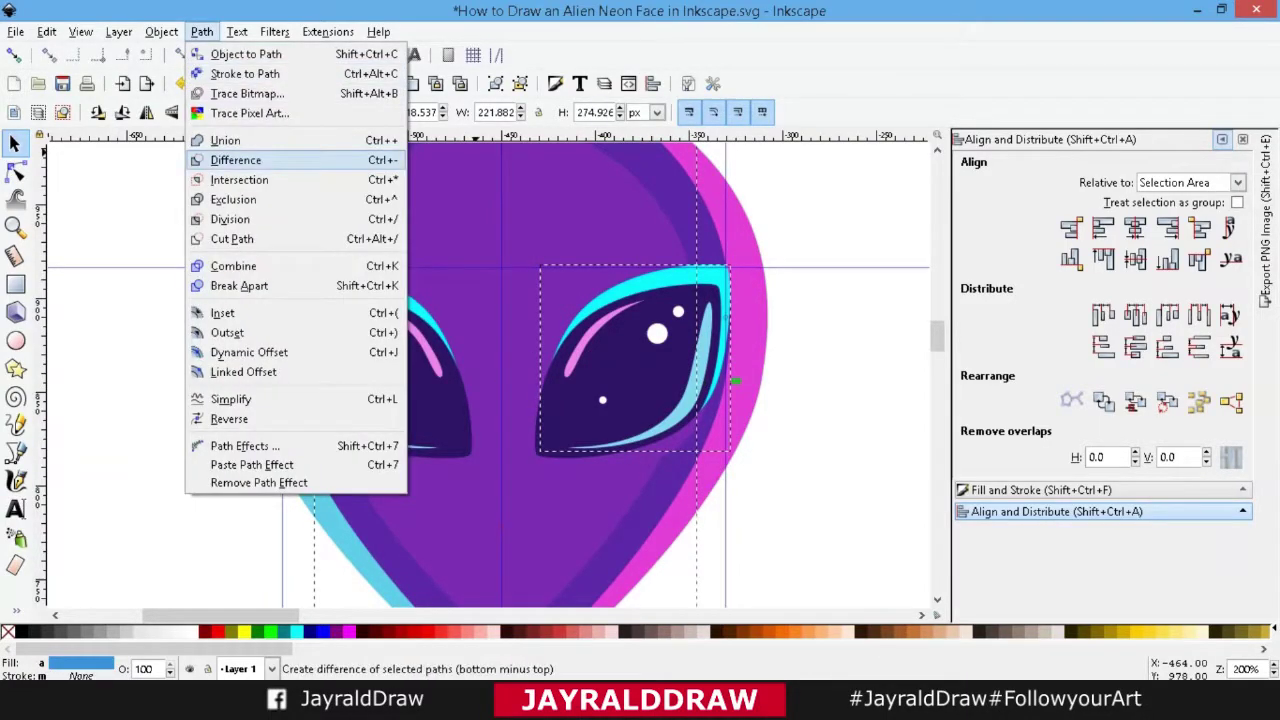
{"action": "left_click", "coordinate": [235, 160]}
{"action": "left_click", "coordinate": [201, 31]}
{"action": "left_click", "coordinate": [235, 160]}
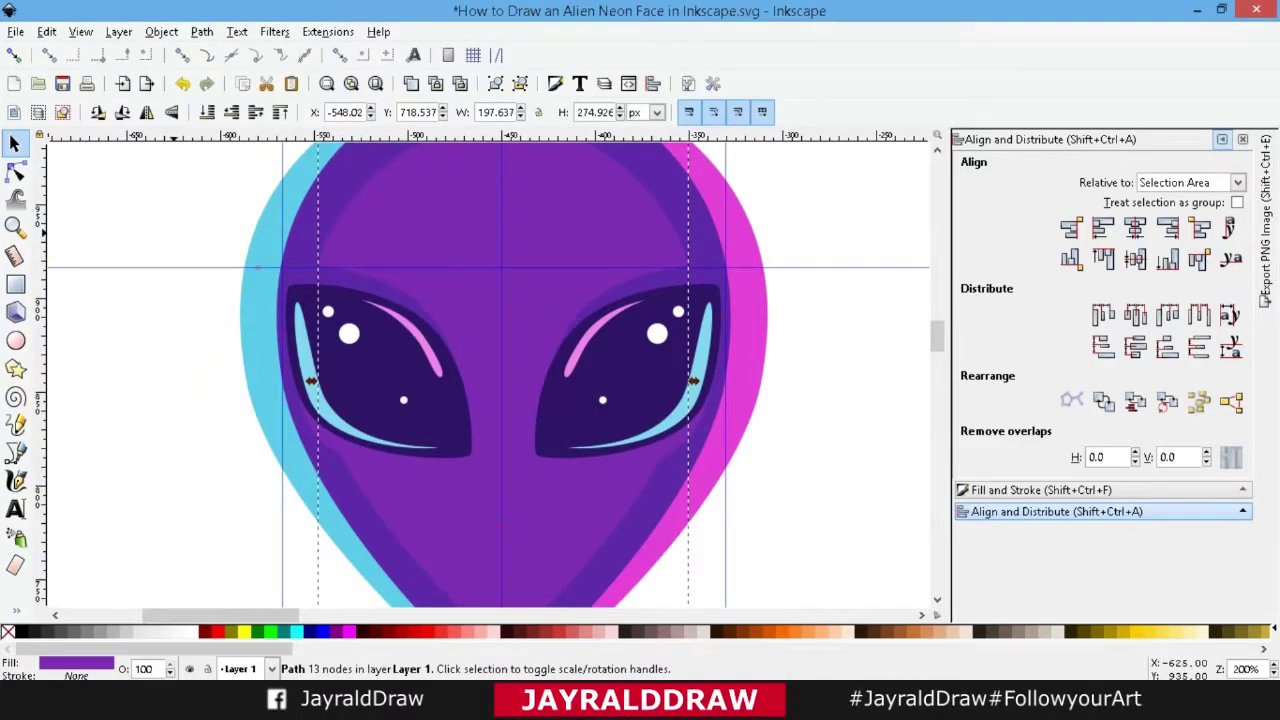
{"action": "key", "text": "Escape"}
Select the right eye's almond shape, try ungrouping it, and select its small white dot.
{"action": "left_click", "coordinate": [560, 420]}
{"action": "key", "text": "ctrl+shift+g"}
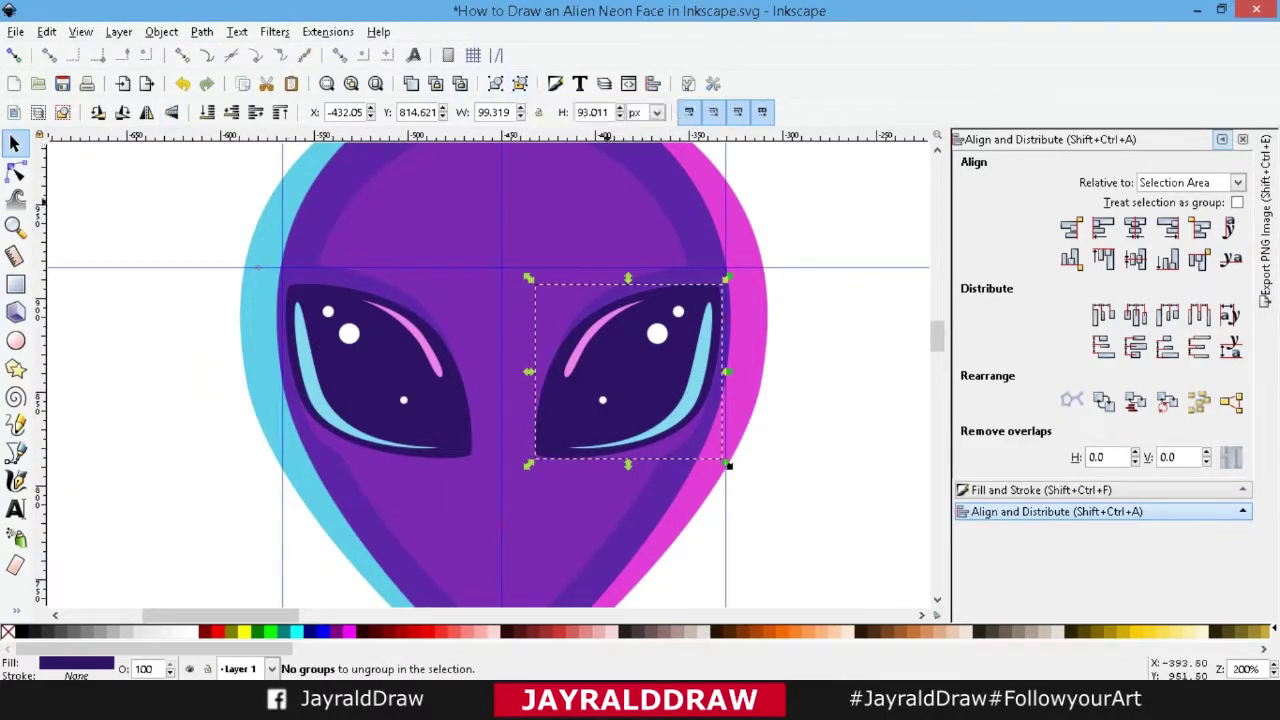
{"action": "key", "text": "Escape"}
{"action": "left_click", "coordinate": [630, 380]}
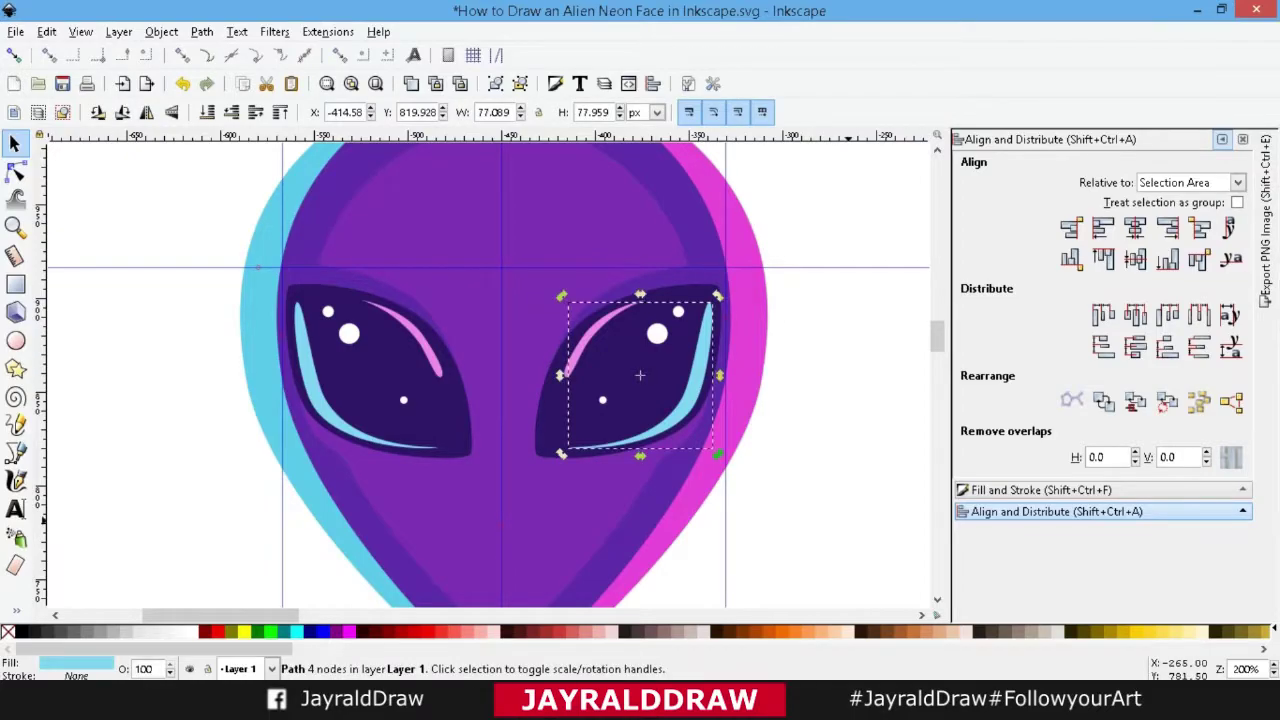
{"action": "left_click", "coordinate": [602, 400]}
Recolour the right eye's left arc cyan and right arc light pink with the Dropper.
{"action": "left_click", "coordinate": [600, 330]}
{"action": "key", "text": "d"}
{"action": "left_click", "coordinate": [706, 360]}
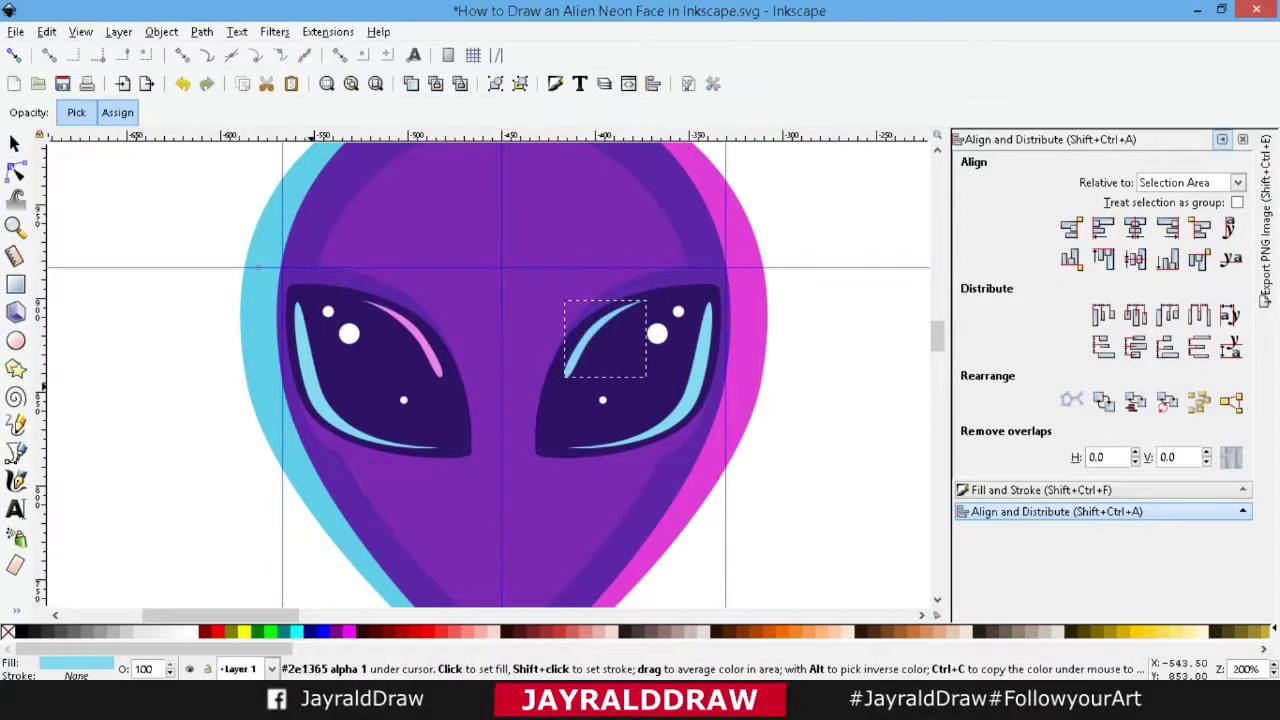
{"action": "key", "text": "s"}
{"action": "key", "text": "d"}
{"action": "left_click", "coordinate": [430, 360]}
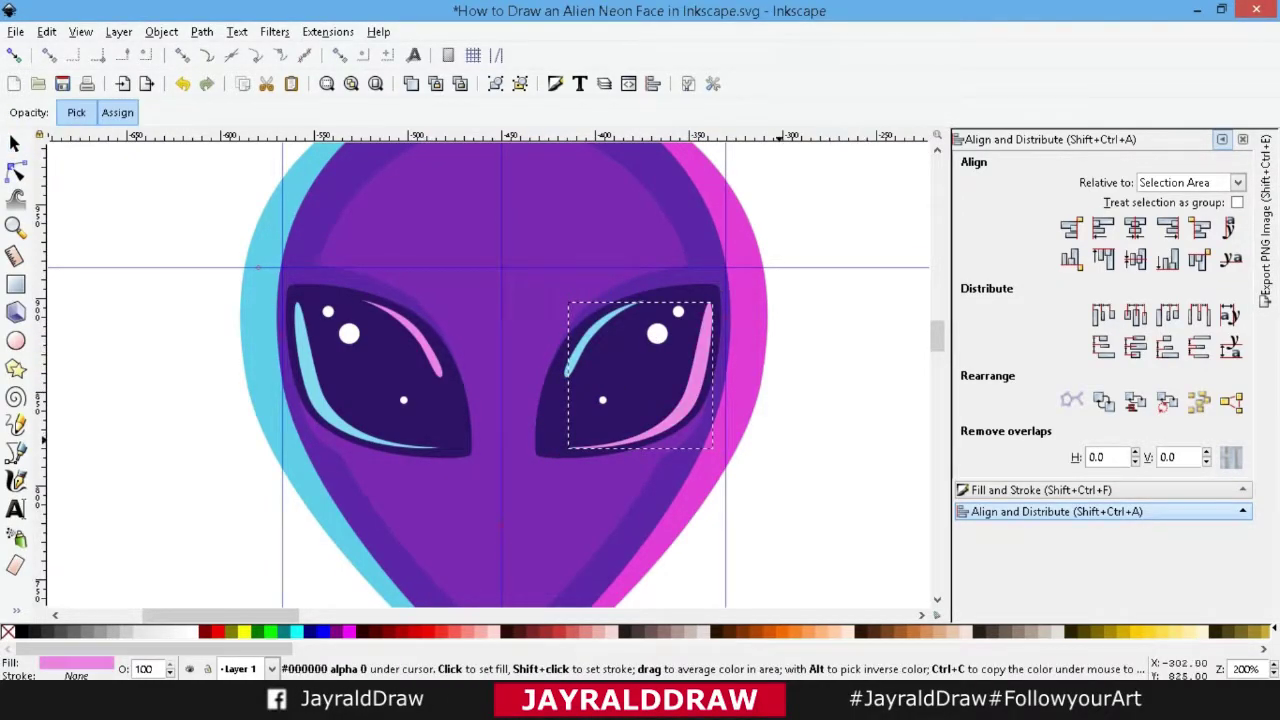
{"action": "key", "text": "s"}
Move the right eye's small white dot below the large white dot.
{"action": "scroll", "coordinate": [490, 377], "scroll_direction": "right", "scroll_amount": 1}
{"action": "left_click", "coordinate": [626, 312]}
{"action": "key", "text": "plus"}
{"action": "mouse_move", "coordinate": [763, 248]}
{"action": "left_mouse_down"}
{"action": "mouse_move", "coordinate": [731, 347]}
{"action": "mouse_move", "coordinate": [743, 339]}
{"action": "left_mouse_up"}
Draw a small rounded rectangle inside the right eye and stretch it taller.
{"action": "key", "text": "r"}
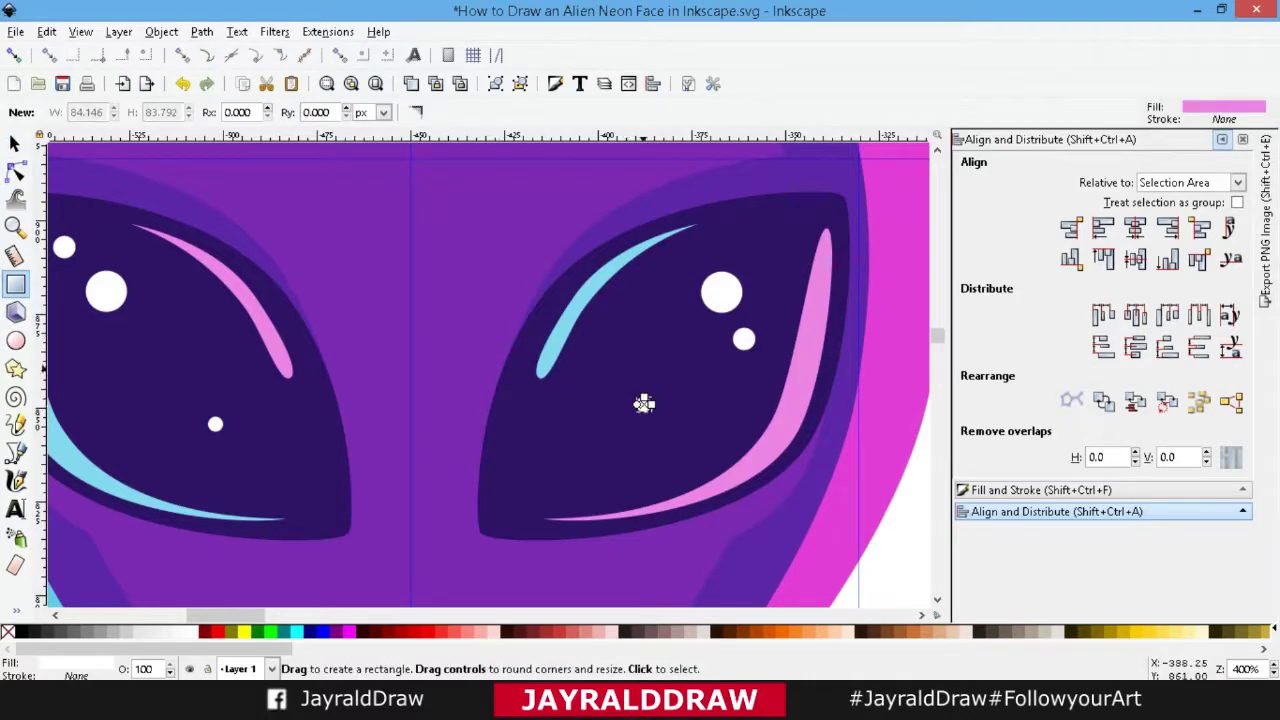
{"action": "left_click_drag", "start_coordinate": [620, 324], "coordinate": [640, 372]}
{"action": "key", "text": "s"}
{"action": "key", "text": "n"}
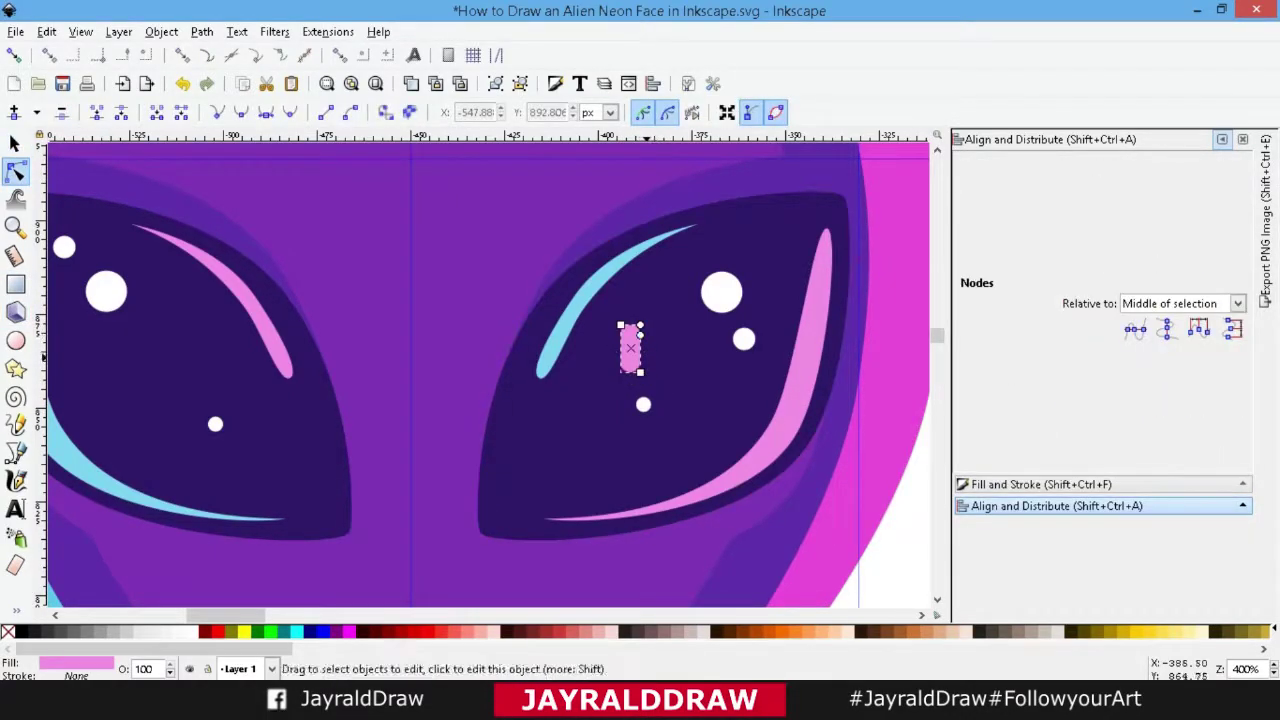
{"action": "key", "text": "s"}
{"action": "left_click_drag", "start_coordinate": [630, 318], "coordinate": [628, 268]}
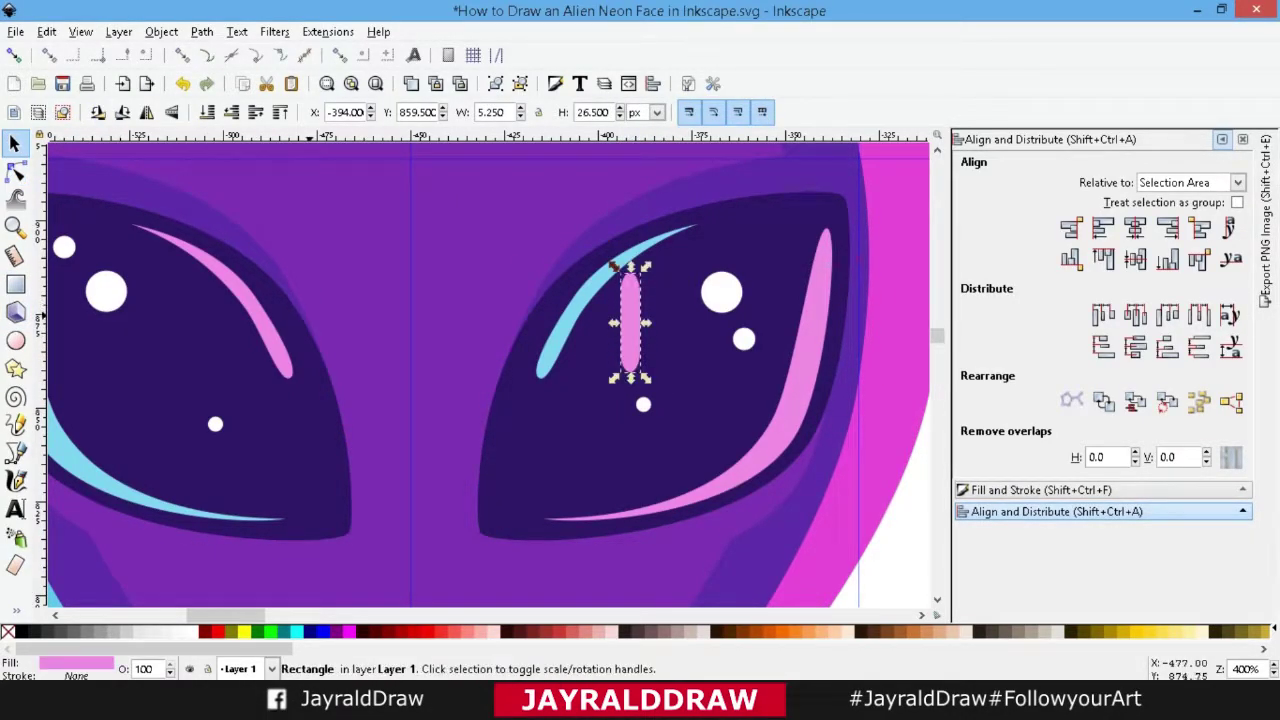
Duplicate it and rotate the copy 90° into a white cross, widening the vertical bar.
{"action": "key", "text": "ctrl+d"}
{"action": "key", "text": "ctrl+bracketright"}
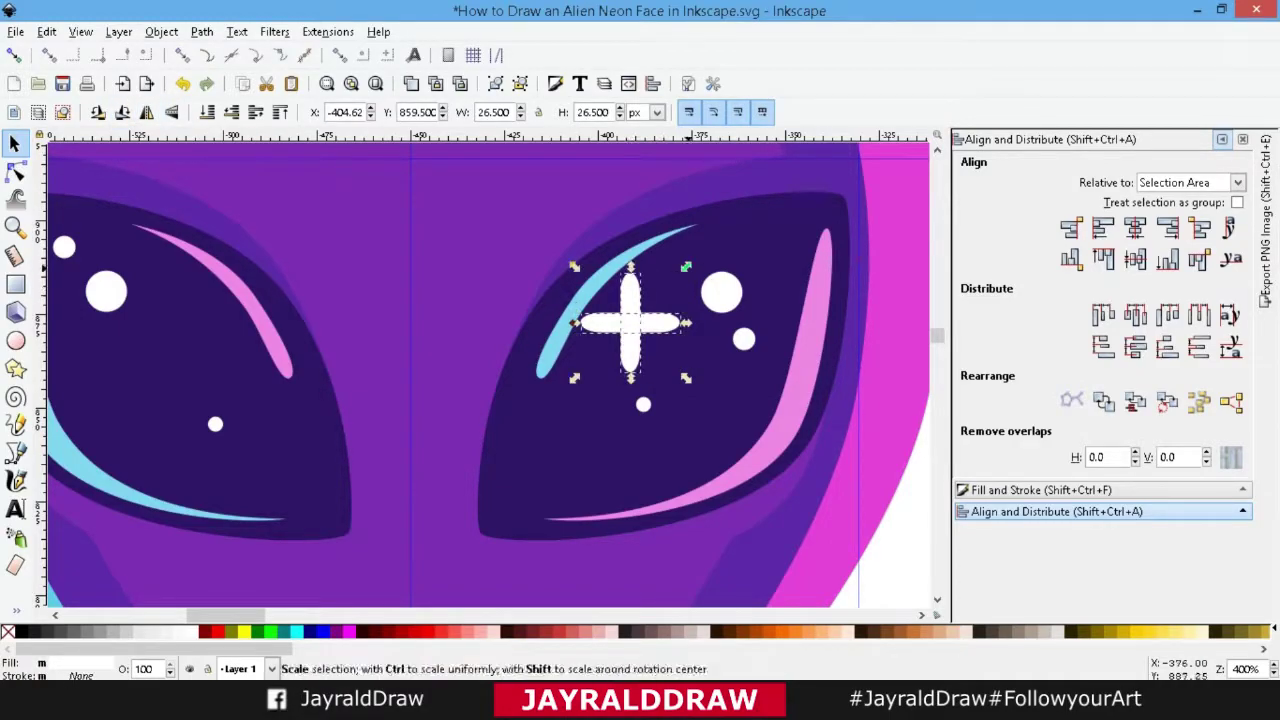
{"action": "left_click", "coordinate": [630, 295], "text": "shift"}
{"action": "left_click", "coordinate": [600, 360]}
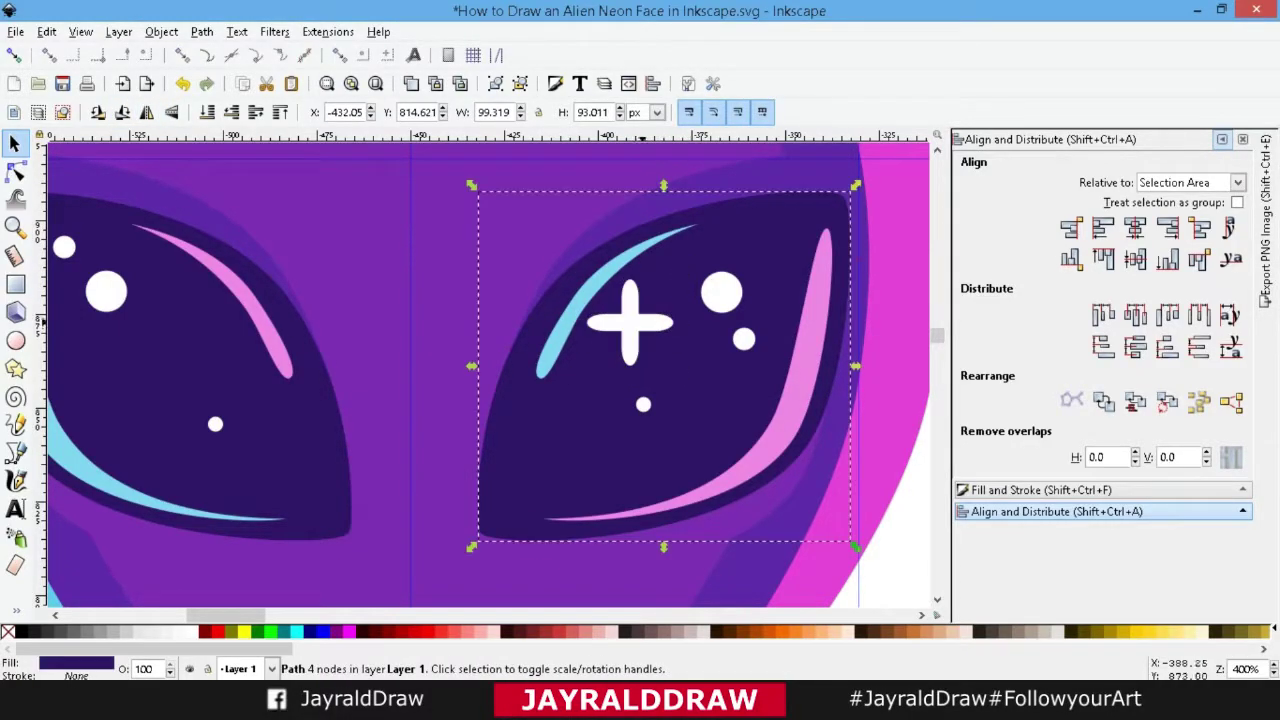
{"action": "left_click", "coordinate": [630, 345]}
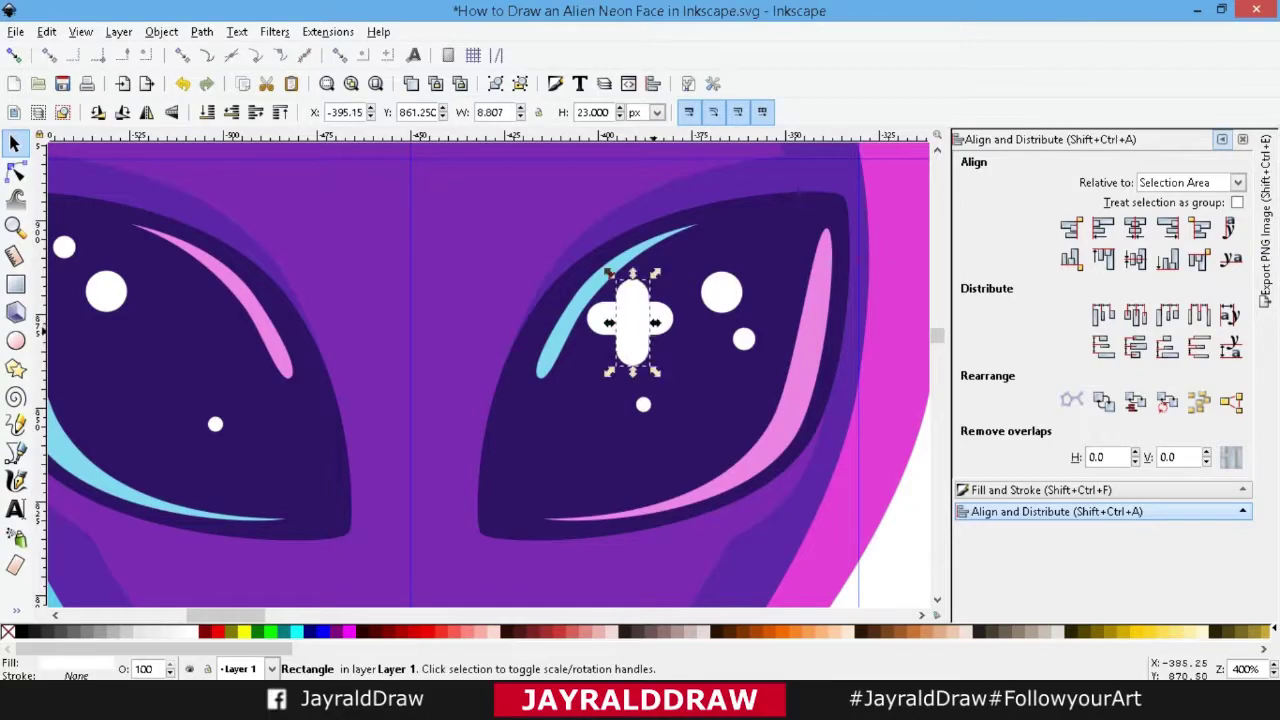
{"action": "left_click_drag", "start_coordinate": [614, 322], "coordinate": [606, 320]}
Convert the cross bars to paths, then shrink the cross and move it lower in the eye.
{"action": "left_click", "coordinate": [201, 31]}
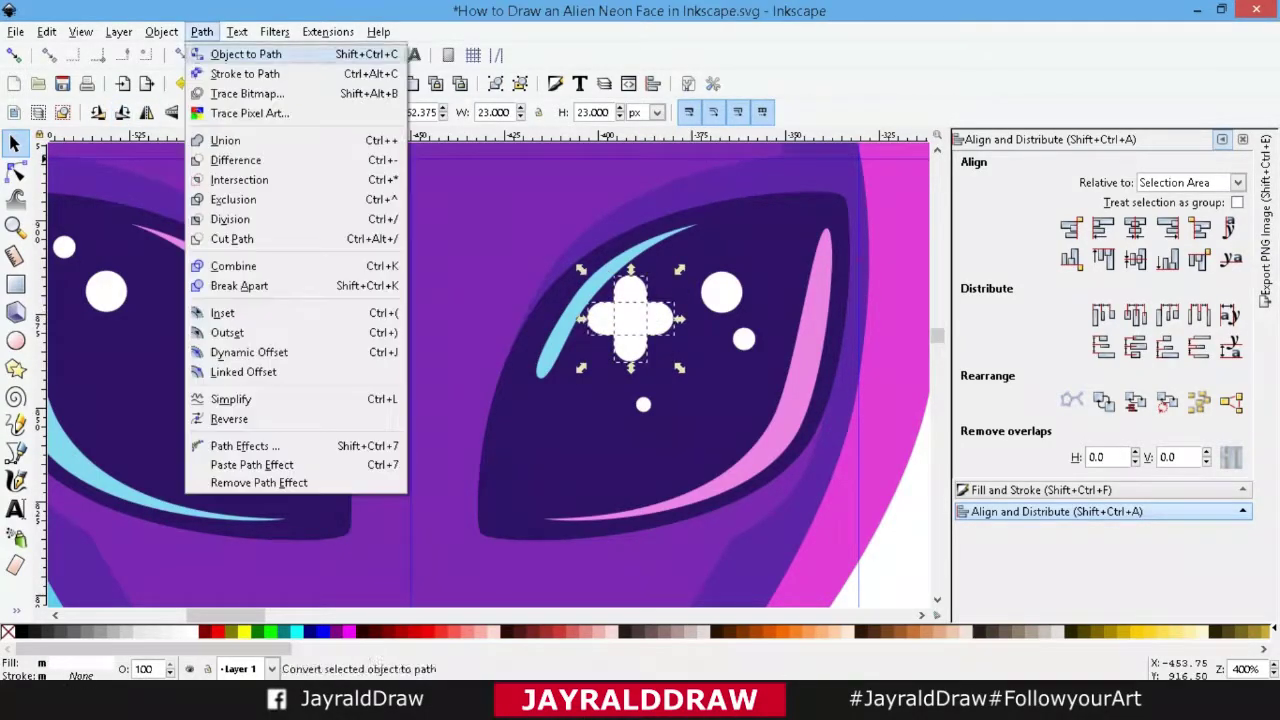
{"action": "left_click", "coordinate": [230, 51]}
{"action": "mouse_move", "coordinate": [652, 368]}
{"action": "left_mouse_down"}
{"action": "mouse_move", "coordinate": [624, 322]}
{"action": "mouse_move", "coordinate": [641, 402]}
{"action": "left_mouse_up"}
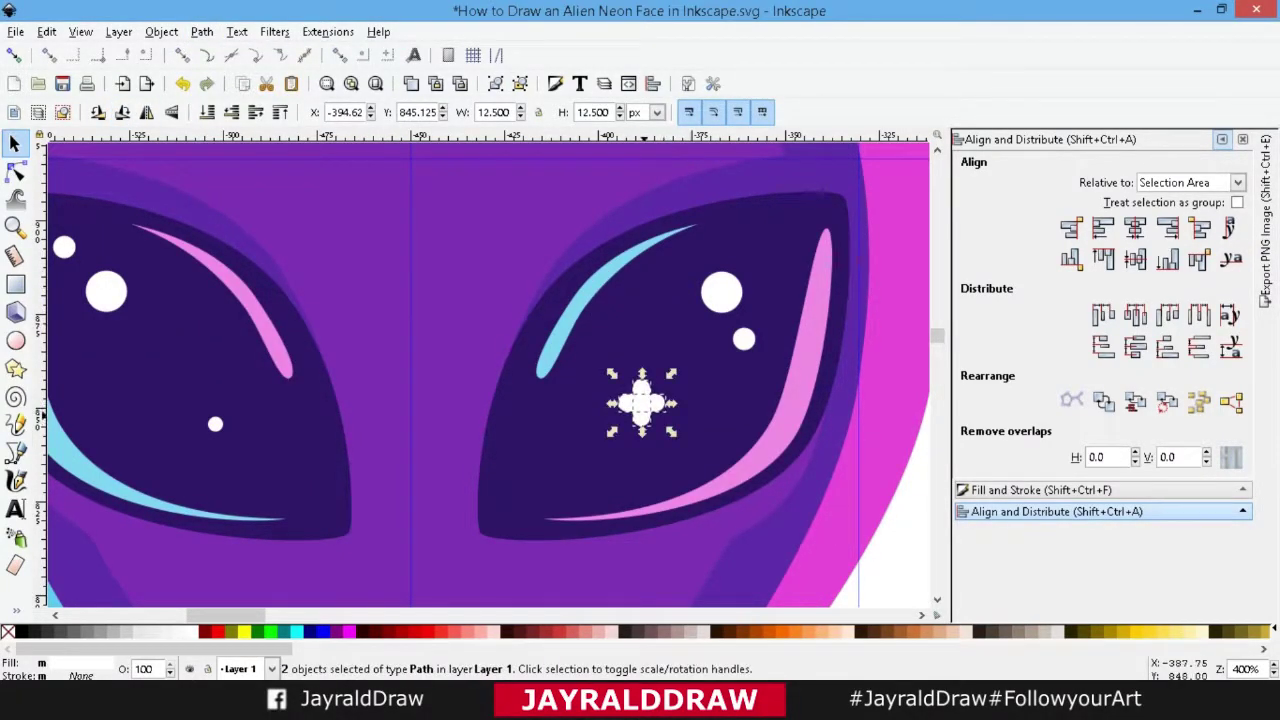
{"action": "left_click", "coordinate": [645, 425]}
{"action": "key", "text": "minus"}
{"action": "key", "text": "minus"}
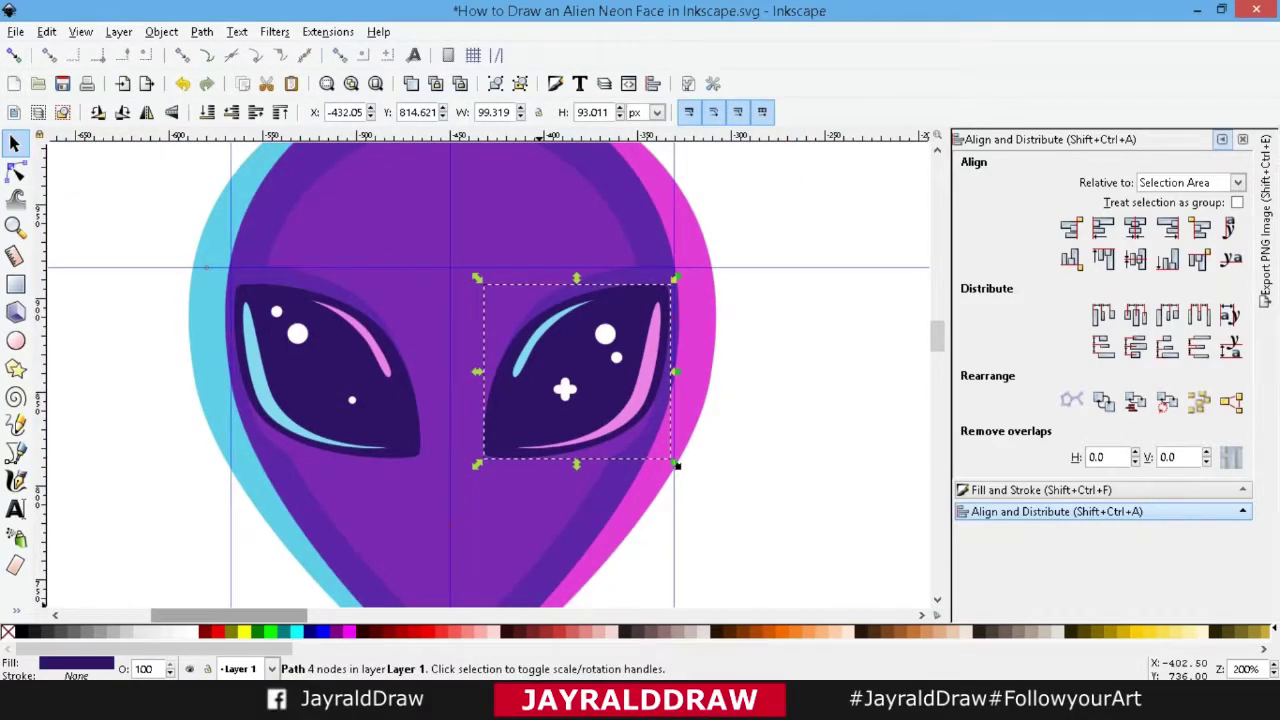
Draw a circle below the left eye and a rectangle covering its lower half.
{"action": "scroll", "coordinate": [677, 465], "scroll_direction": "down", "scroll_amount": 1}
{"action": "scroll", "coordinate": [600, 443], "scroll_direction": "up", "scroll_amount": 2}
{"action": "scroll", "coordinate": [751, 349], "scroll_direction": "down", "scroll_amount": 2}
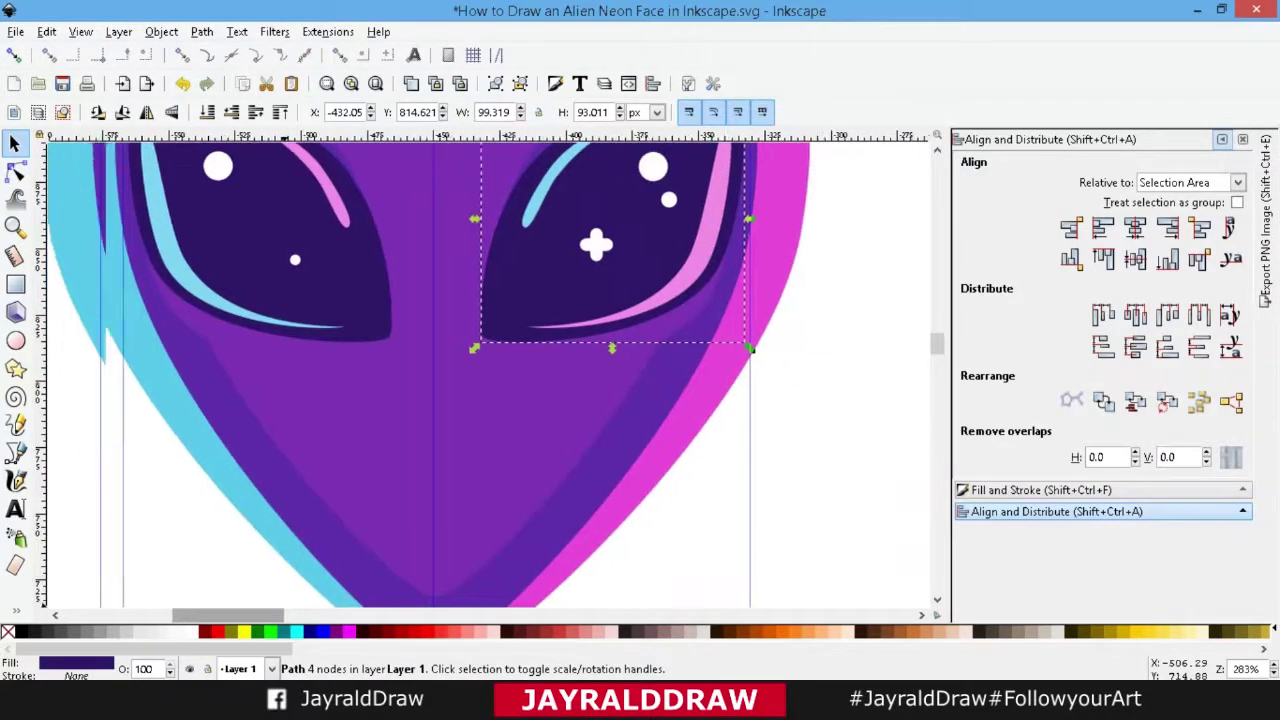
{"action": "scroll", "coordinate": [751, 349], "scroll_direction": "left", "scroll_amount": 1}
{"action": "left_click", "coordinate": [15, 340]}
{"action": "left_click_drag", "start_coordinate": [346, 370], "coordinate": [404, 428]}
{"action": "left_click", "coordinate": [15, 284]}
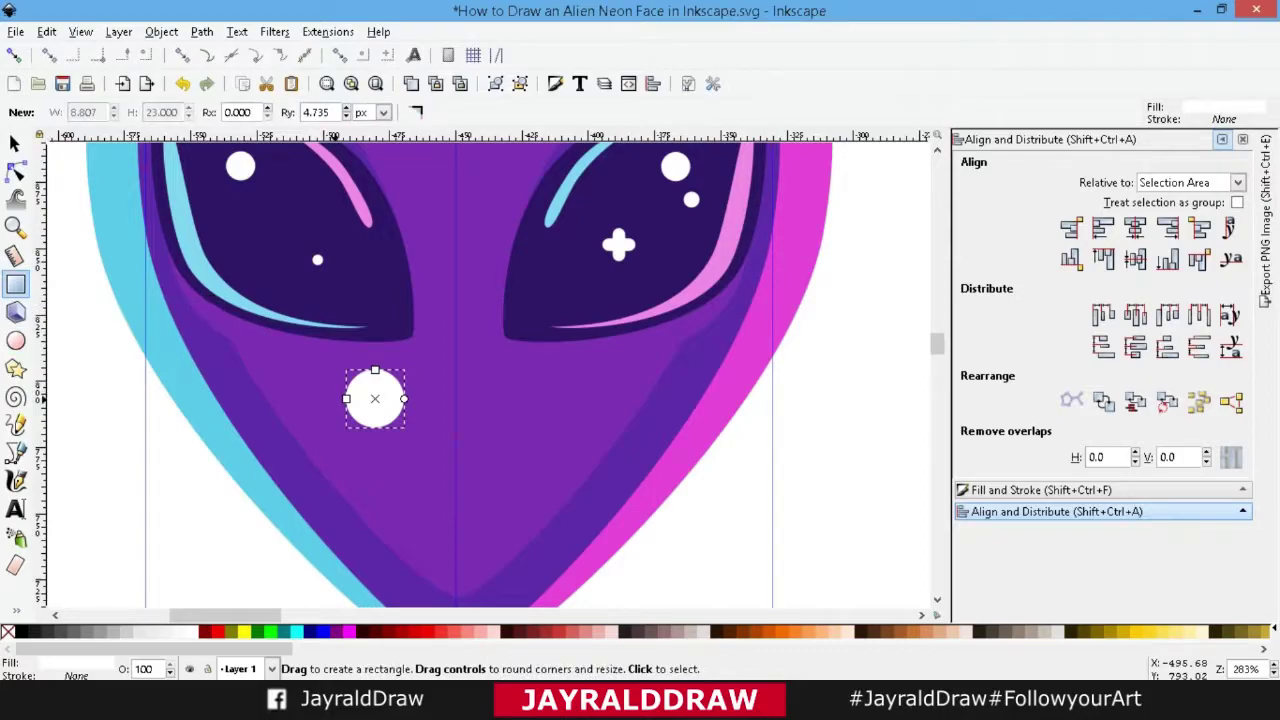
{"action": "left_click_drag", "start_coordinate": [330, 399], "coordinate": [424, 444]}
Subtract the rectangle to leave a dome and centre it horizontally on the face.
{"action": "left_click", "coordinate": [15, 143]}
{"action": "left_click", "coordinate": [375, 380], "text": "shift"}
{"action": "left_click", "coordinate": [161, 31]}
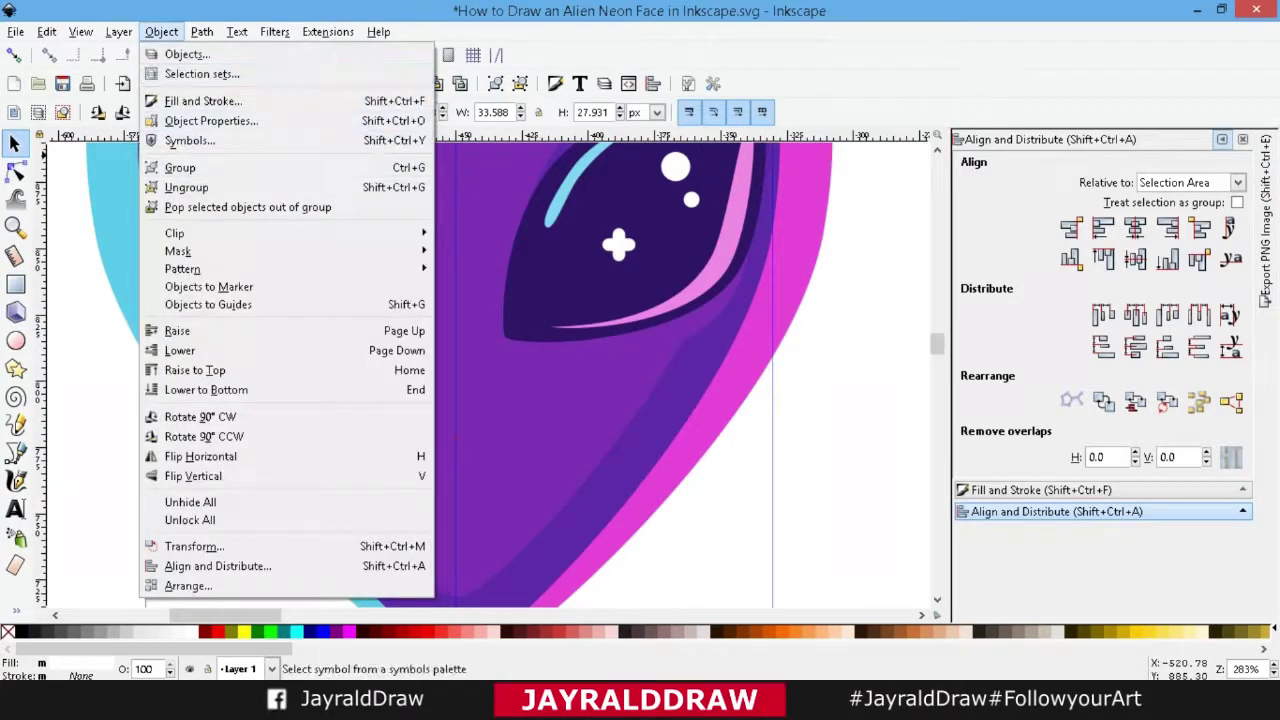
{"action": "key", "text": "ctrl+minus"}
{"action": "left_click_drag", "start_coordinate": [375, 380], "coordinate": [457, 460]}
{"action": "left_click", "coordinate": [560, 420], "text": "shift"}
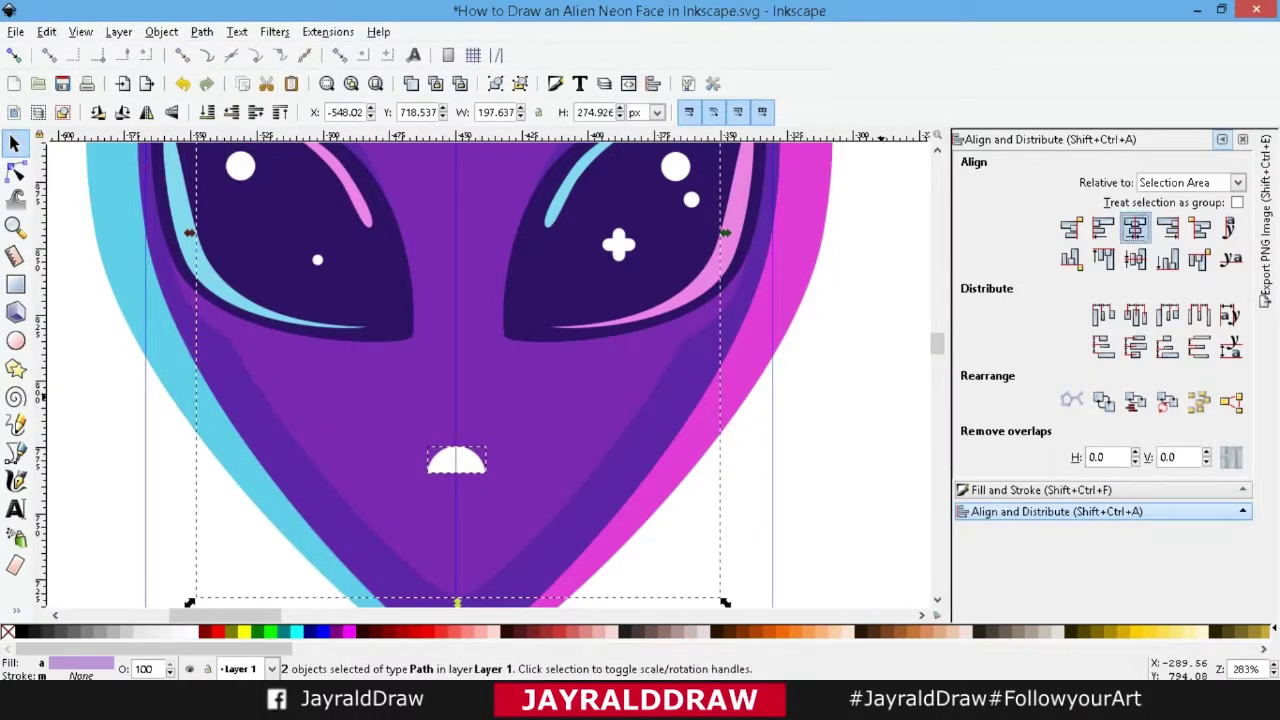
{"action": "left_click", "coordinate": [1134, 228]}
Hide the guide lines and select the nose dome.
{"action": "left_click", "coordinate": [80, 31]}
{"action": "left_click", "coordinate": [95, 131]}
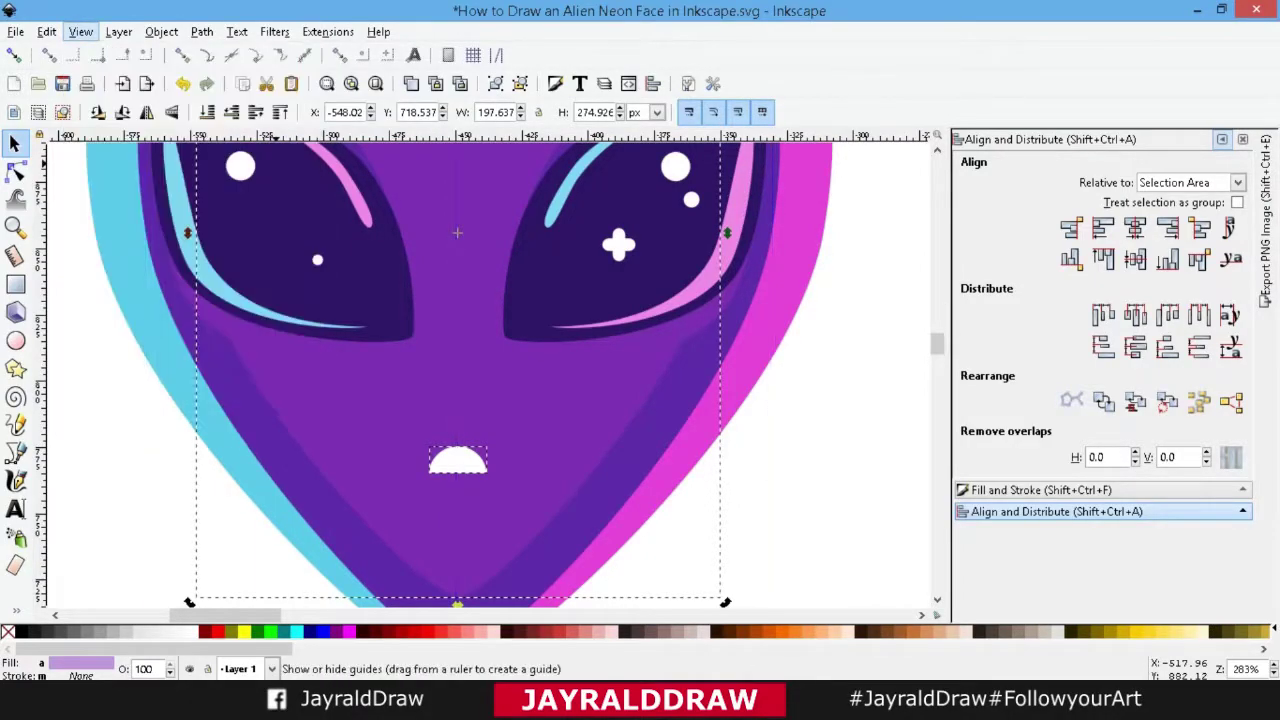
{"action": "left_click", "coordinate": [457, 460]}
{"action": "key", "text": "1"}
Try a darkest-purple Dropper fill and then red on the nose dome.
{"action": "key", "text": "d"}
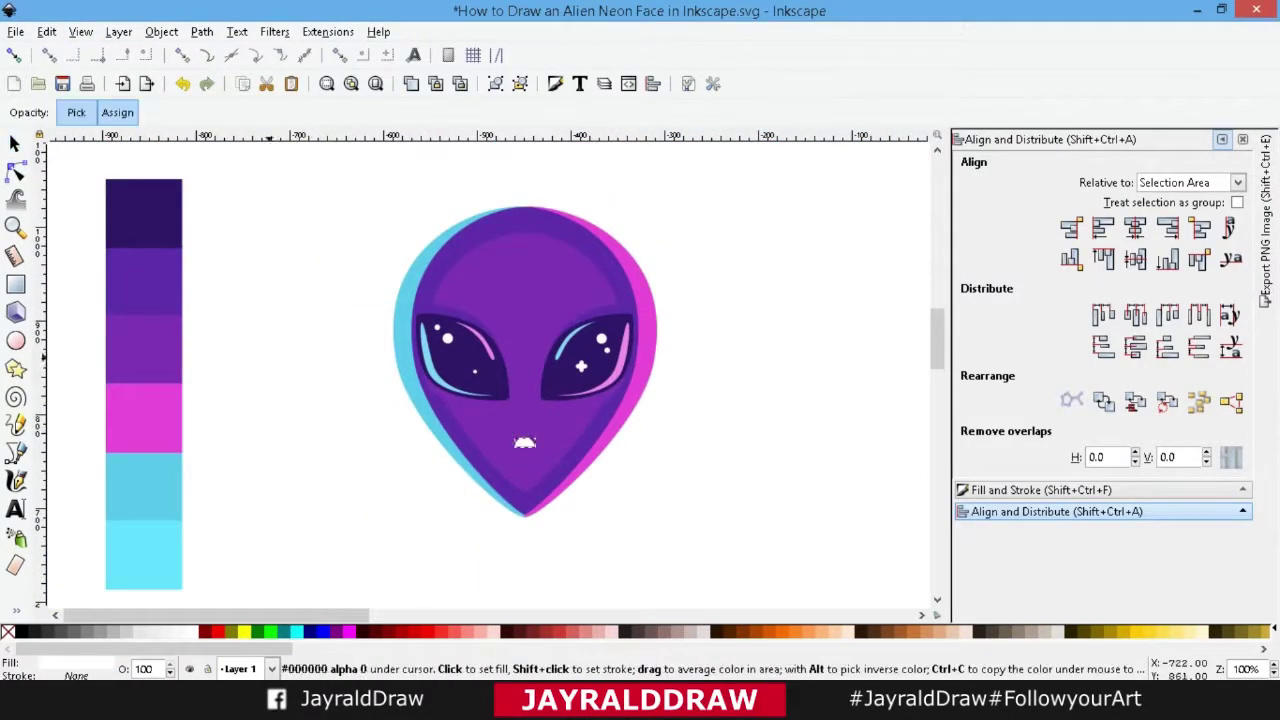
{"action": "left_click", "coordinate": [575, 370]}
{"action": "scroll", "coordinate": [558, 414], "scroll_direction": "up", "scroll_amount": 3}
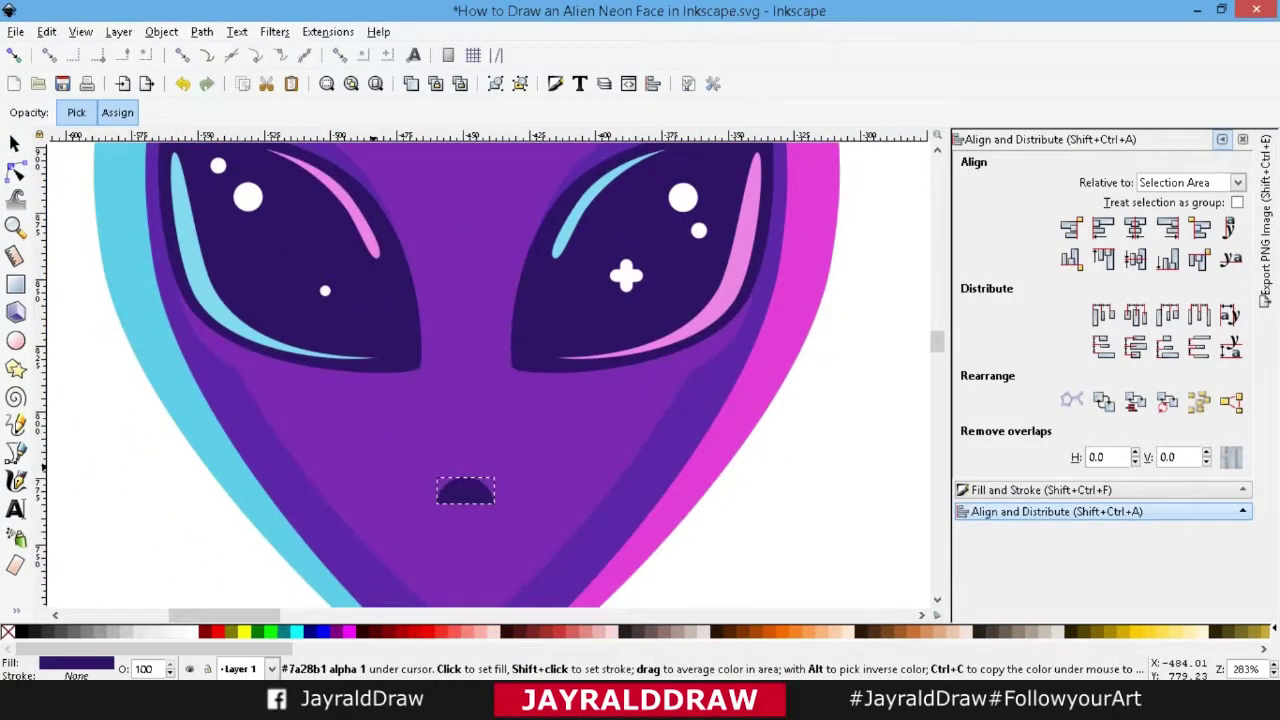
{"action": "key", "text": "s"}
{"action": "left_click", "coordinate": [465, 490]}
{"action": "left_click", "coordinate": [205, 631]}
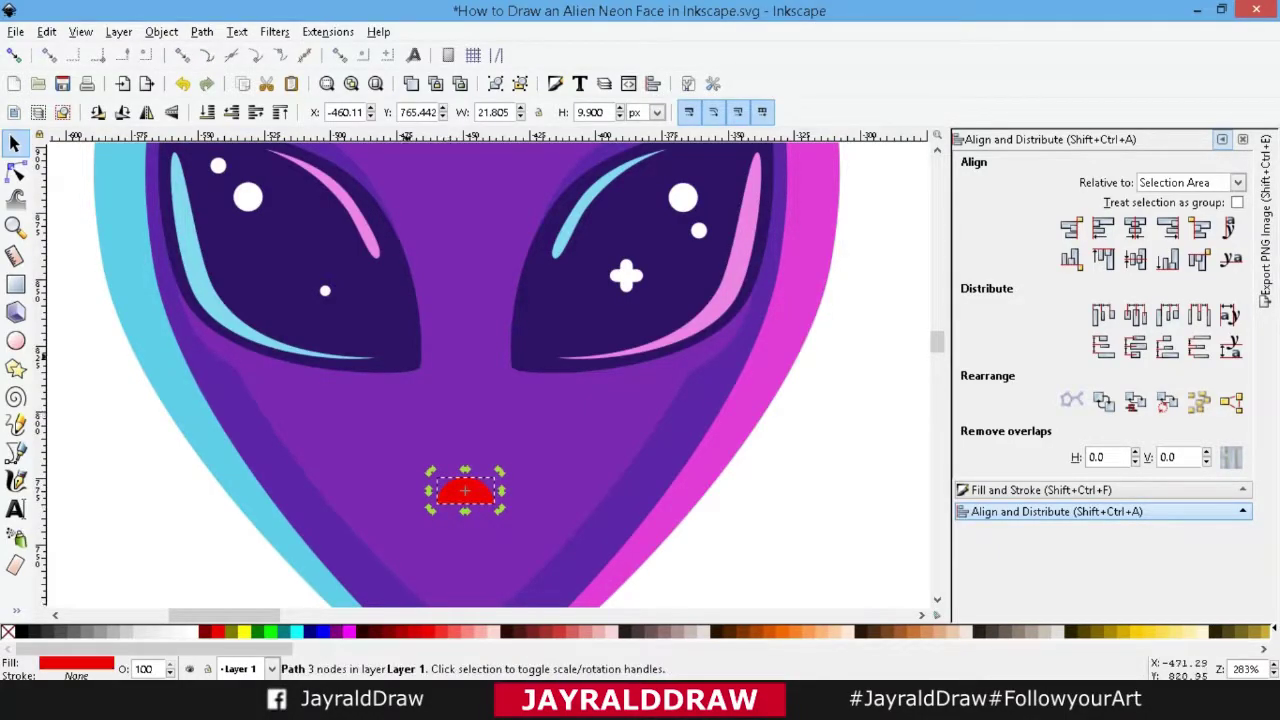
{"action": "left_click_drag", "start_coordinate": [465, 469], "coordinate": [465, 460]}
{"action": "left_click", "coordinate": [140, 615]}
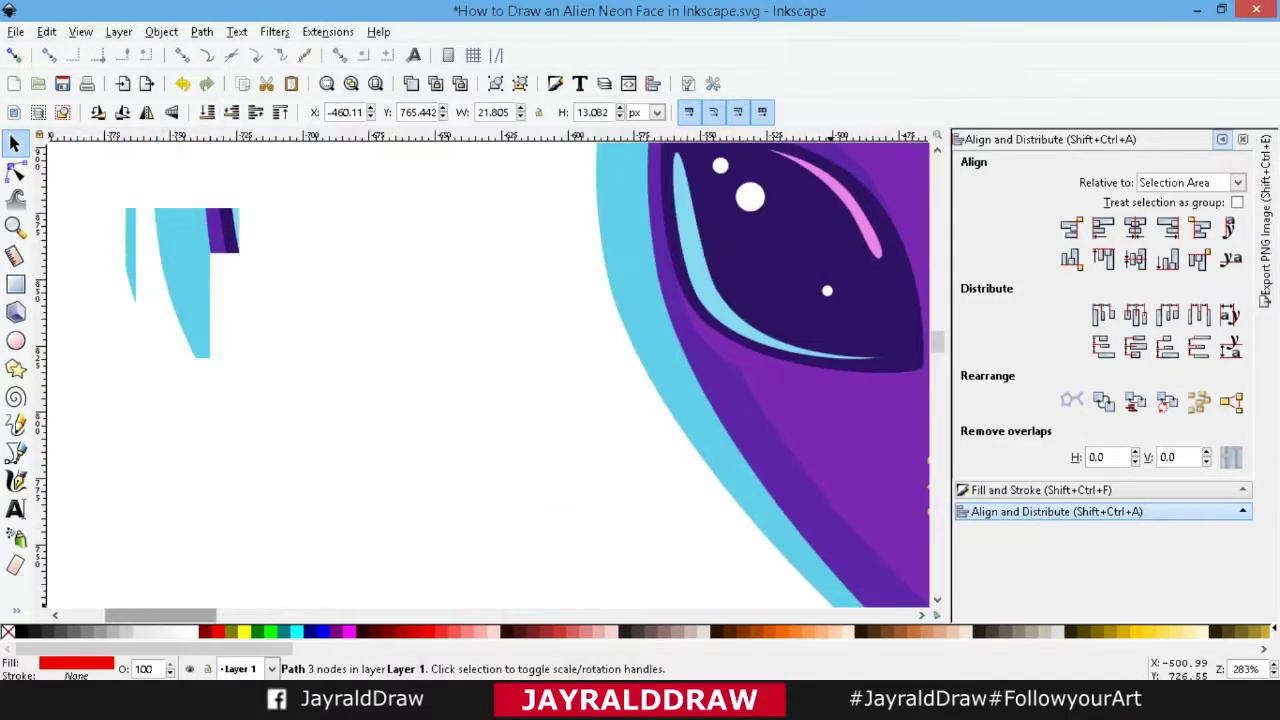
{"action": "scroll", "coordinate": [550, 365], "scroll_direction": "down", "scroll_amount": 2}
Settle the nose fill on the darkest purple and select all the alien's parts.
{"action": "key", "text": "d"}
{"action": "left_click", "coordinate": [239, 222]}
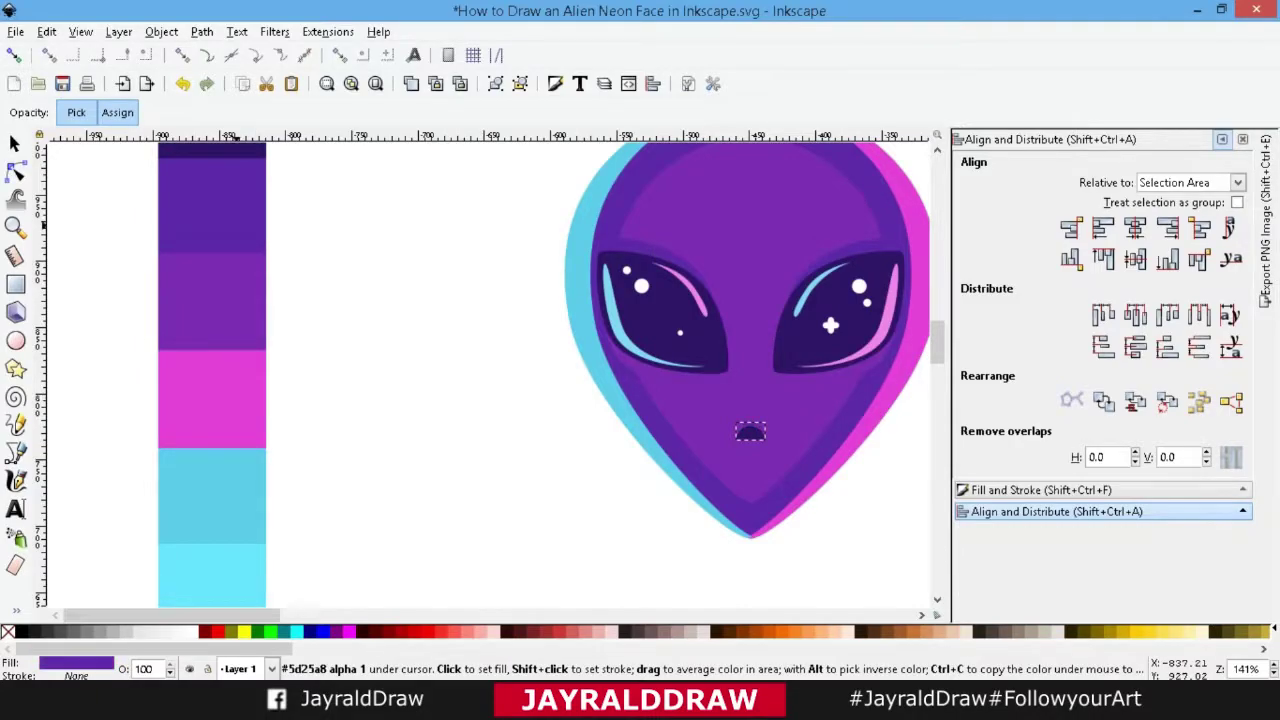
{"action": "scroll", "coordinate": [239, 225], "scroll_direction": "right", "scroll_amount": 4}
{"action": "scroll", "coordinate": [239, 225], "scroll_direction": "up", "scroll_amount": 1}
{"action": "left_click", "coordinate": [100, 176]}
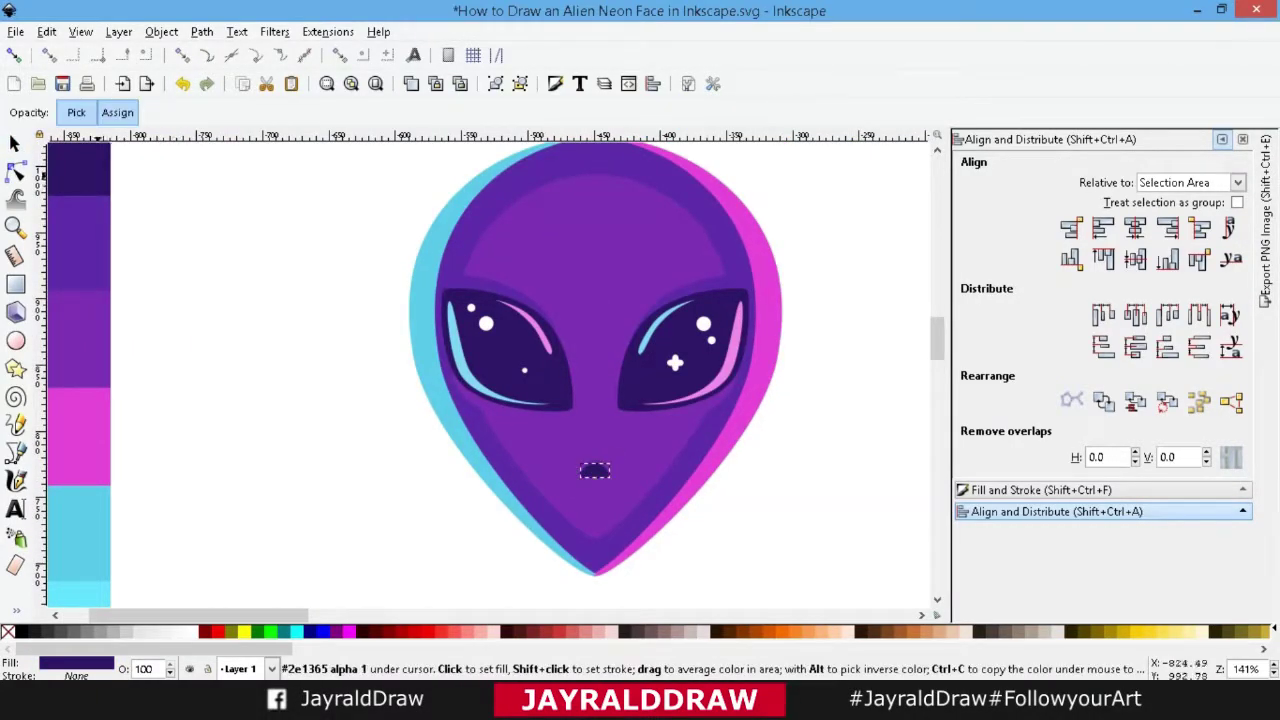
{"action": "key", "text": "s"}
{"action": "key", "text": "Escape"}
{"action": "key", "text": "1"}
{"action": "key", "text": "ctrl+a"}
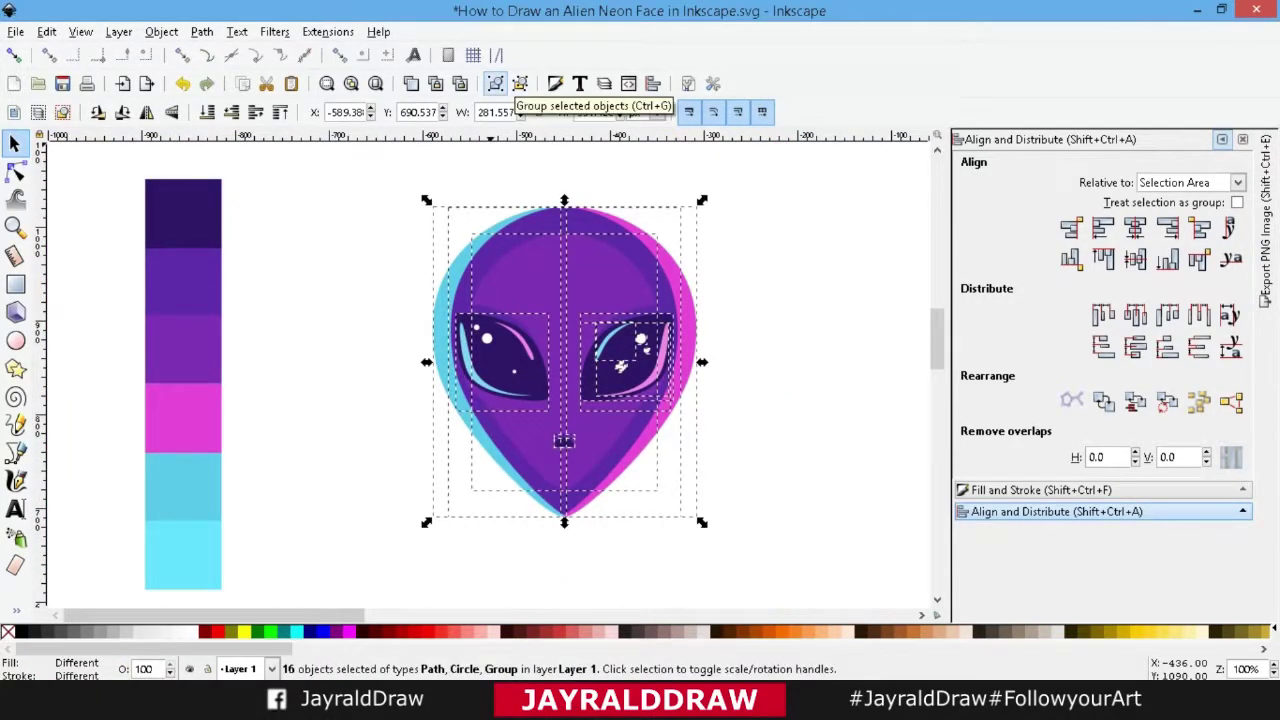
Group the 16 alien parts, scale the group up about 130%, and hide the docked panels.
{"action": "left_click", "coordinate": [495, 83]}
{"action": "left_click_drag", "start_coordinate": [702, 522], "coordinate": [745, 590]}
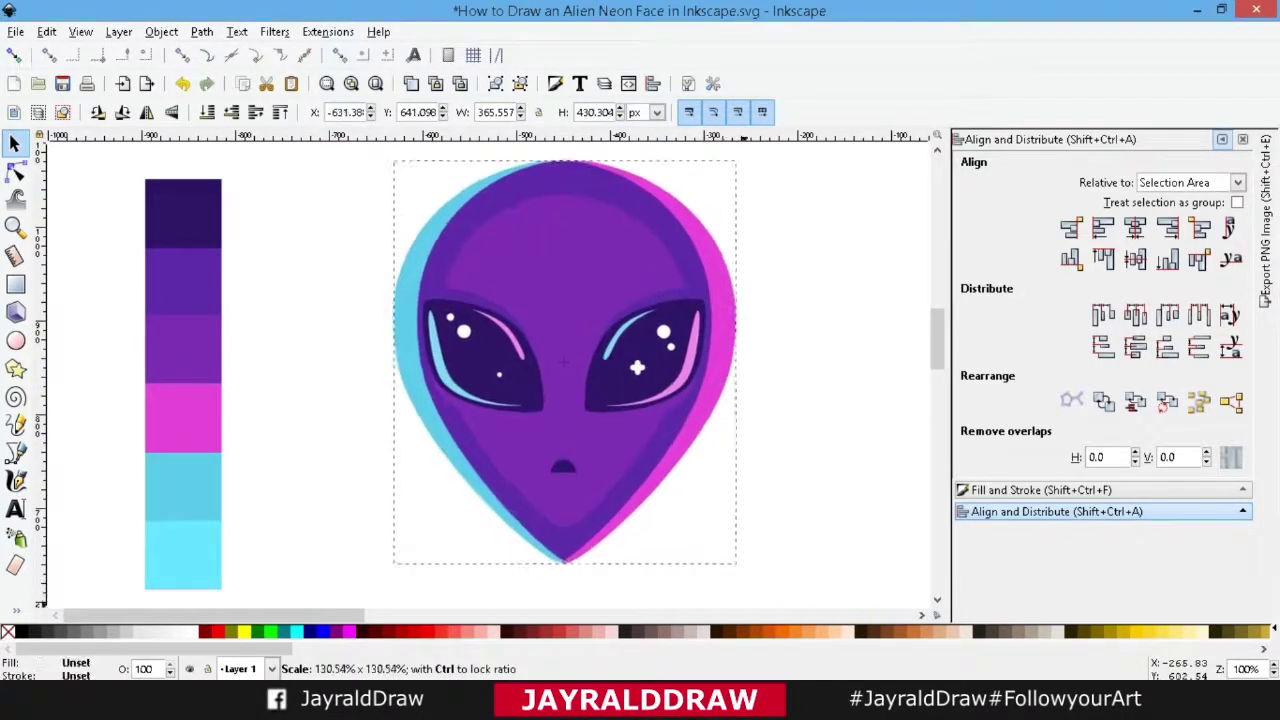
{"action": "key", "text": "Escape"}
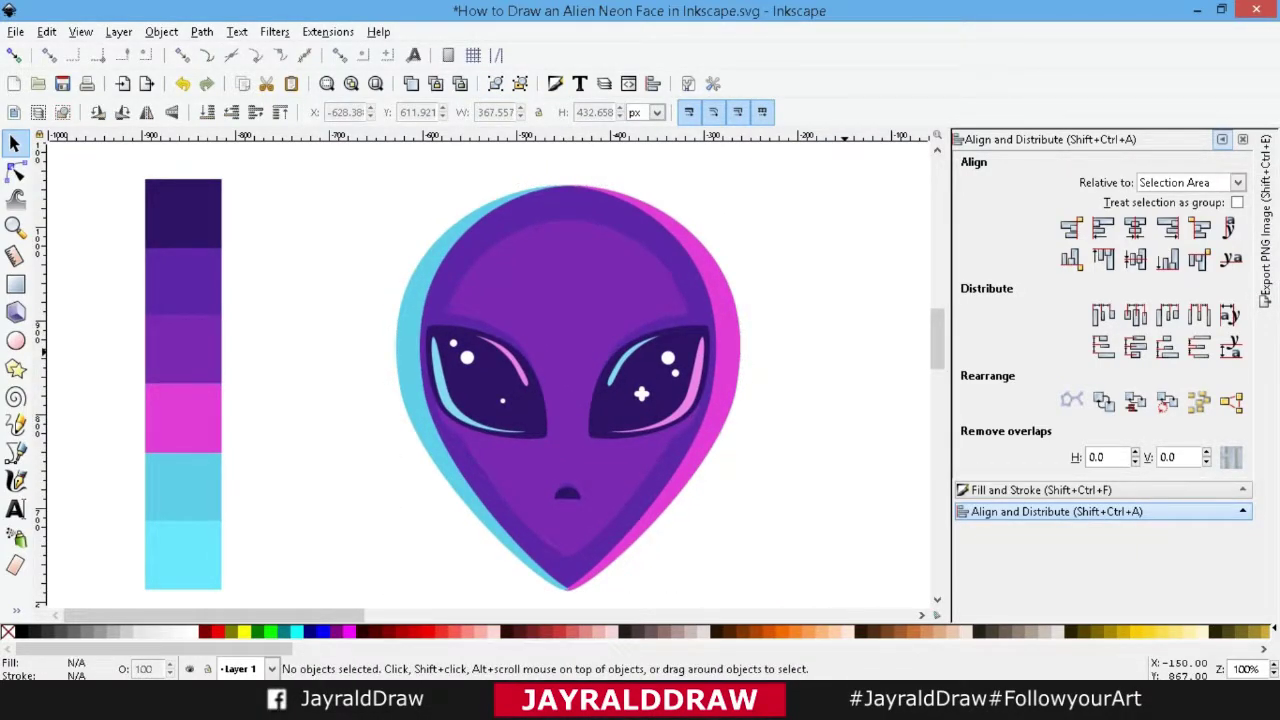
{"action": "key", "text": "F12"}
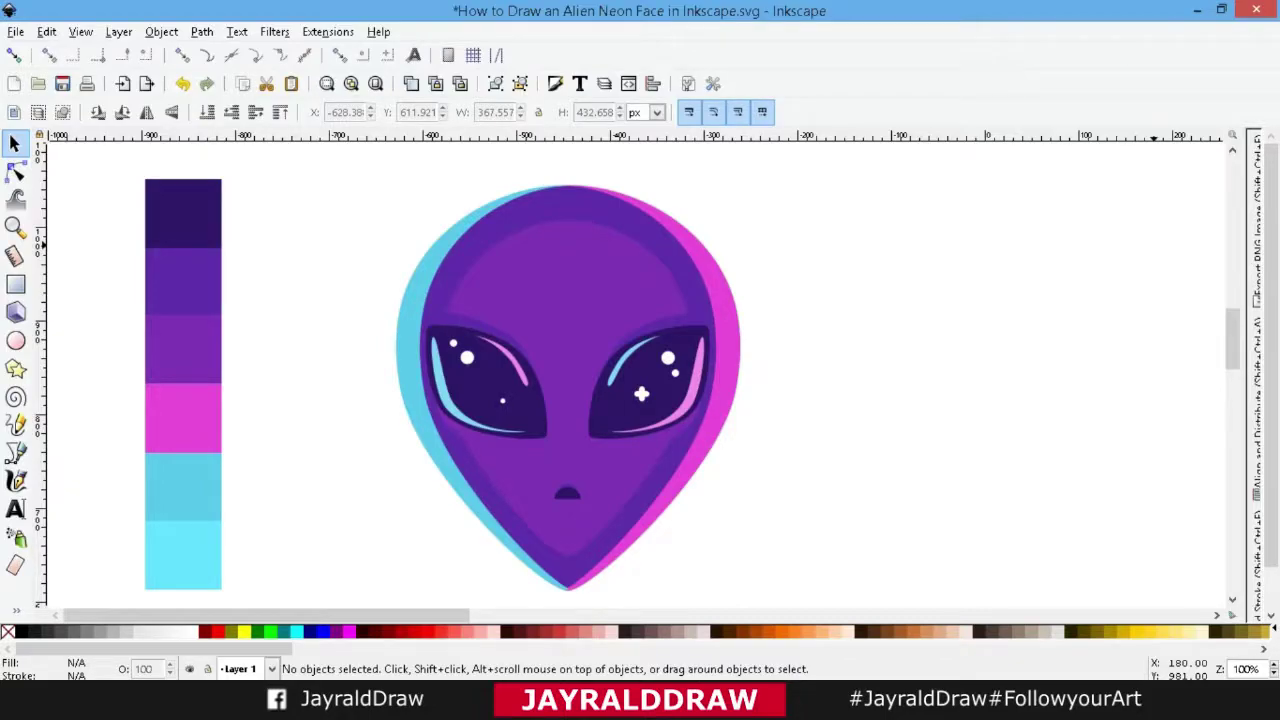